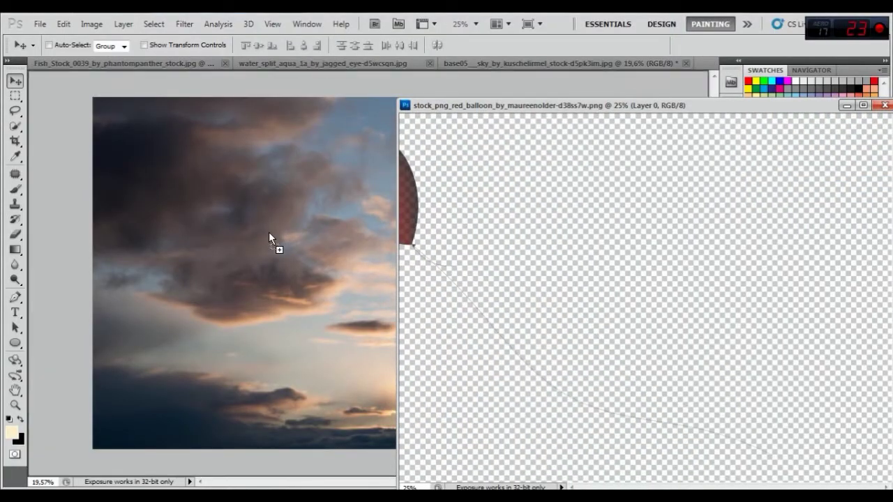
- Bring the balloon into the sky image, flip it horizontally, and move and tilt it toward centre
drag(530, 239, 293, 247)
click(846, 105)
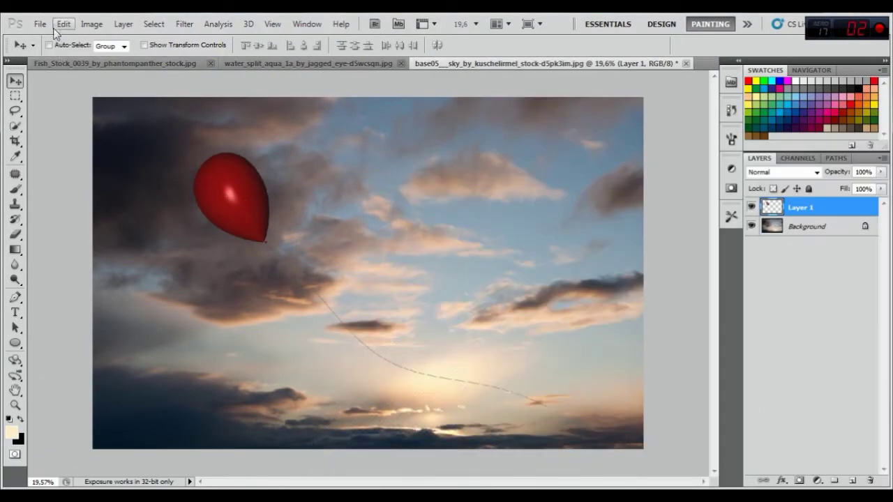
click(63, 24)
click(139, 265)
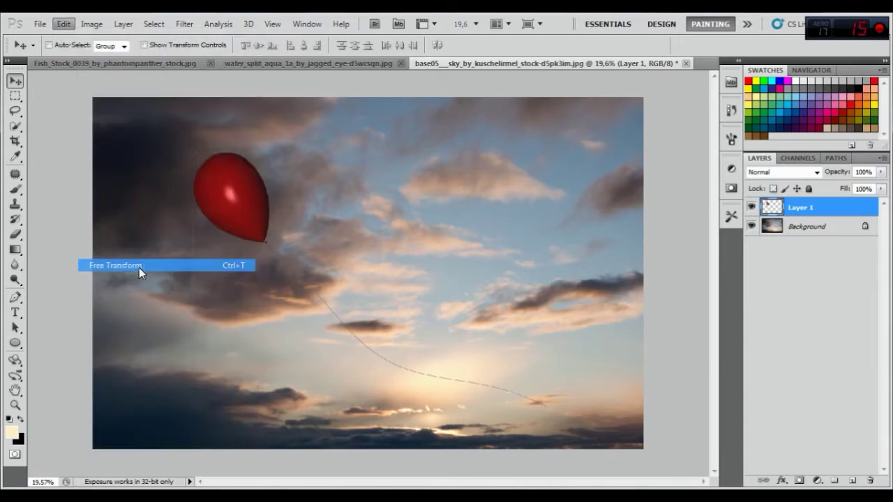
right_click(303, 229)
click(349, 416)
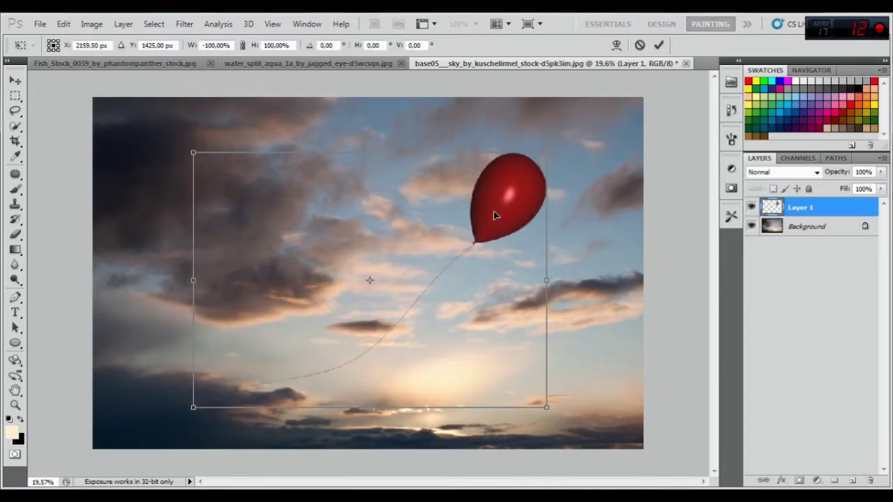
drag(493, 216, 395, 265)
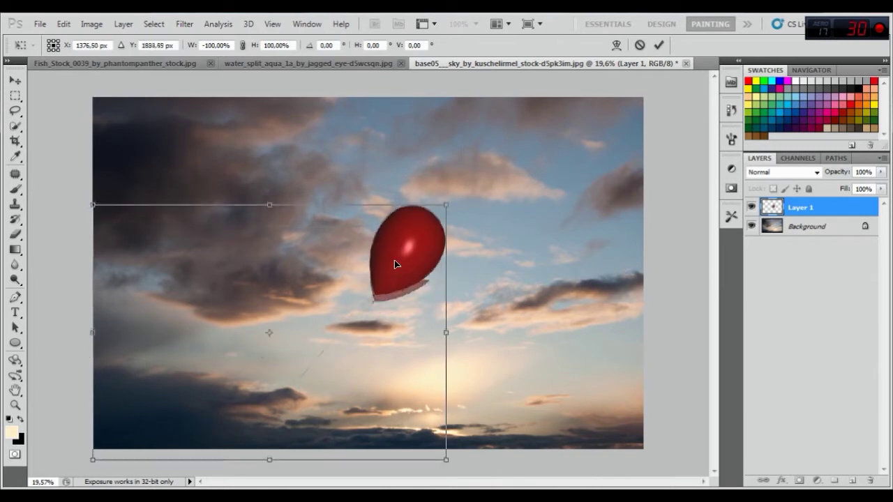
drag(489, 259, 490, 277)
drag(438, 268, 440, 288)
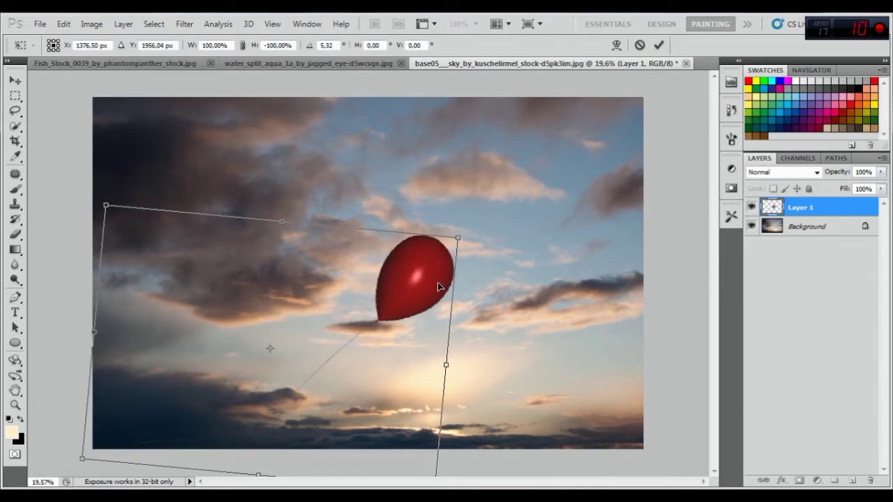
click(658, 44)
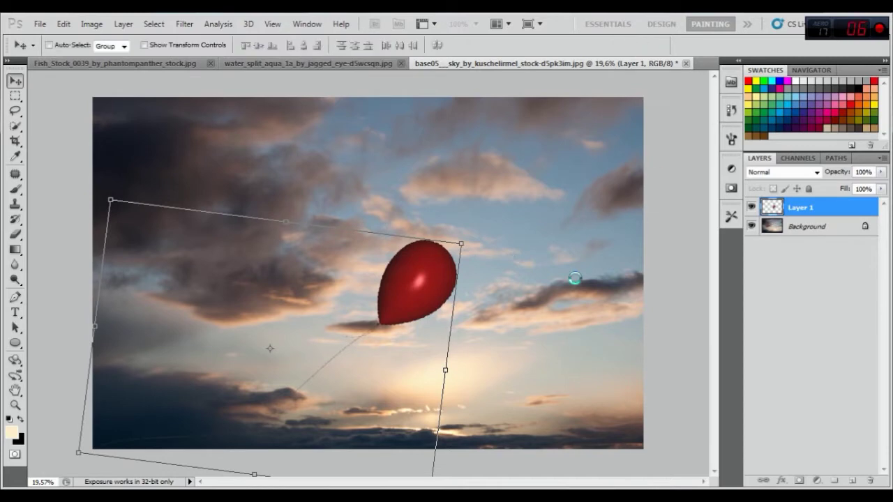
- Enlarge the balloon to about 123% and tilt it 1.24° right of centre
click(63, 23)
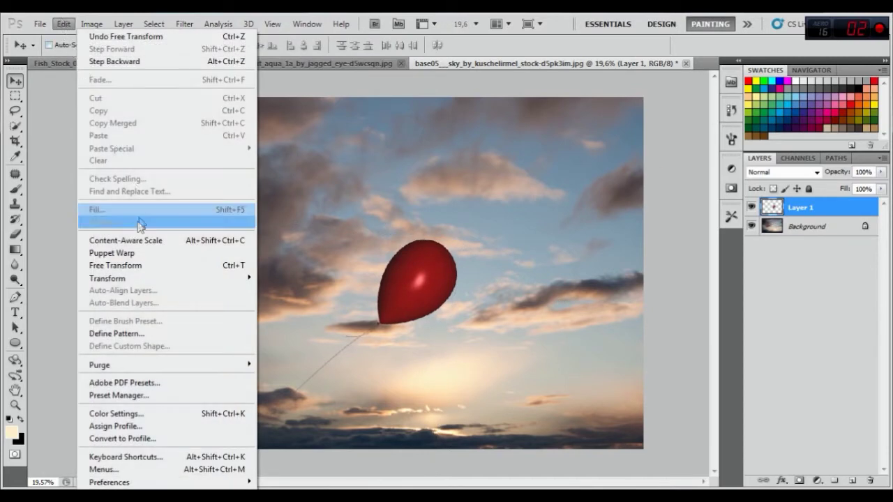
click(139, 261)
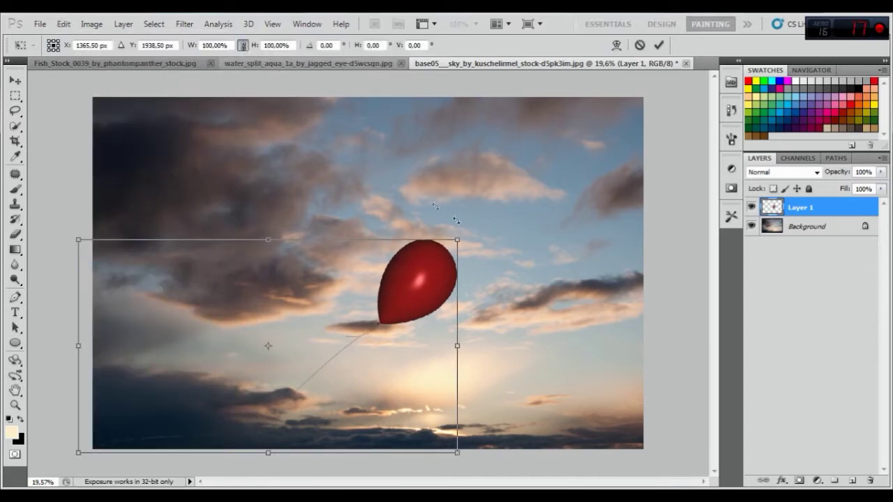
drag(461, 236, 528, 199)
drag(481, 263, 431, 264)
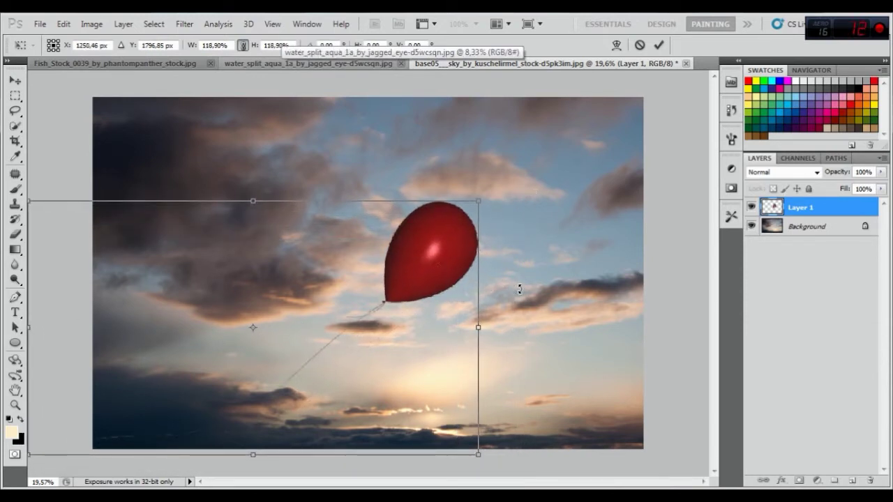
drag(488, 195, 494, 202)
mouse_move(480, 237)
mouse_down()
mouse_move(454, 257)
mouse_move(437, 253)
mouse_up()
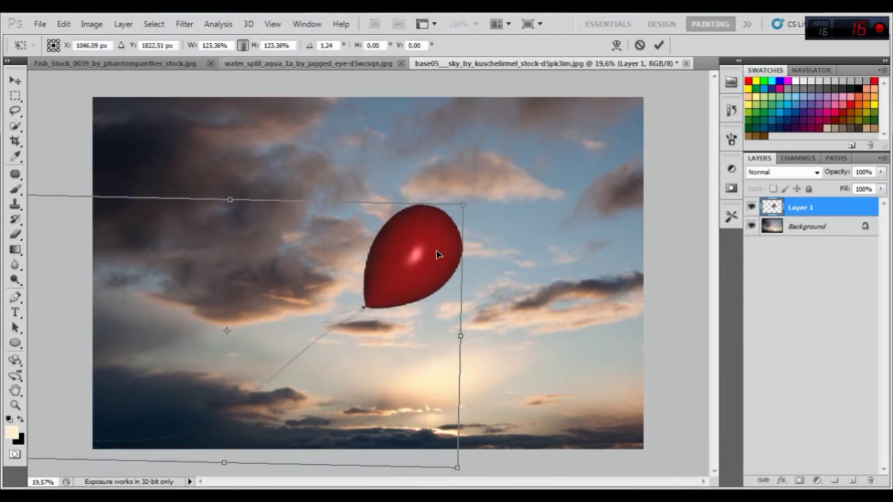
click(658, 45)
- Trace a Lasso selection around the balloon body, starting from its knot
mouse_move(370, 296)
mouse_down()
mouse_move(413, 288)
mouse_move(349, 267)
mouse_up()
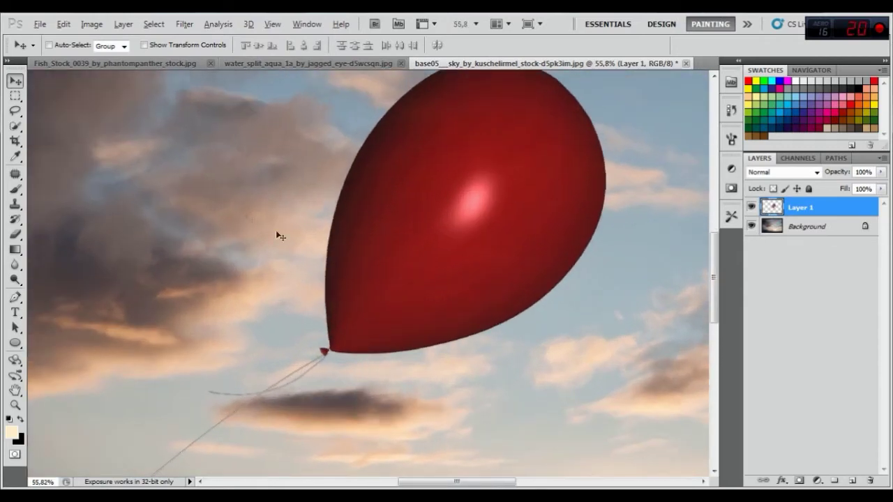
click(15, 110)
scroll(343, 383, up, 2)
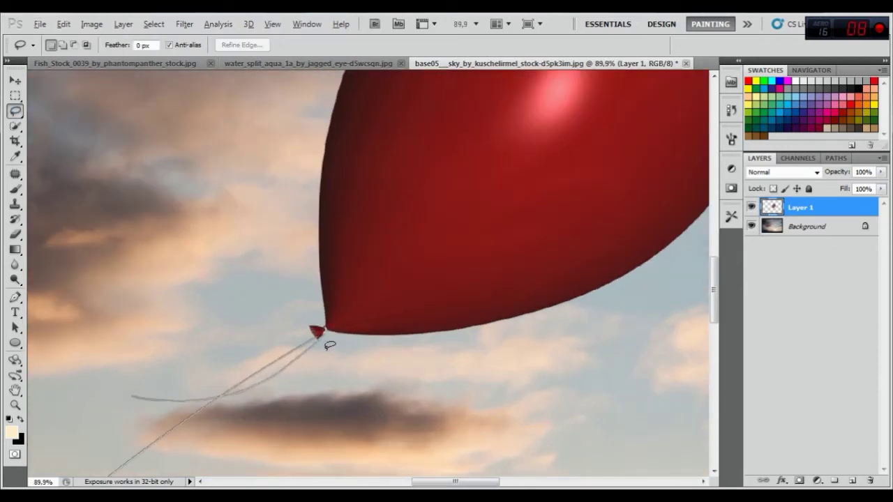
drag(309, 328, 367, 354)
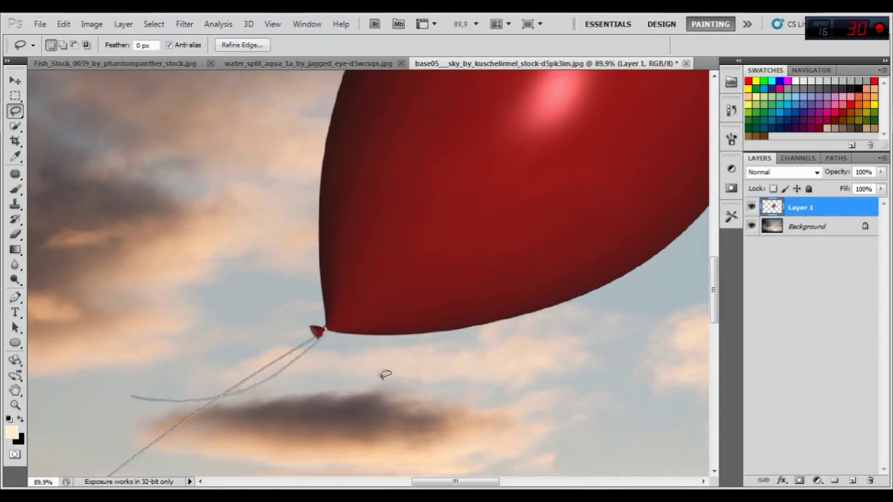
scroll(309, 343, up, 2)
scroll(309, 331, up, 1)
scroll(318, 320, up, 1)
click(317, 320)
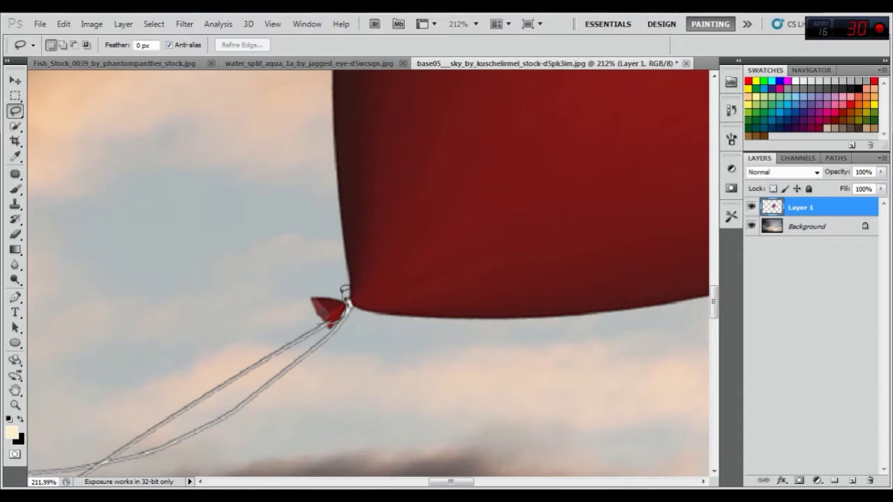
mouse_move(377, 337)
mouse_down()
mouse_move(606, 432)
mouse_move(229, 444)
mouse_move(502, 279)
mouse_move(538, 135)
mouse_move(494, 238)
mouse_move(470, 124)
mouse_move(476, 415)
mouse_move(401, 189)
mouse_move(376, 169)
mouse_move(564, 364)
mouse_move(233, 202)
mouse_move(568, 184)
mouse_move(246, 236)
mouse_move(149, 358)
mouse_move(408, 163)
mouse_move(236, 369)
mouse_move(288, 313)
mouse_move(359, 160)
mouse_move(286, 404)
mouse_move(320, 156)
mouse_move(298, 294)
mouse_move(307, 430)
mouse_move(307, 180)
mouse_move(338, 201)
mouse_up()
mouse_move(359, 252)
mouse_down()
mouse_move(344, 308)
mouse_move(369, 327)
mouse_up()
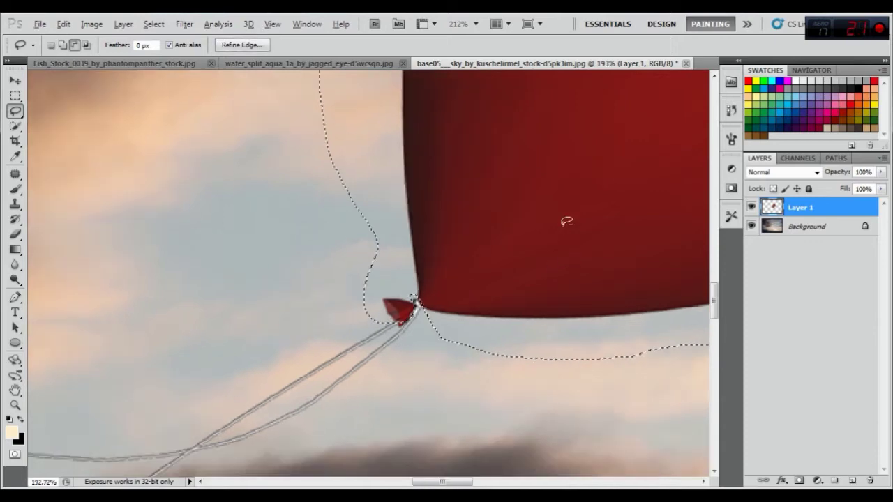
scroll(565, 219, down, 5)
drag(378, 267, 309, 319)
- Cut the balloon body onto Layer 2 and set that layer's Fill to 0%
right_click(333, 261)
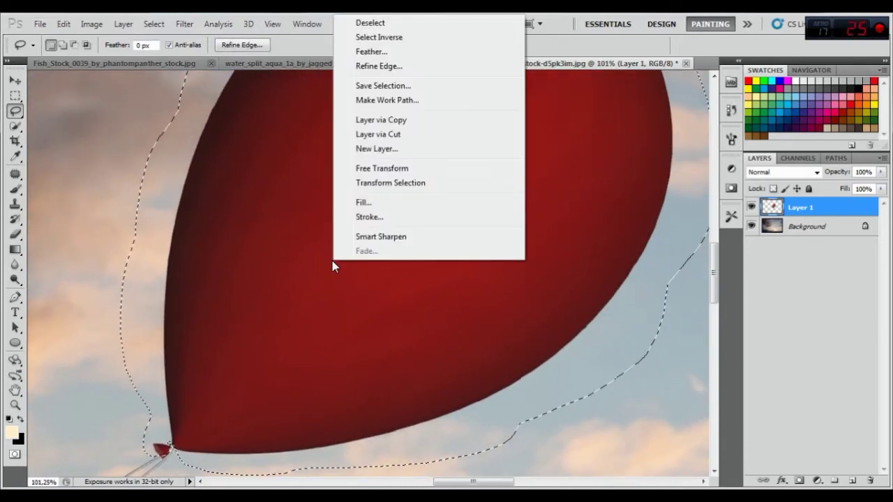
click(395, 135)
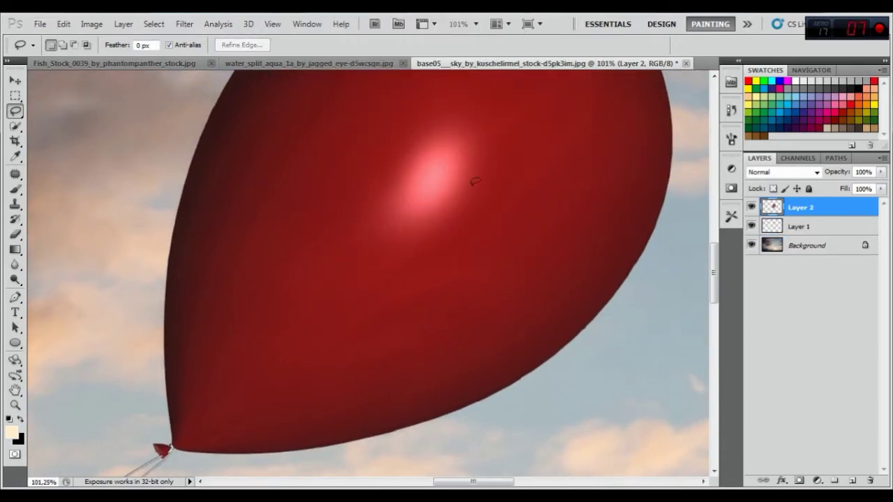
click(751, 228)
scroll(579, 188, down, 3)
scroll(579, 188, down, 1)
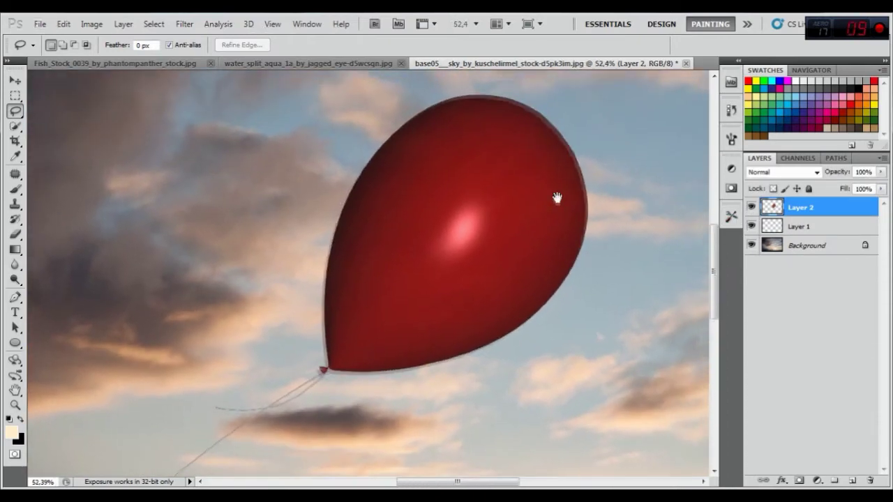
drag(588, 170, 514, 251)
drag(844, 189, 767, 192)
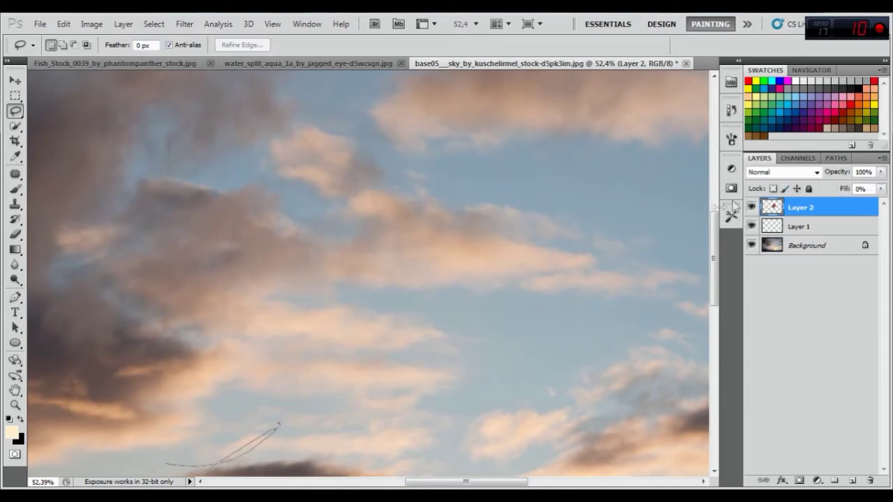
scroll(461, 252, down, 2)
scroll(461, 252, down, 2)
scroll(458, 253, down, 1)
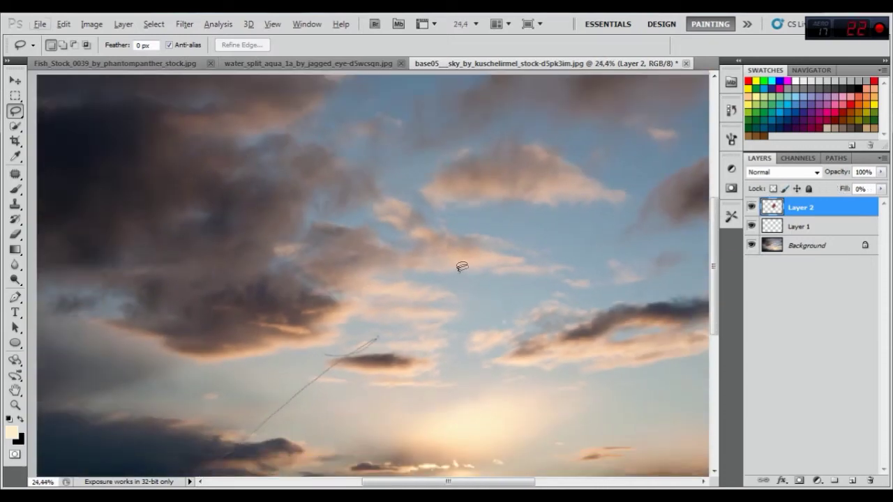
drag(507, 285, 440, 282)
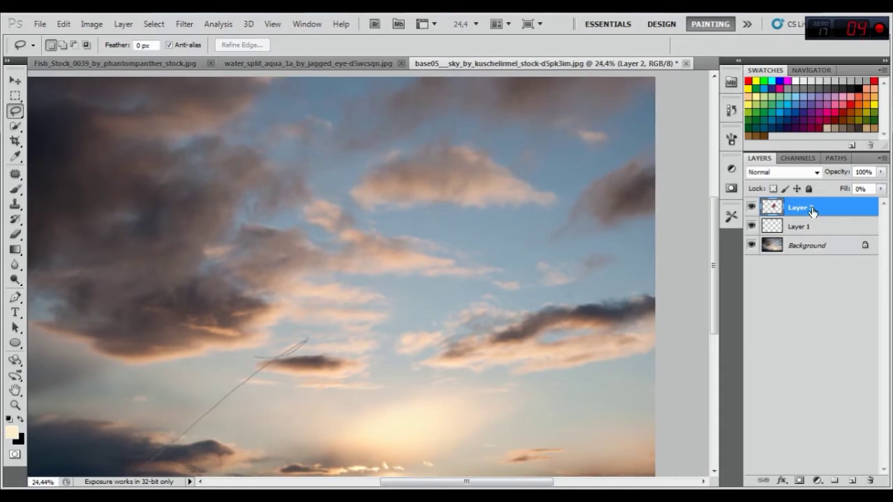
right_click(813, 213)
- Add a white Lighten inner shadow to Layer 2, with distance 0 and size 23 px, and enable Bevel and Emboss
click(669, 194)
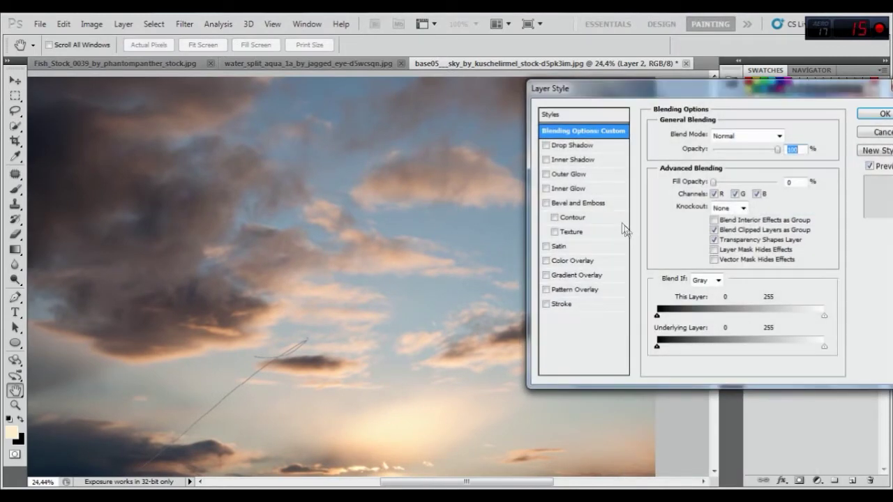
click(568, 162)
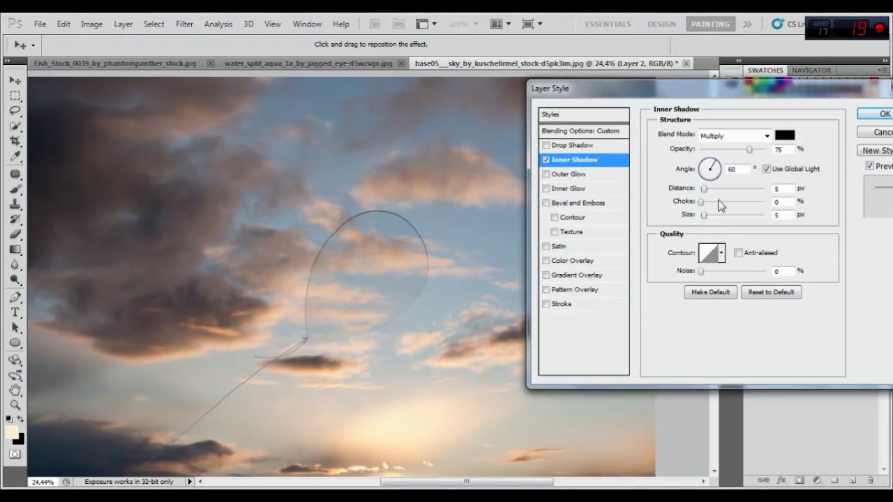
click(784, 135)
click(479, 236)
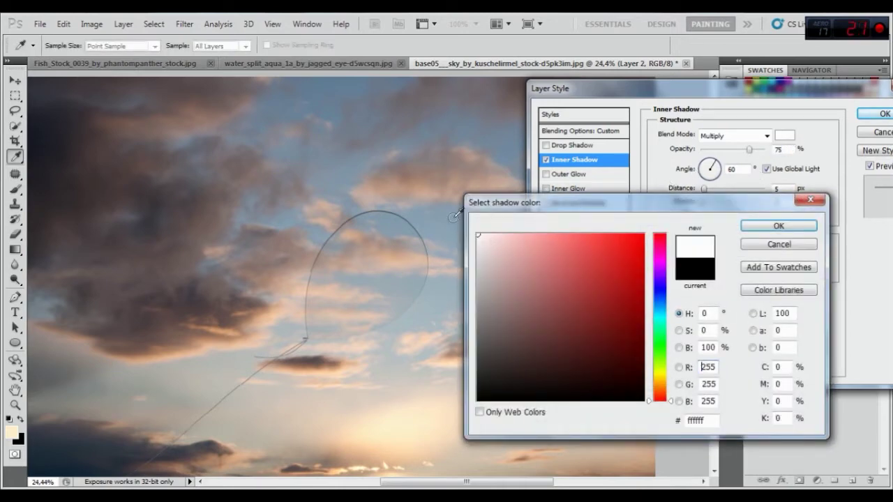
click(763, 228)
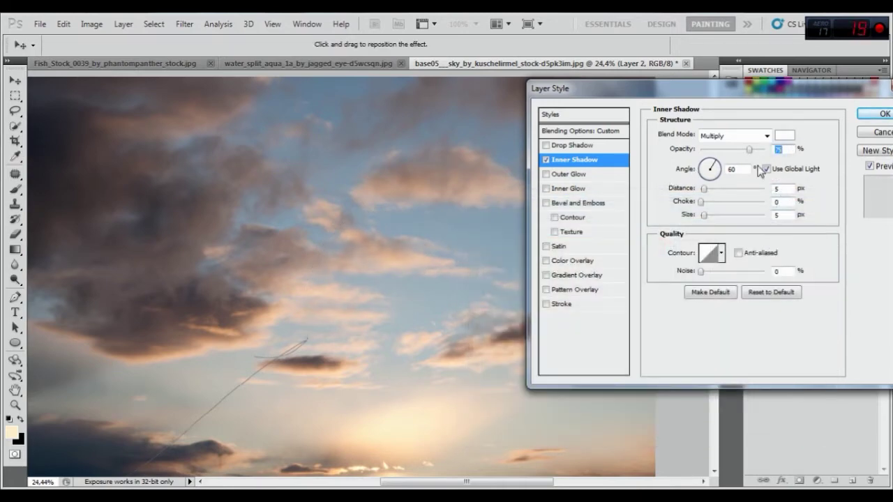
click(766, 136)
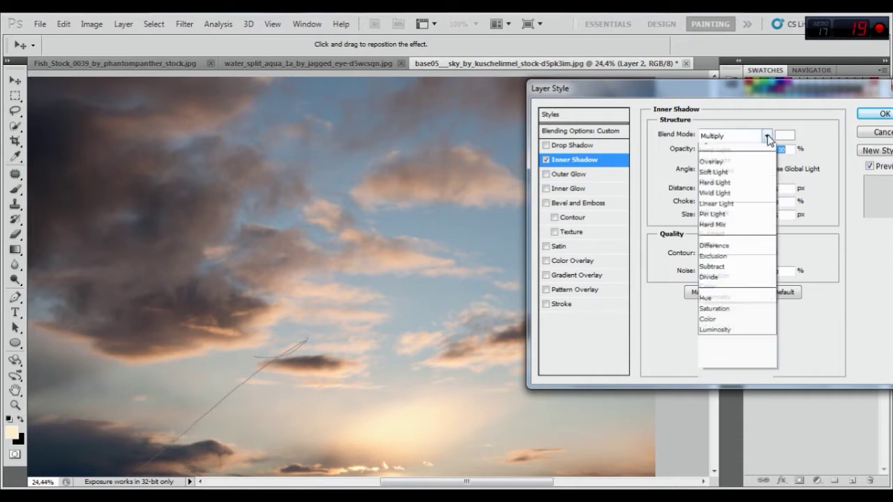
click(718, 244)
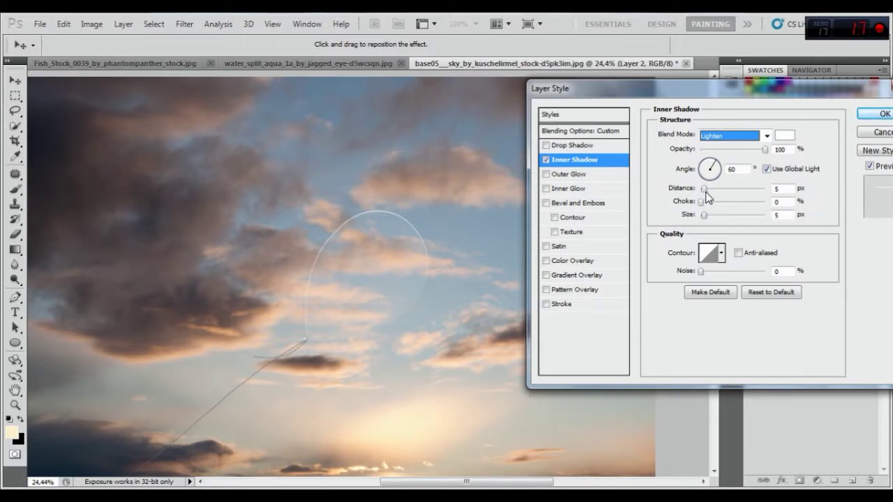
drag(705, 216, 712, 218)
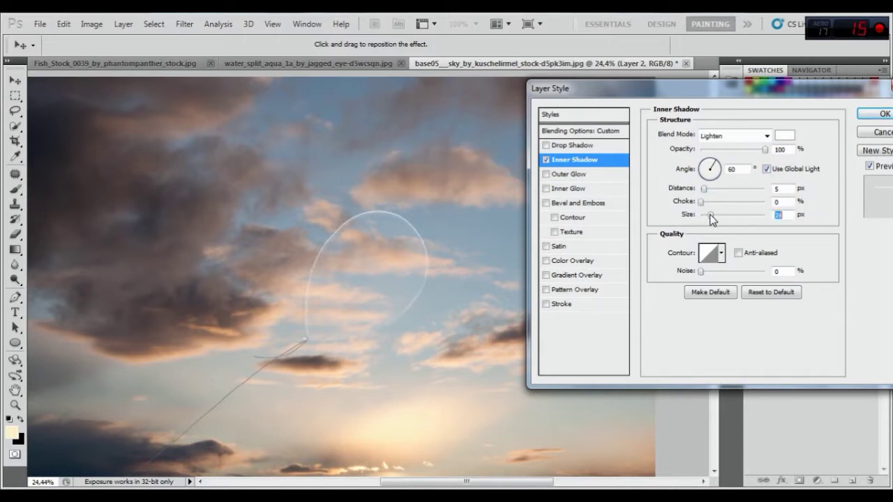
mouse_move(706, 190)
mouse_down()
mouse_move(692, 199)
mouse_move(719, 224)
mouse_up()
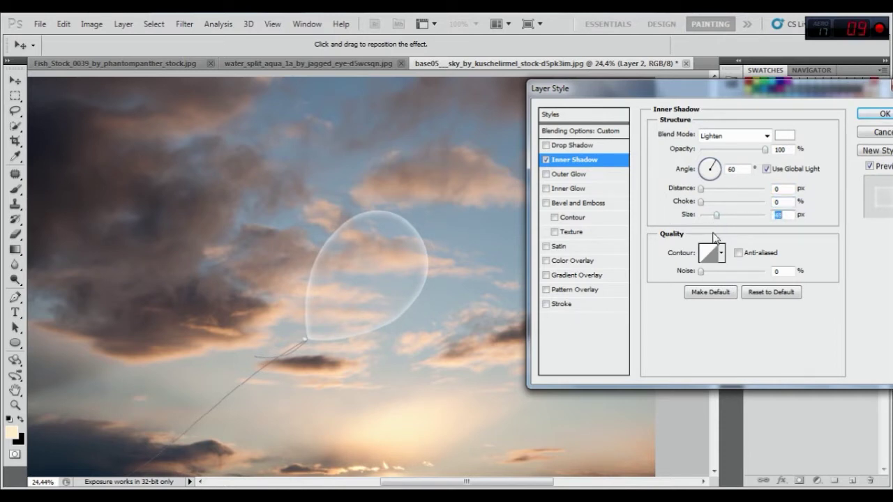
click(584, 203)
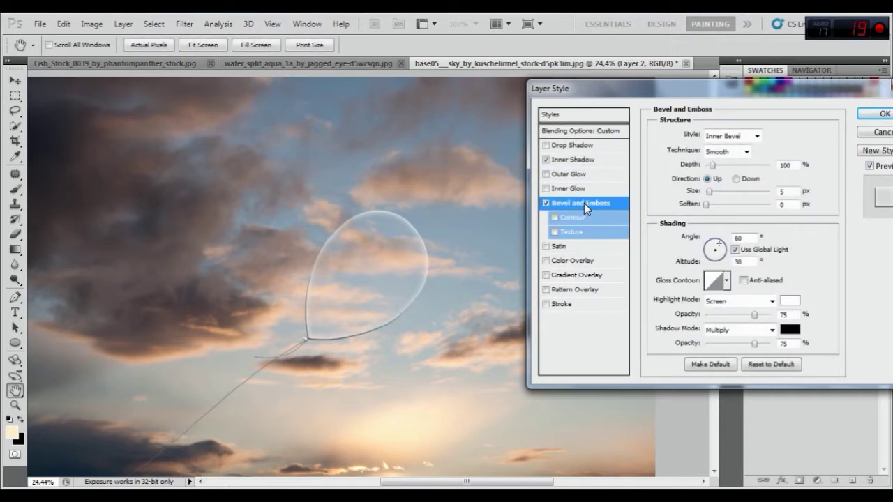
- Lower the bevel shadow opacity to about 43, raise the highlight opacity, and widen and soften the bevel
drag(754, 344, 733, 345)
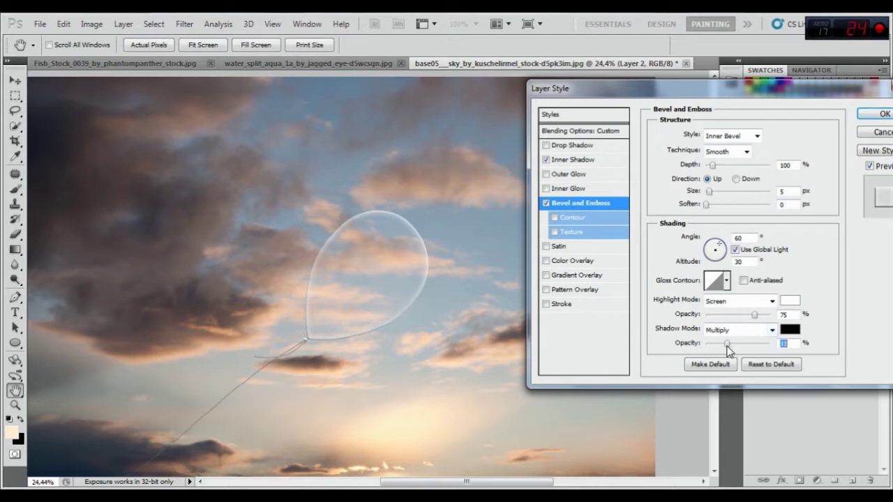
click(759, 318)
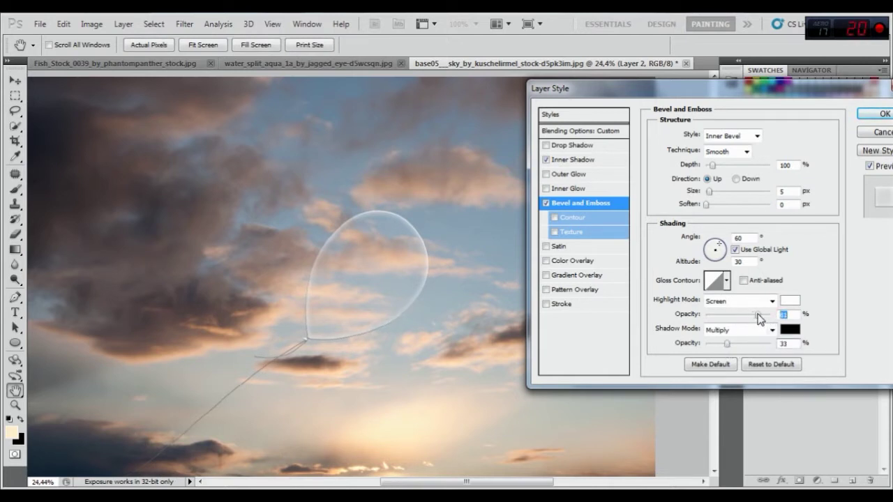
drag(712, 165, 706, 166)
click(706, 205)
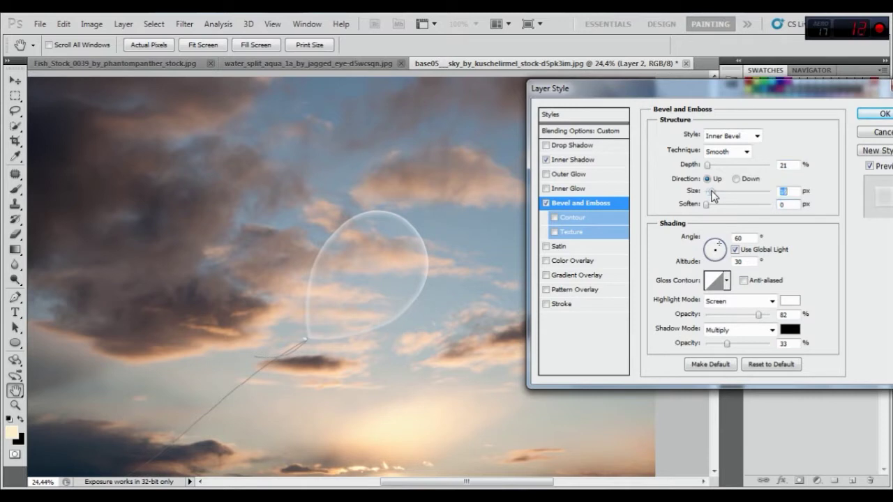
drag(710, 191, 770, 190)
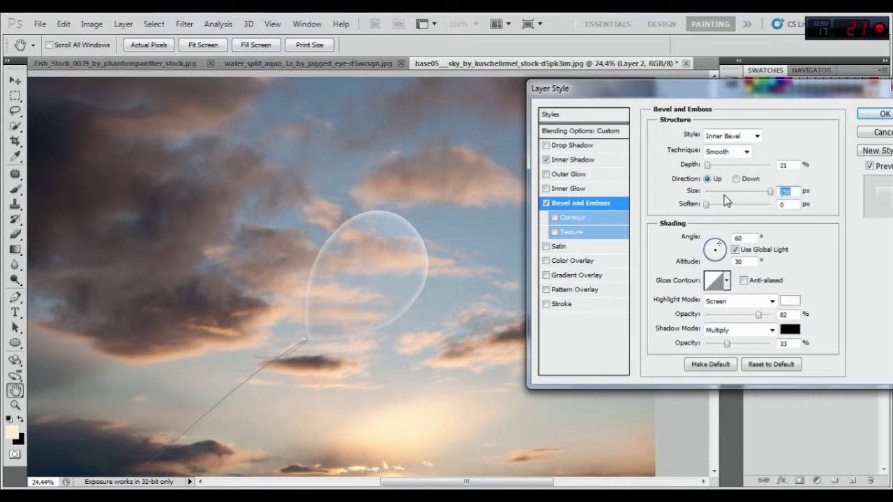
drag(707, 203, 716, 205)
drag(707, 166, 710, 170)
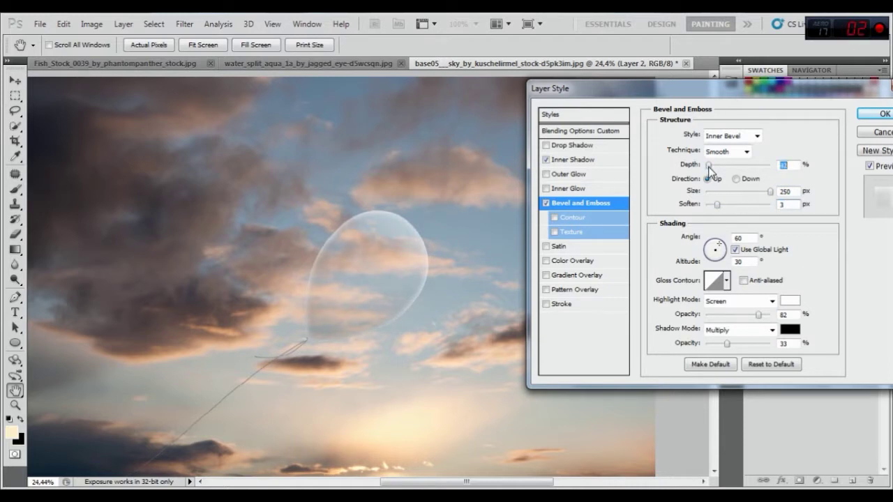
drag(708, 170, 707, 170)
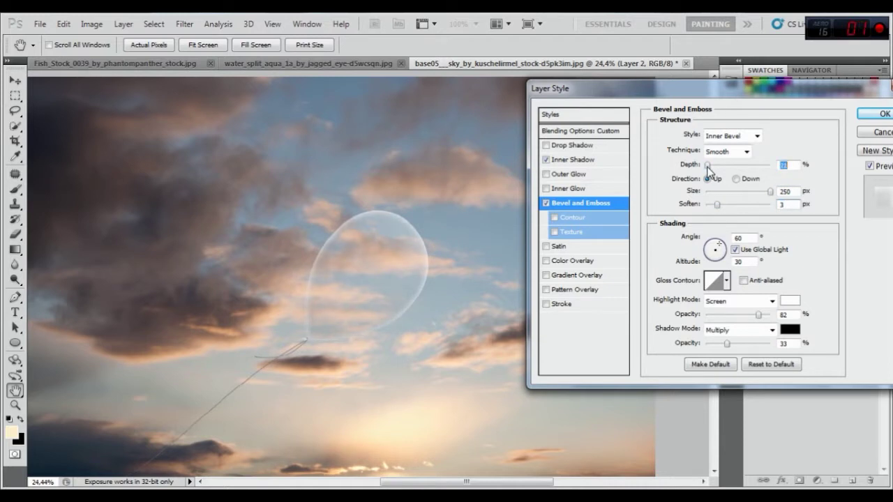
click(869, 166)
click(869, 166)
- Set the bevel size to 250 px and depth to 42%, then apply the layer style
drag(761, 191, 796, 192)
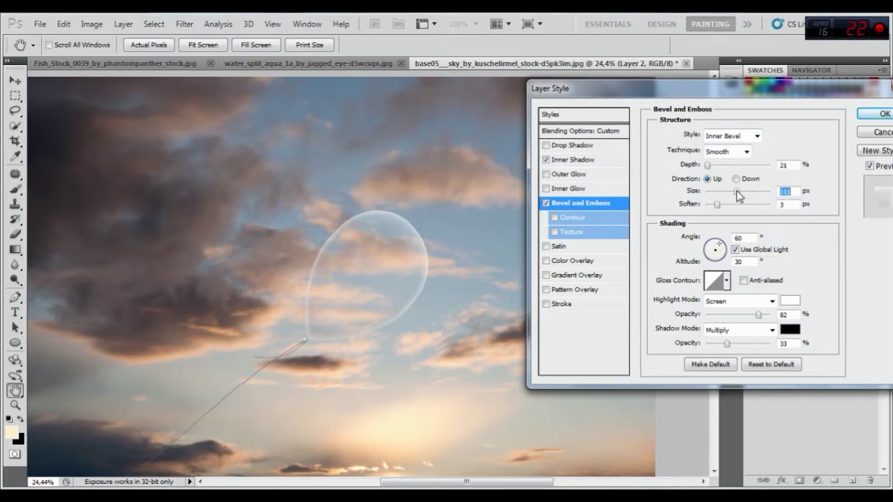
mouse_move(707, 164)
mouse_down()
mouse_move(719, 166)
mouse_move(709, 171)
mouse_up()
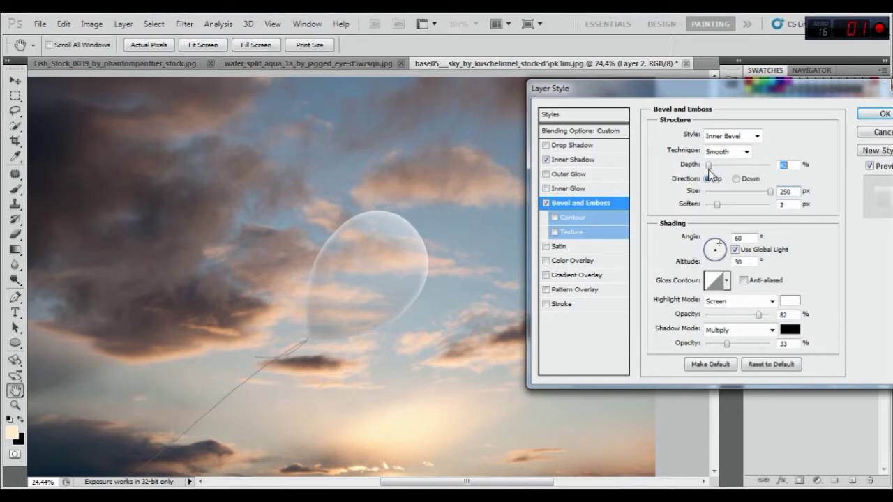
click(870, 167)
click(869, 167)
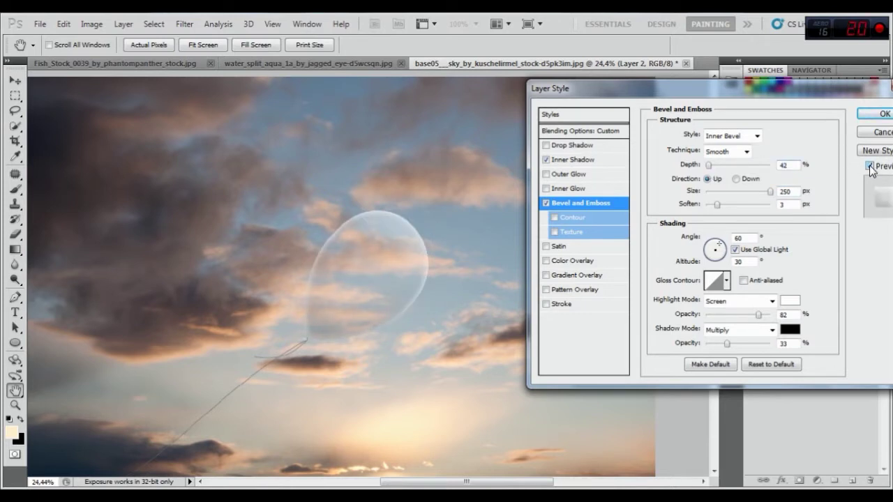
click(586, 159)
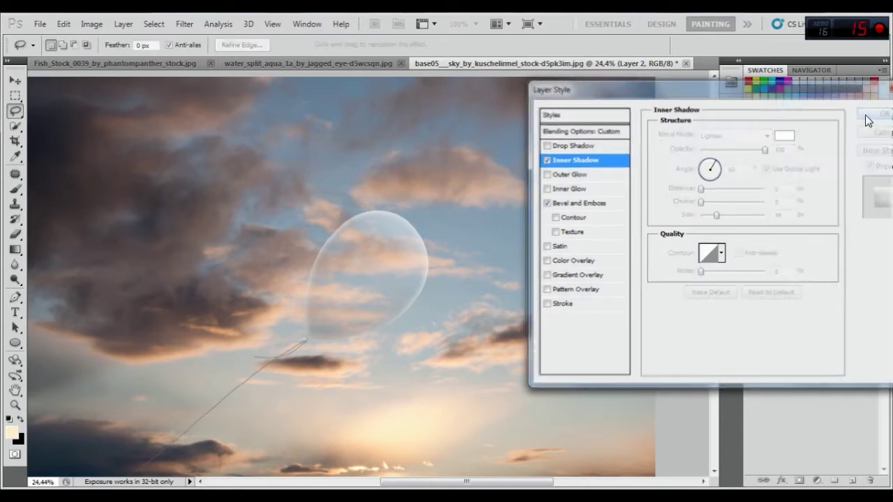
click(868, 117)
scroll(342, 229, down, 1)
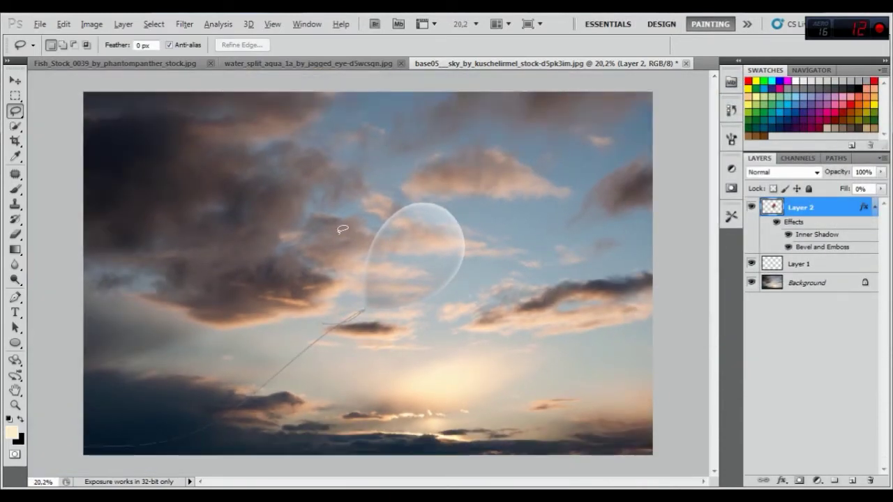
- Unlink the inner shadow from Global Light, set its angle to 120° and size to 73 px, and apply
double_click(799, 235)
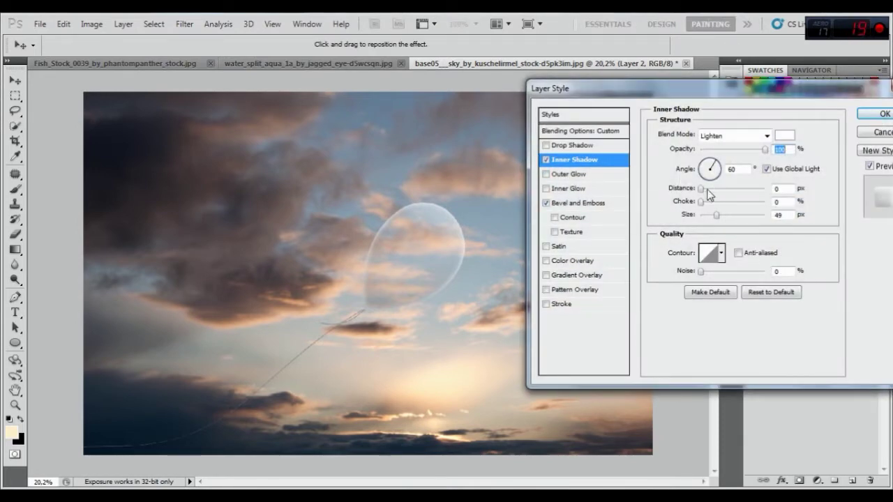
click(702, 190)
drag(706, 188, 713, 165)
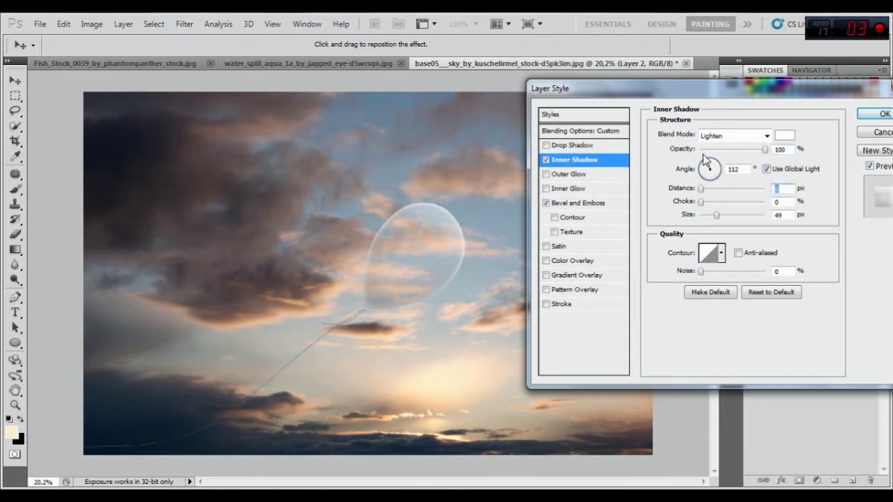
click(706, 165)
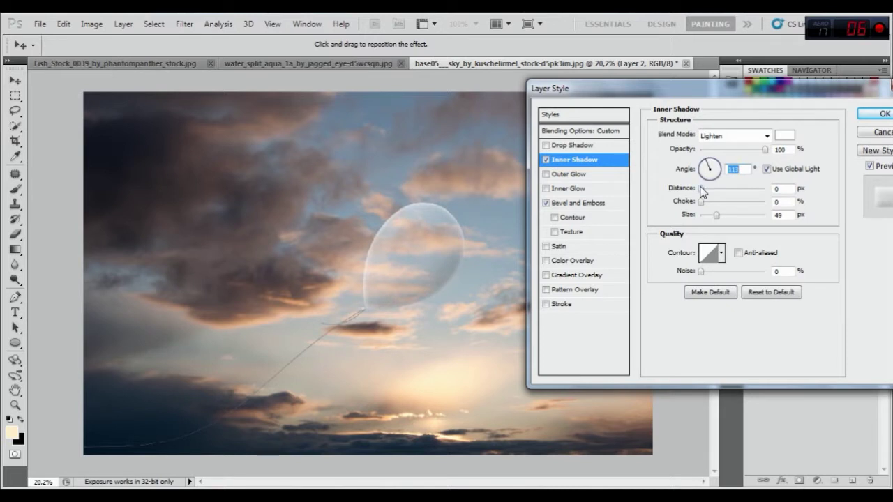
click(701, 187)
drag(702, 192, 704, 194)
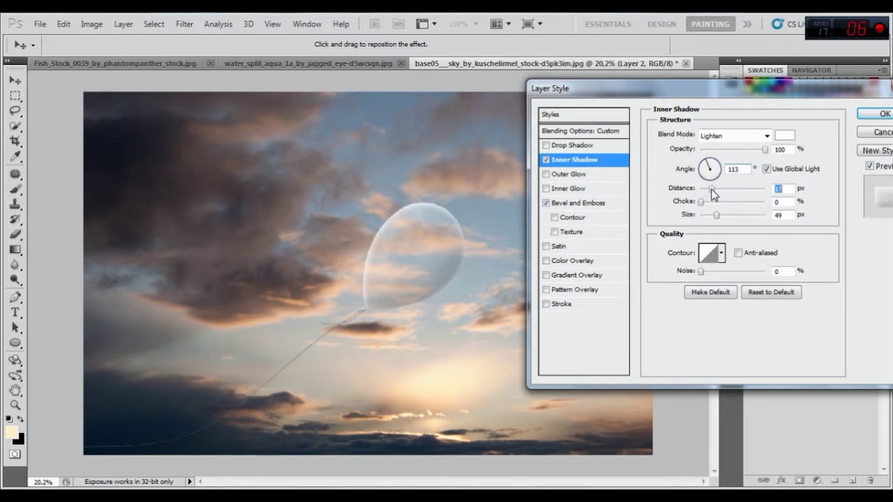
drag(715, 215, 722, 215)
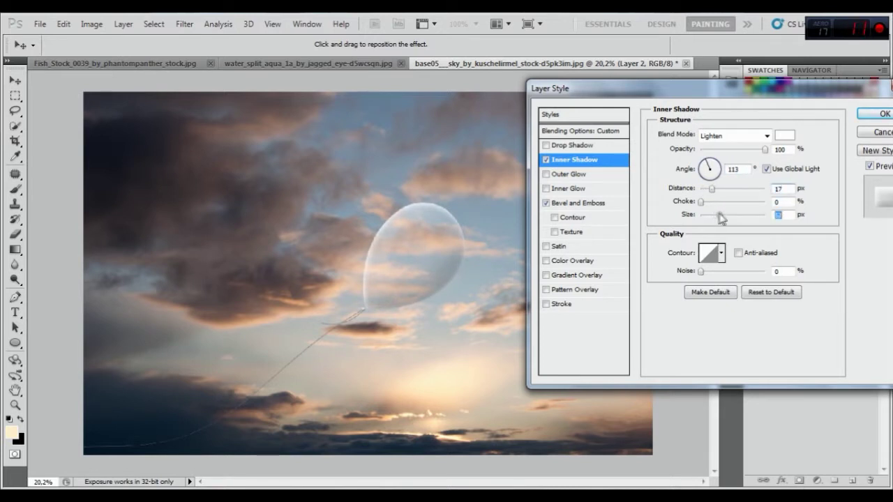
click(767, 169)
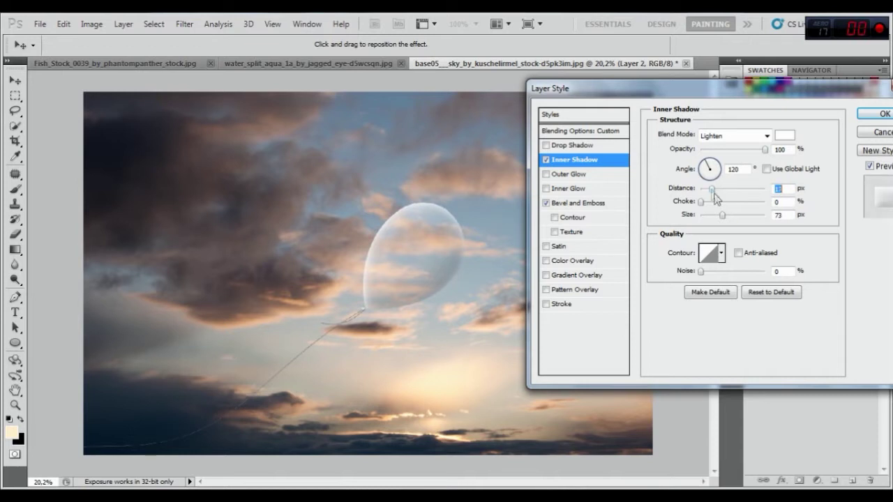
click(586, 204)
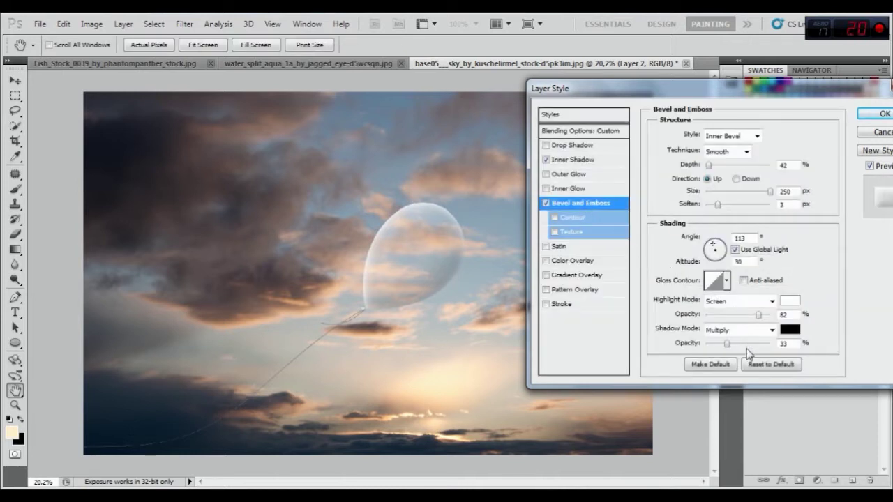
click(755, 317)
click(884, 114)
- Float the underwater water-split photo in its own window
key(l)
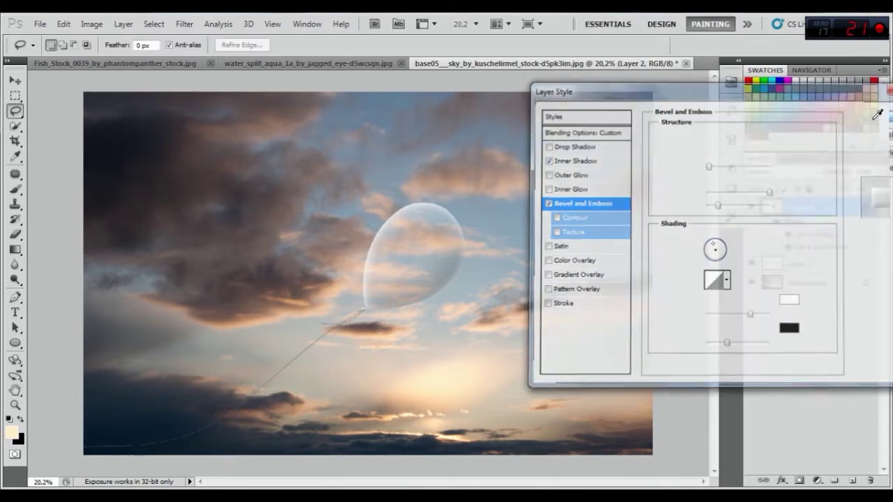
scroll(370, 247, down, 2)
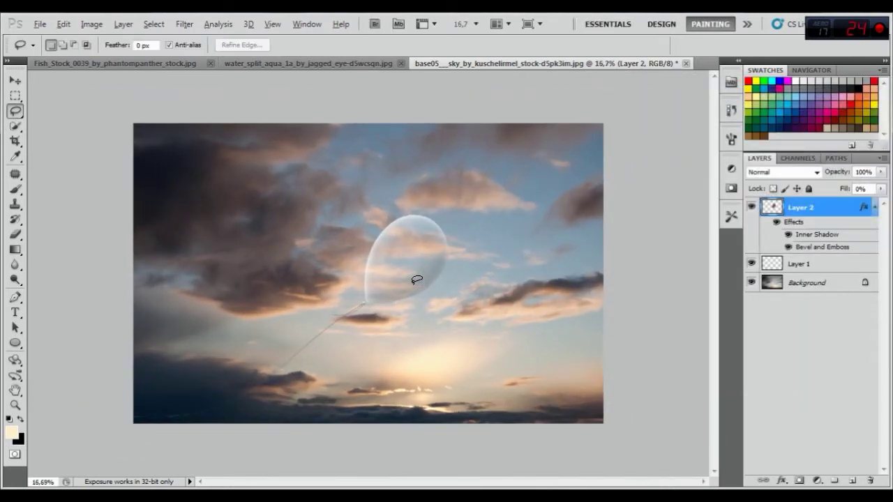
scroll(417, 280, up, 1)
key(alt)
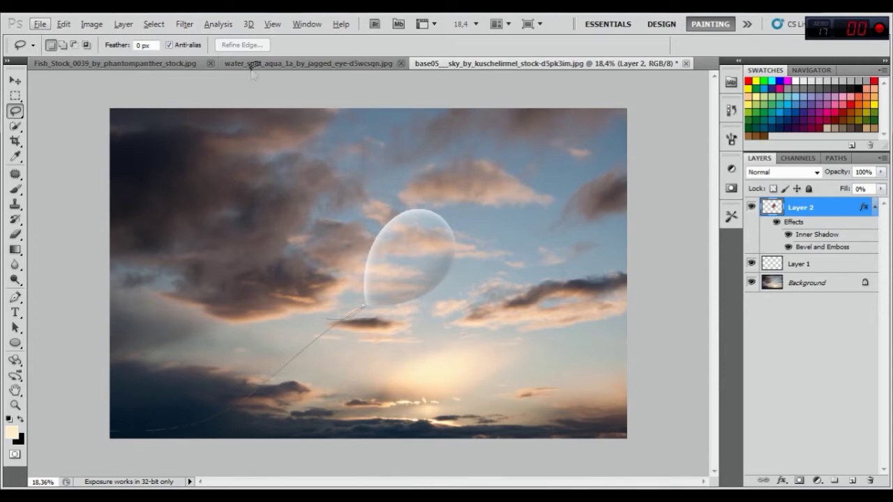
drag(249, 62, 264, 112)
- Move the underwater photo into the sky document and rename its layer 'water'
click(16, 80)
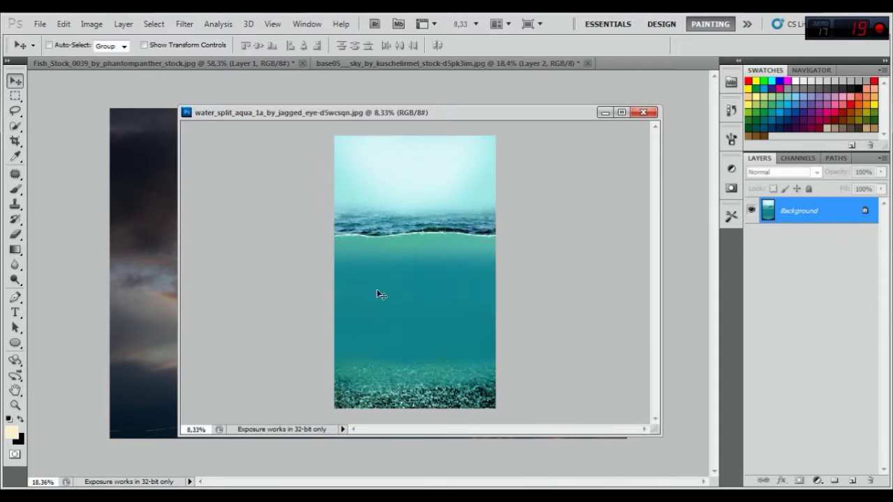
drag(304, 265, 123, 224)
click(604, 112)
double_click(800, 208)
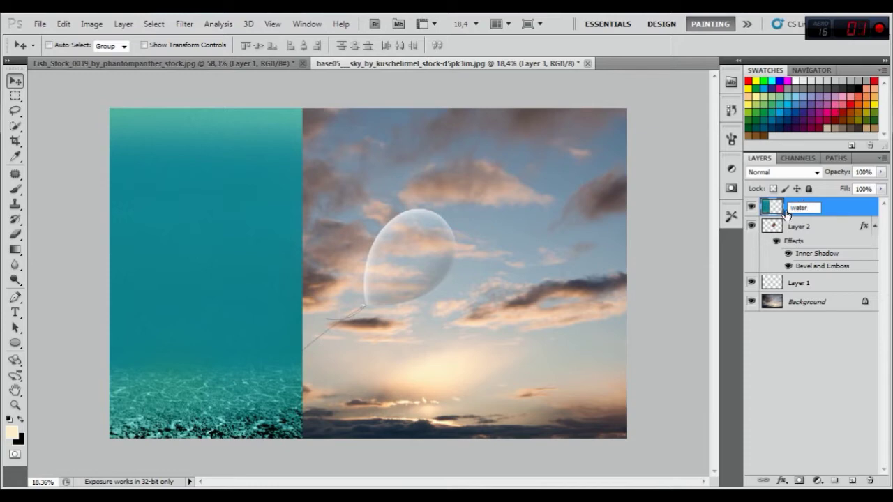
key(Return)
click(64, 24)
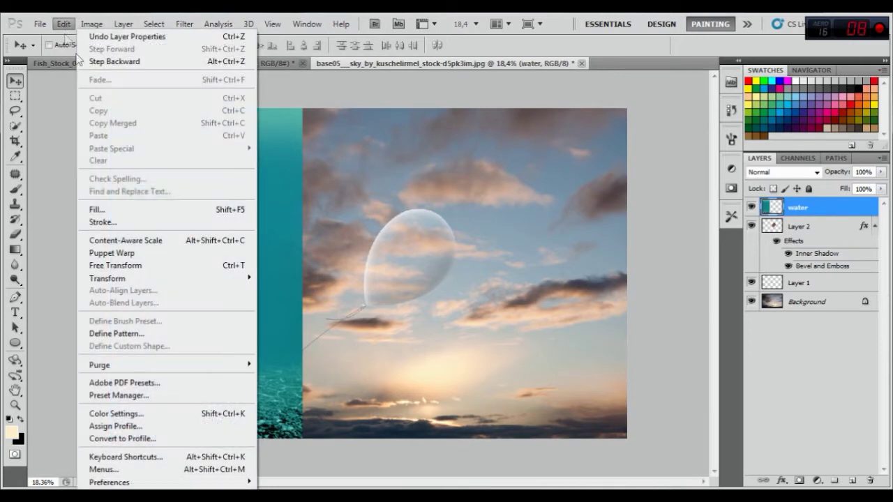
- Scale the water layer proportionally to about 30% and centre it over the balloon
click(115, 265)
mouse_move(220, 217)
mouse_down()
mouse_move(459, 324)
mouse_move(468, 371)
mouse_up()
click(242, 46)
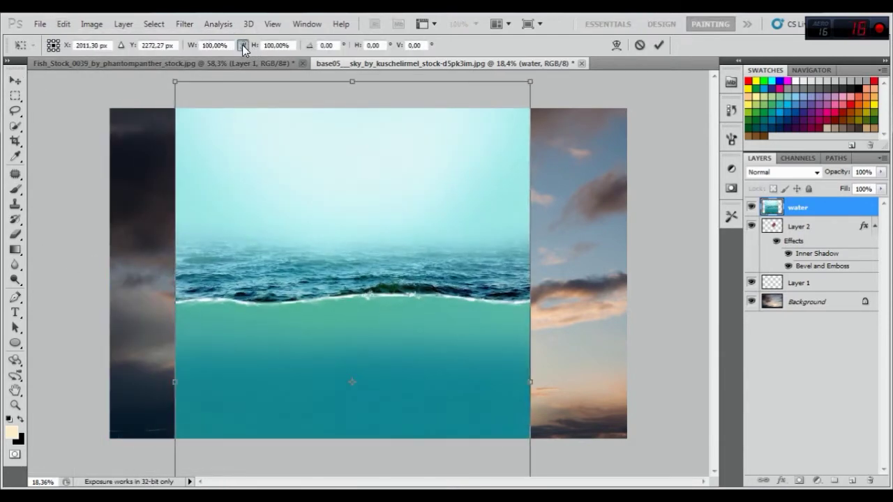
drag(528, 82, 398, 262)
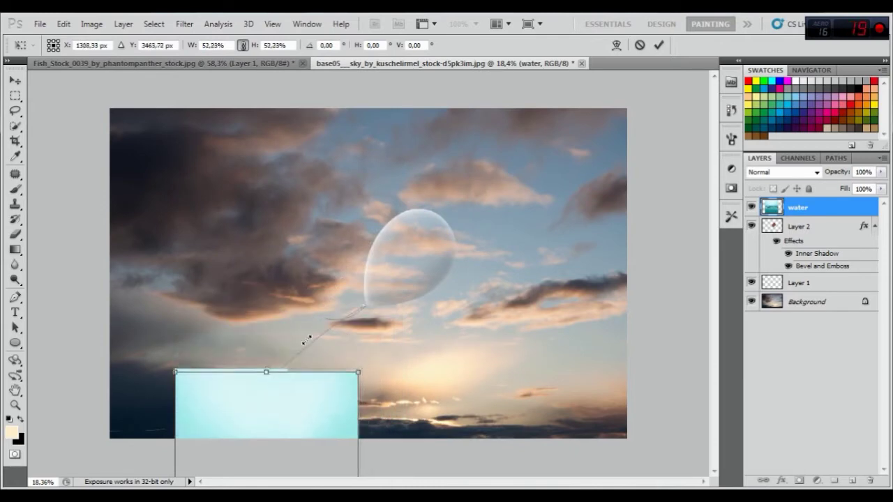
drag(367, 301, 439, 152)
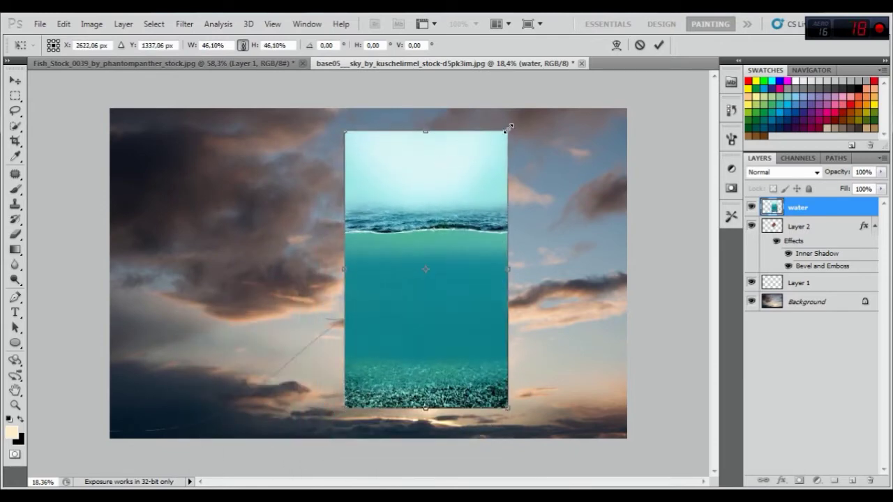
drag(510, 126, 452, 226)
drag(398, 280, 409, 222)
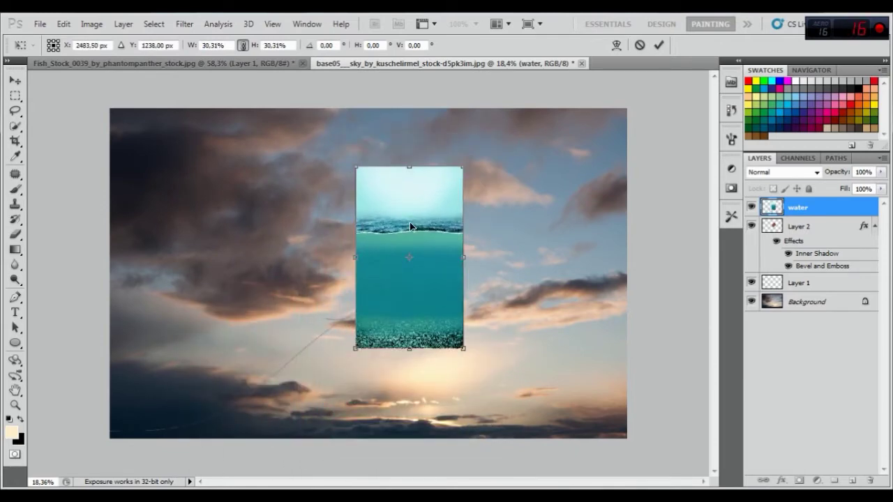
key(Return)
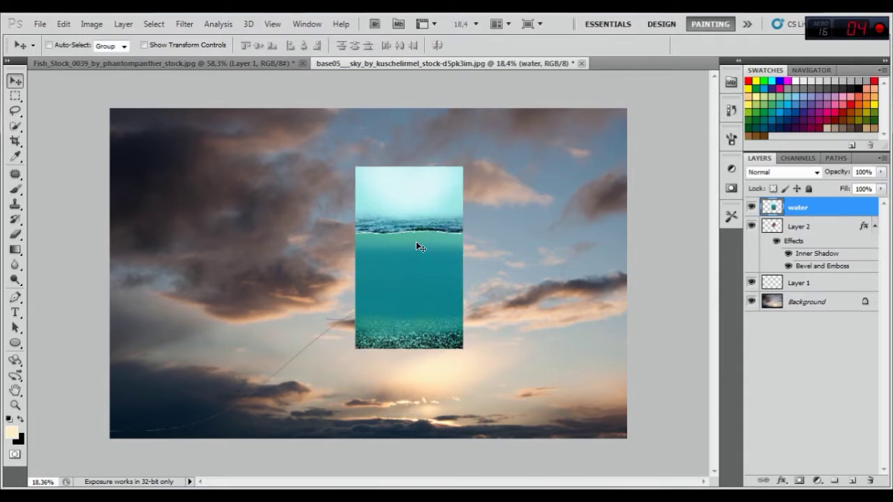
- Set the water layer's opacity to 51% and shift it down and left
scroll(407, 255, up, 1)
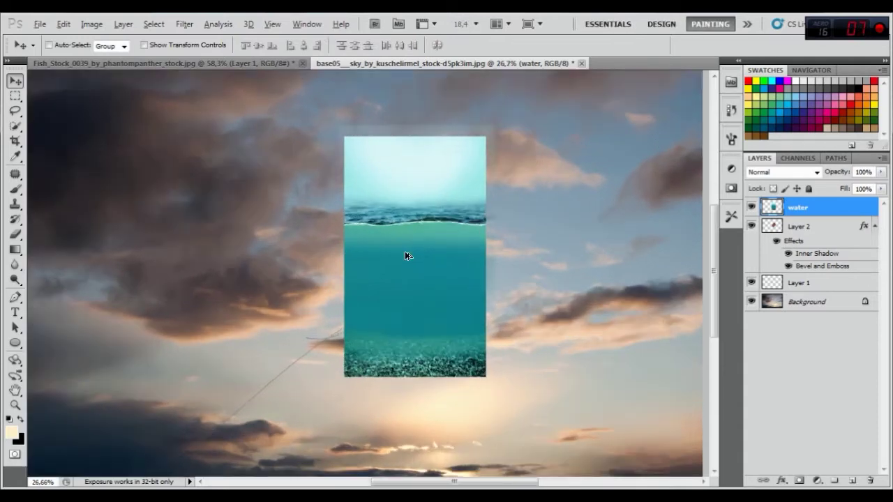
scroll(406, 256, up, 2)
drag(837, 172, 810, 172)
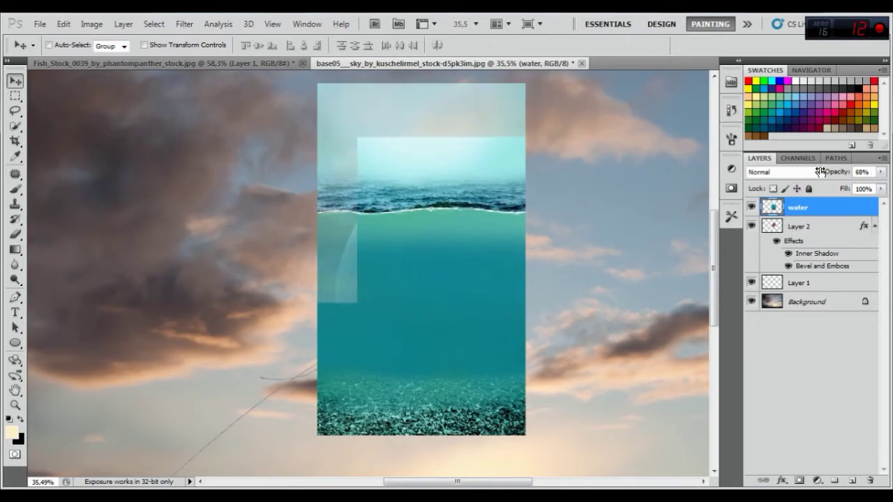
drag(492, 209, 480, 255)
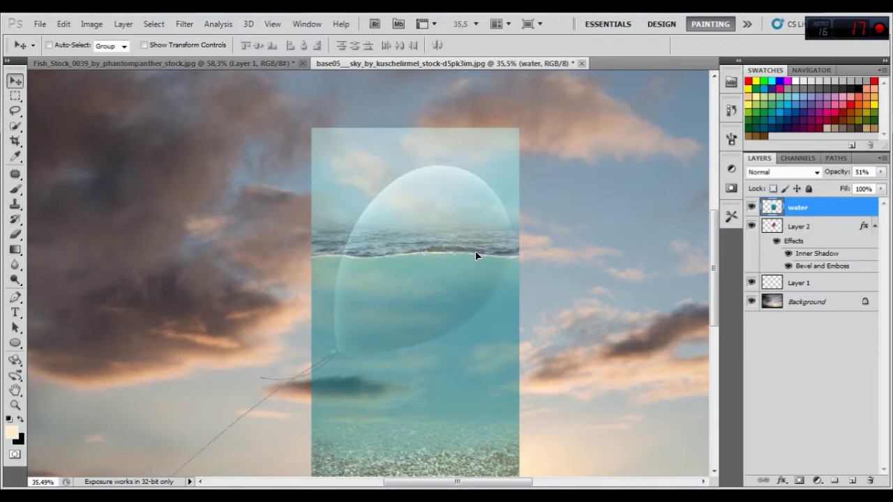
click(62, 24)
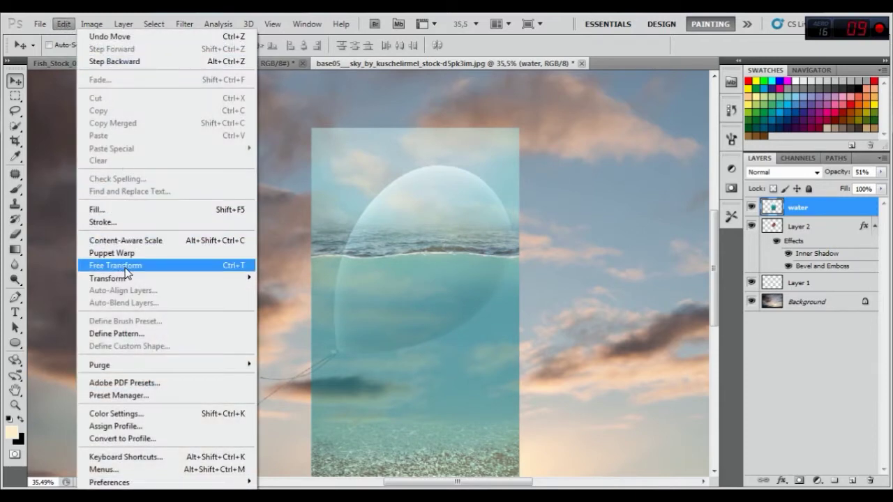
- Warp the water layer, bending its wave line into a curve
click(115, 265)
right_click(458, 251)
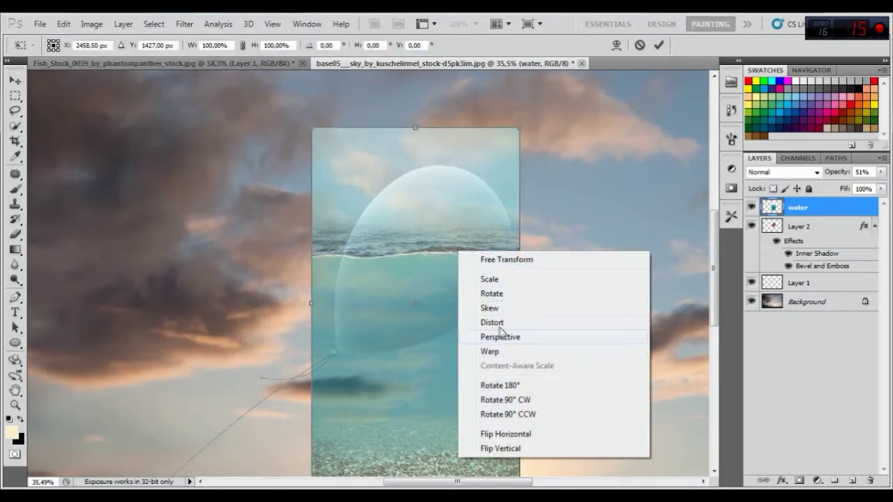
click(491, 352)
drag(340, 250, 342, 236)
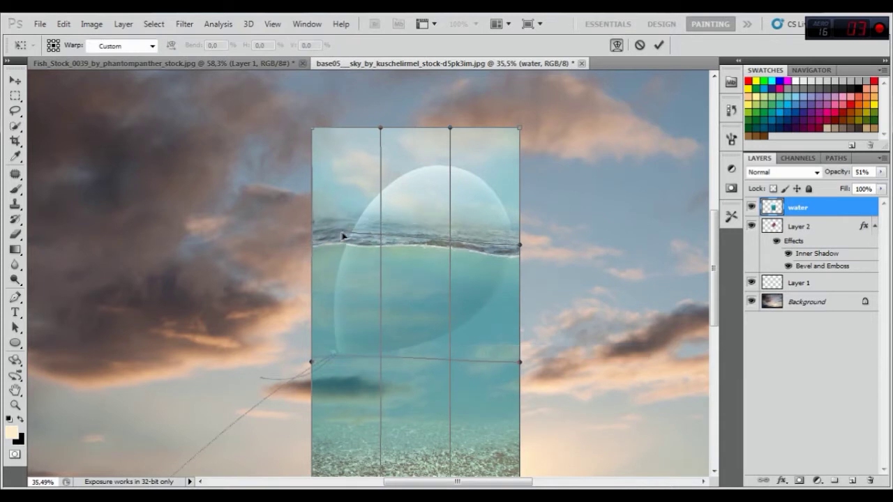
mouse_move(477, 257)
mouse_down()
mouse_move(476, 271)
mouse_move(439, 270)
mouse_up()
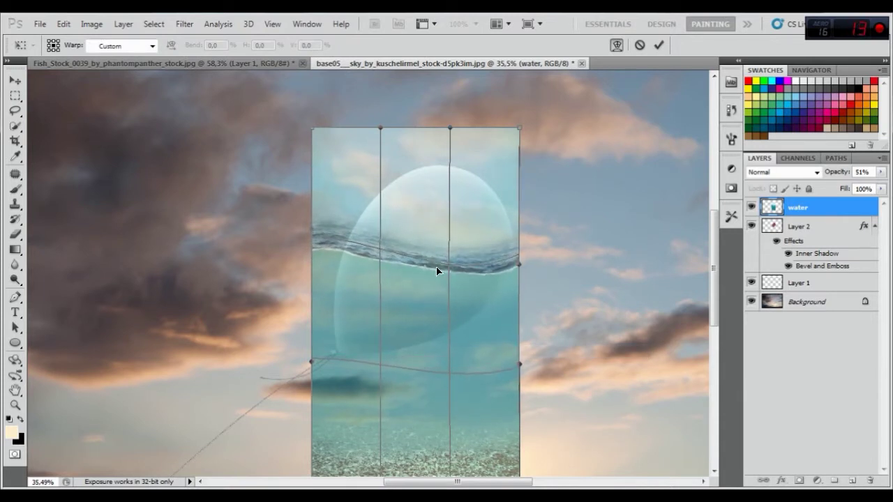
mouse_move(328, 233)
mouse_down()
mouse_move(330, 226)
mouse_move(328, 237)
mouse_up()
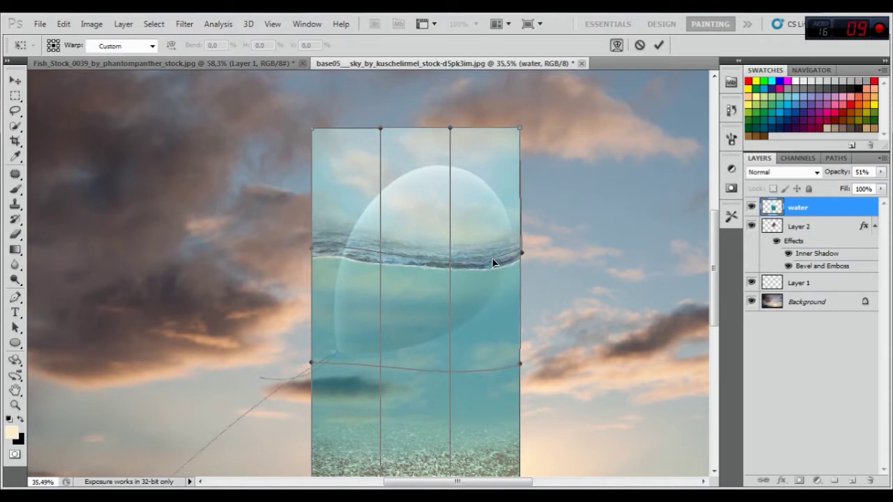
drag(492, 268, 493, 258)
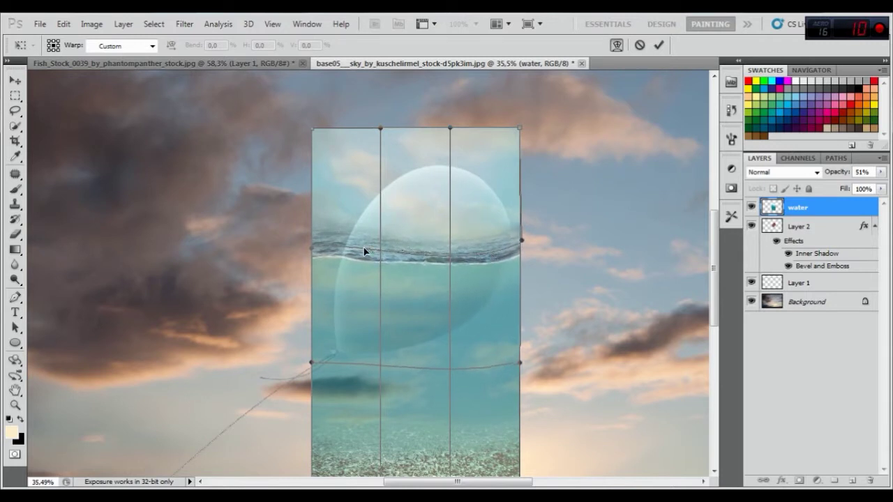
- Refine the warp so the wave line sags downward across the balloon's middle
drag(375, 247, 376, 242)
drag(506, 240, 509, 231)
drag(440, 243, 437, 251)
drag(344, 244, 343, 232)
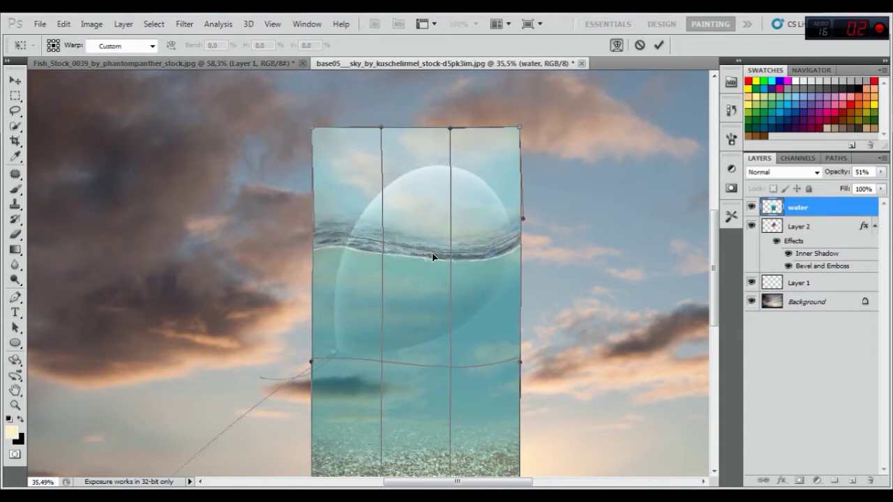
drag(436, 260, 434, 257)
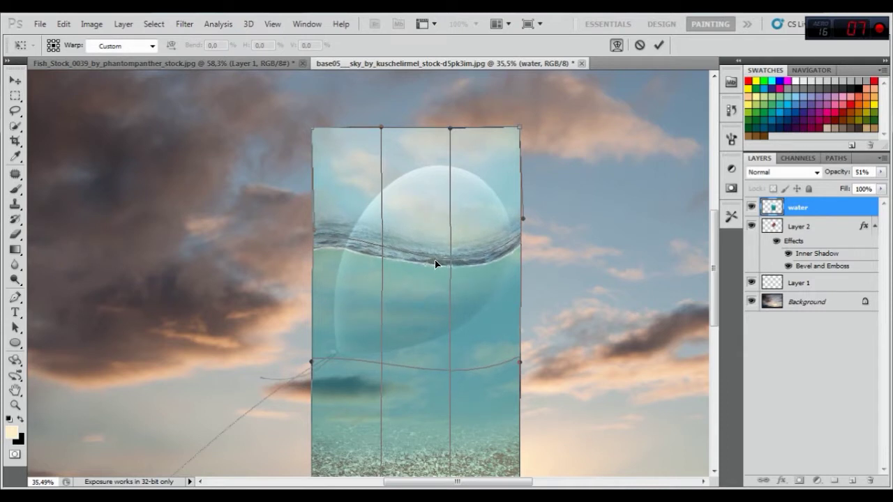
drag(338, 242, 333, 231)
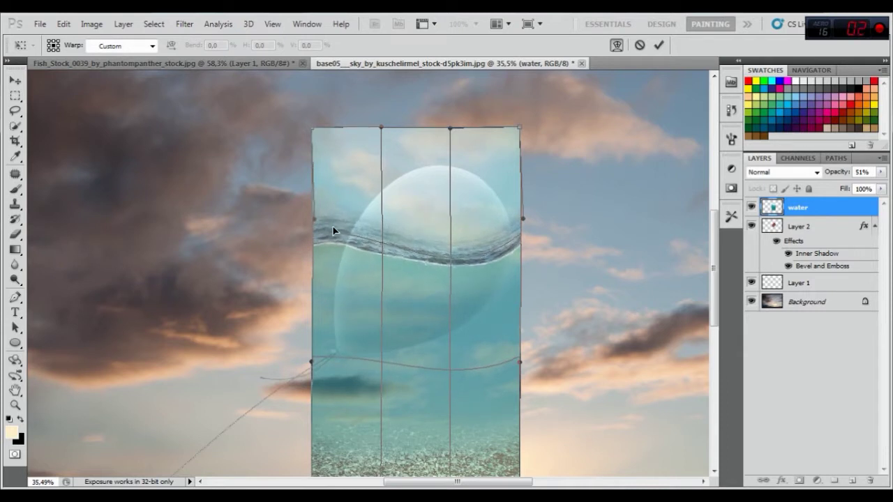
drag(427, 263, 427, 268)
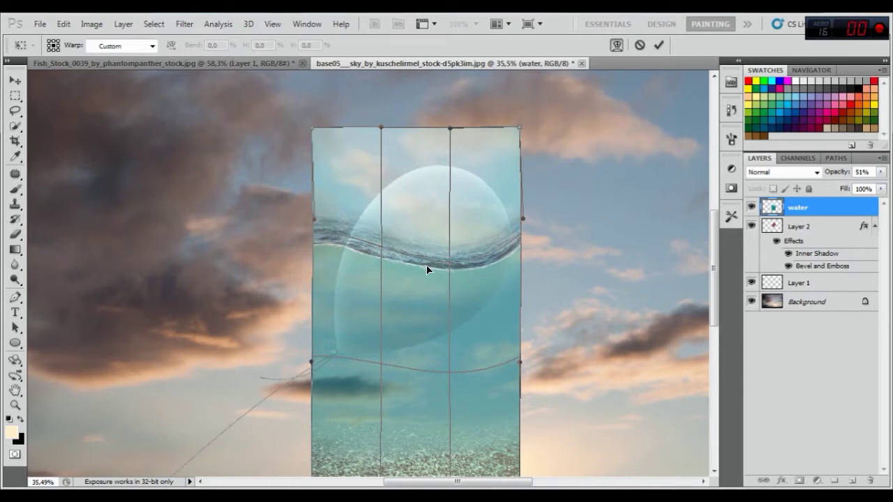
- Commit the warp, set the water layer to Overlay at 100% opacity, and load the balloon selection
click(658, 45)
click(782, 172)
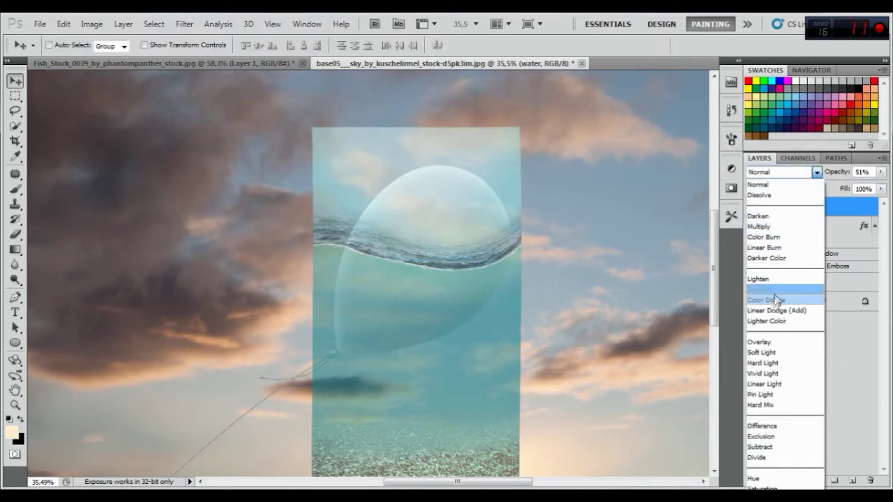
click(771, 344)
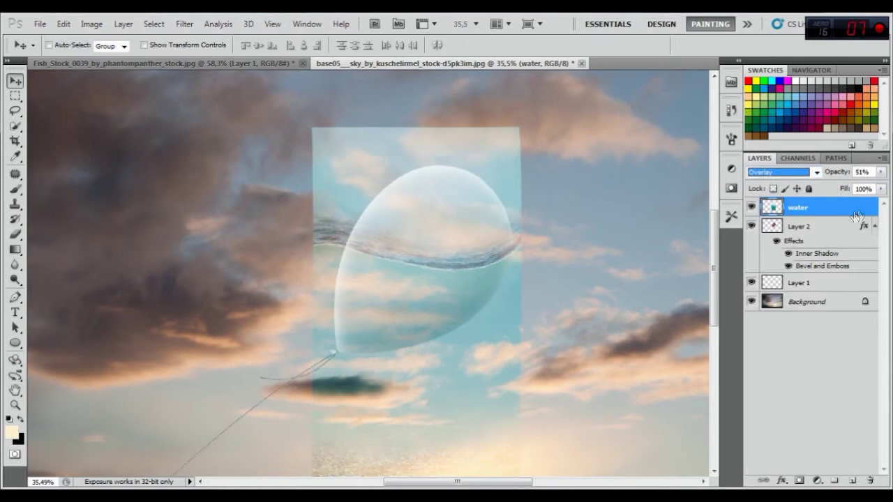
drag(835, 174, 888, 172)
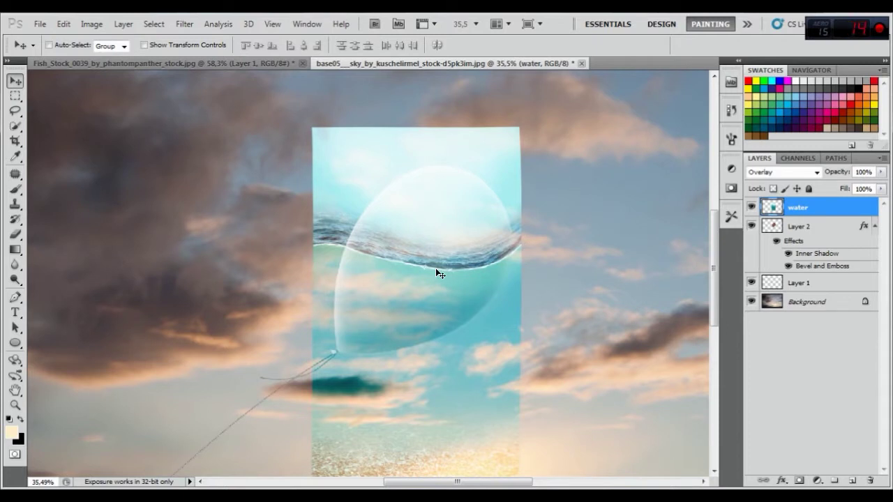
click(778, 226)
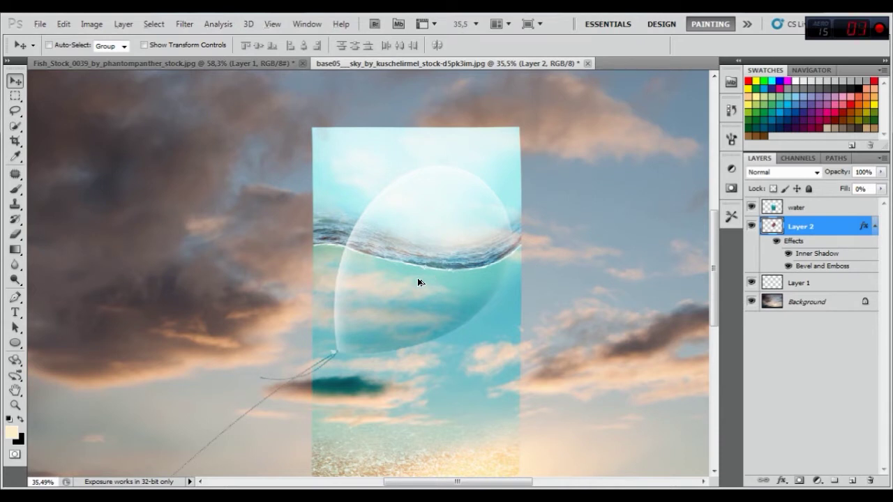
key(alt+bracketright)
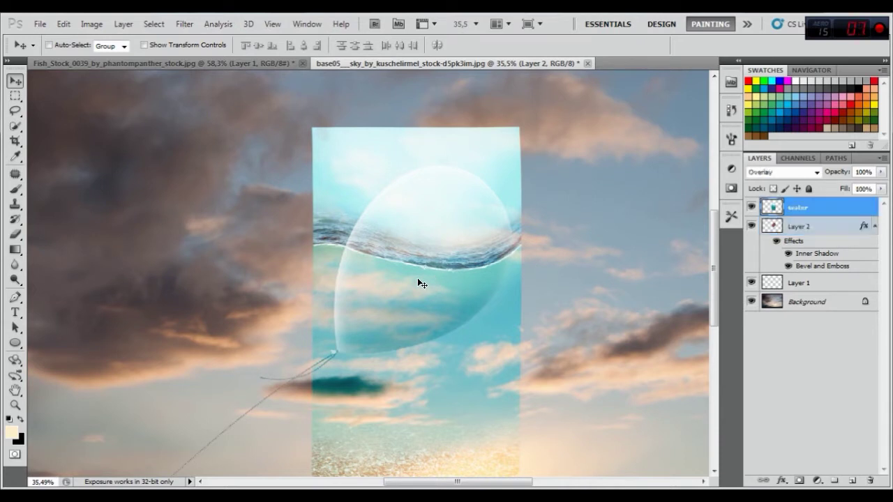
ctrl+click(776, 227)
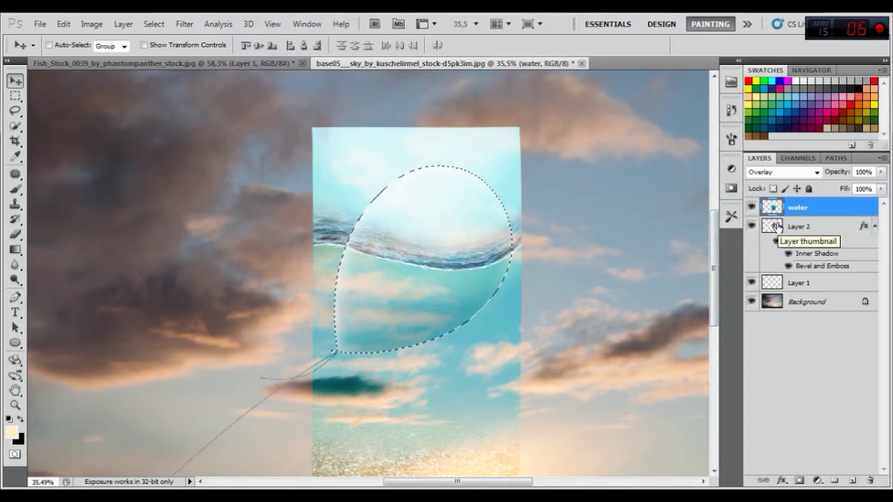
- Inverse the balloon selection, add a layer mask to the water layer, and invert the mask
click(153, 24)
click(175, 78)
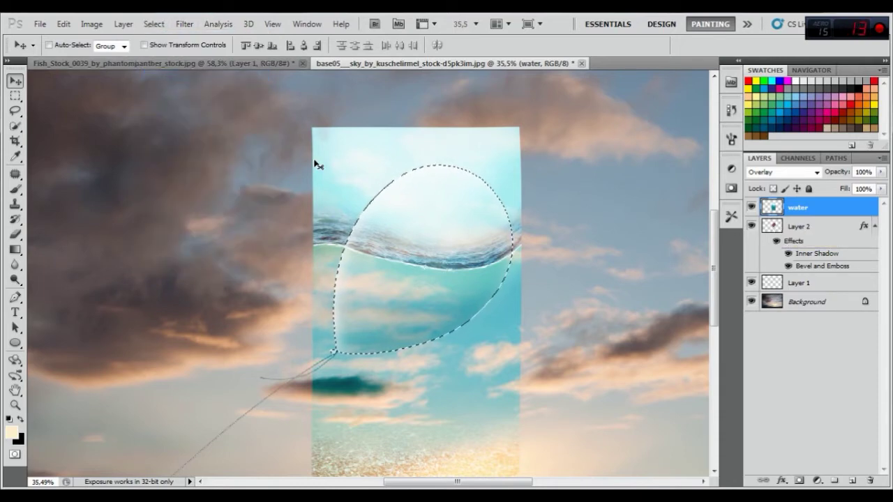
scroll(403, 168, down, 1)
scroll(403, 171, down, 1)
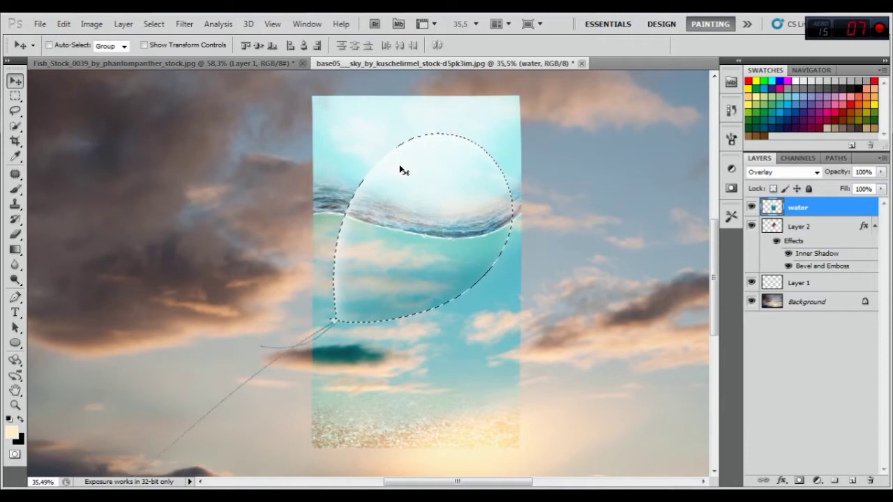
click(799, 482)
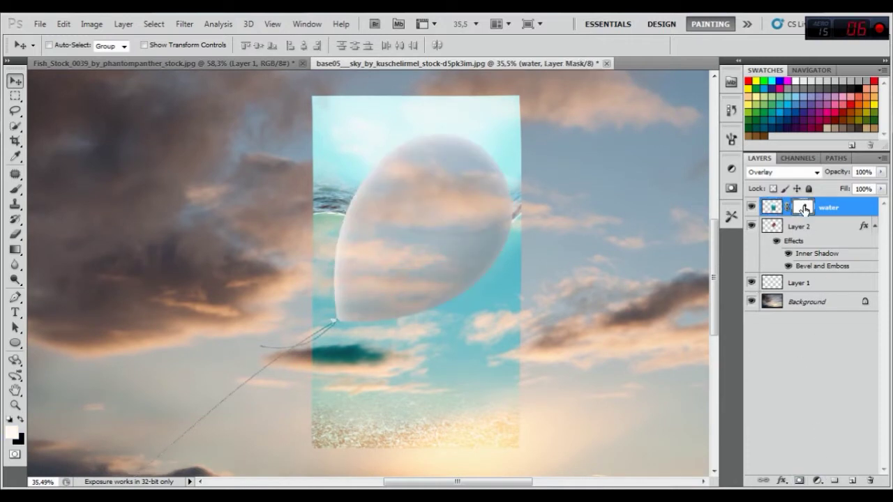
click(91, 23)
mouse_move(111, 57)
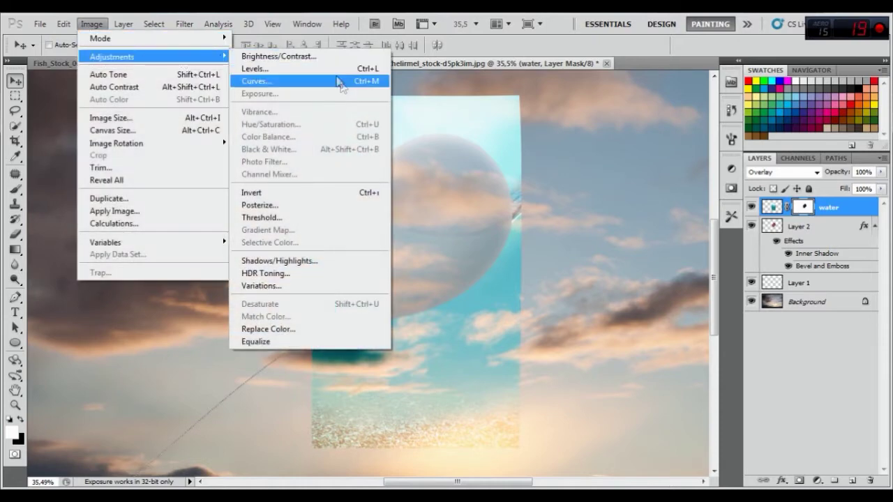
click(291, 194)
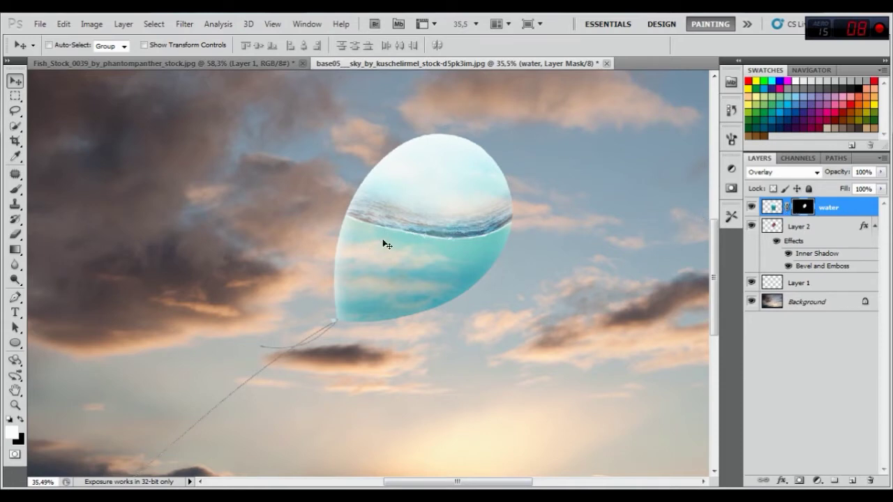
click(16, 188)
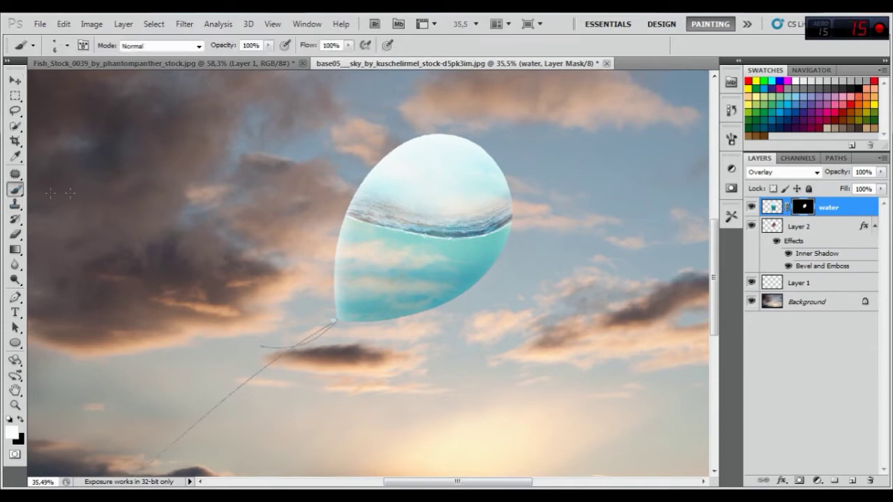
- Load the brushes_by_lingy_0 brush set and pick a soft round brush enlarged to 170 px
right_click(162, 186)
click(323, 201)
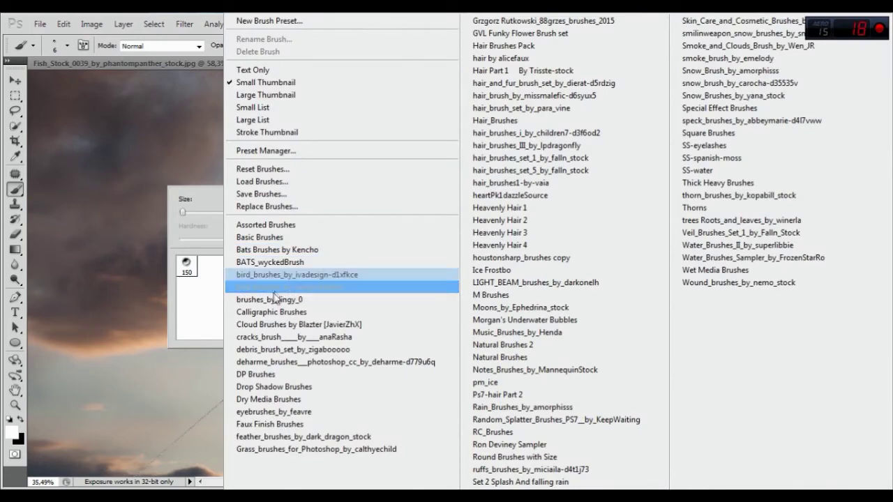
click(269, 299)
click(389, 205)
click(270, 266)
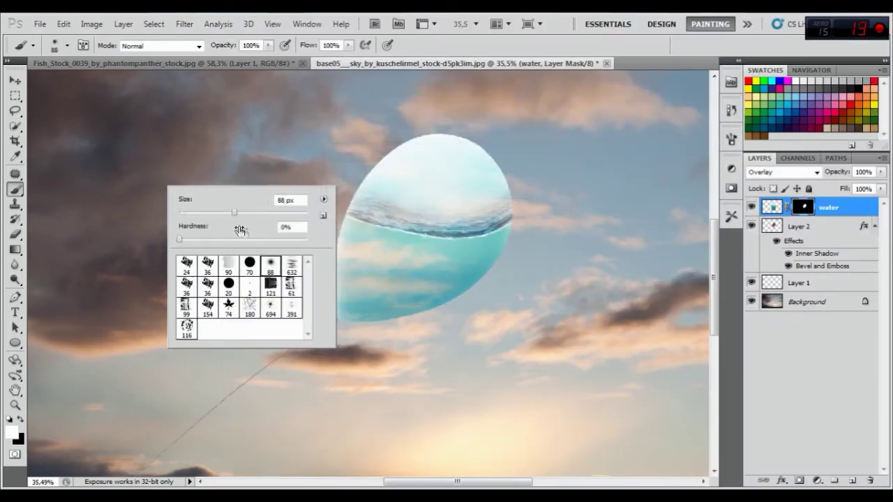
right_click(532, 135)
click(634, 159)
- Undo a stray white stroke, then paint black on the water mask over the balloon's top
drag(458, 105, 466, 117)
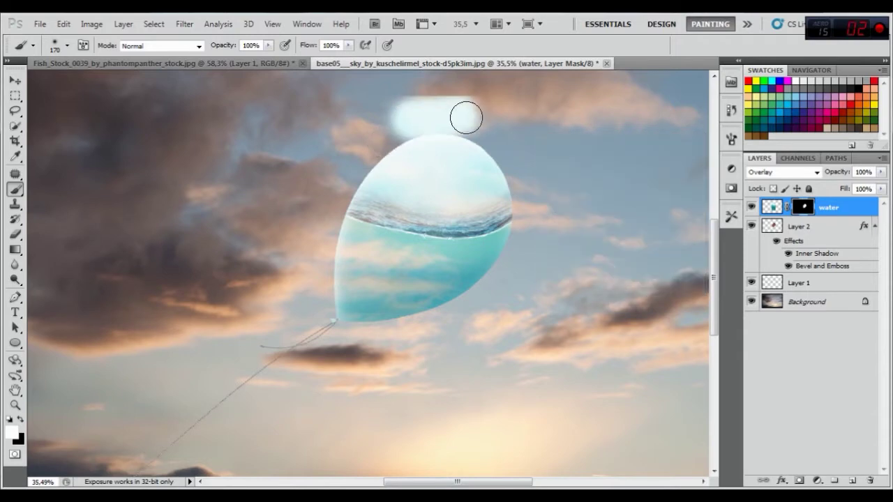
click(63, 24)
click(90, 33)
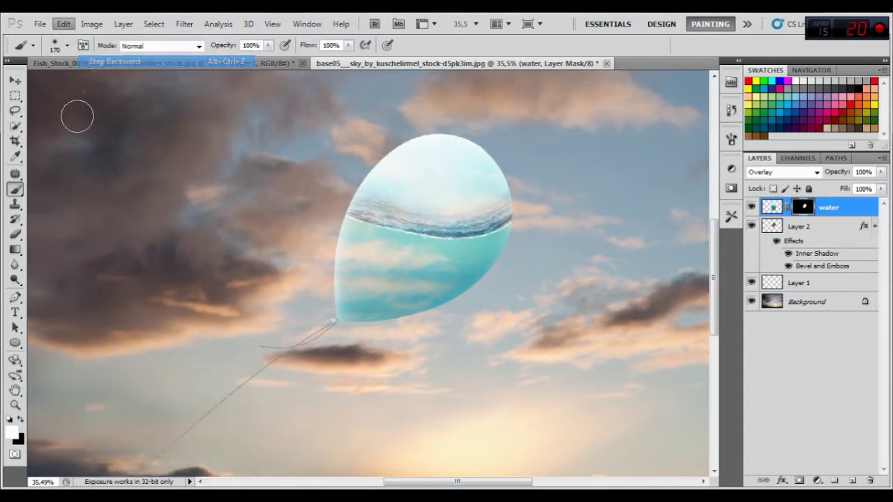
click(23, 419)
mouse_move(467, 127)
mouse_down()
mouse_move(504, 135)
mouse_move(495, 198)
mouse_move(427, 202)
mouse_move(453, 186)
mouse_move(437, 135)
mouse_move(381, 156)
mouse_move(379, 175)
mouse_move(360, 192)
mouse_up()
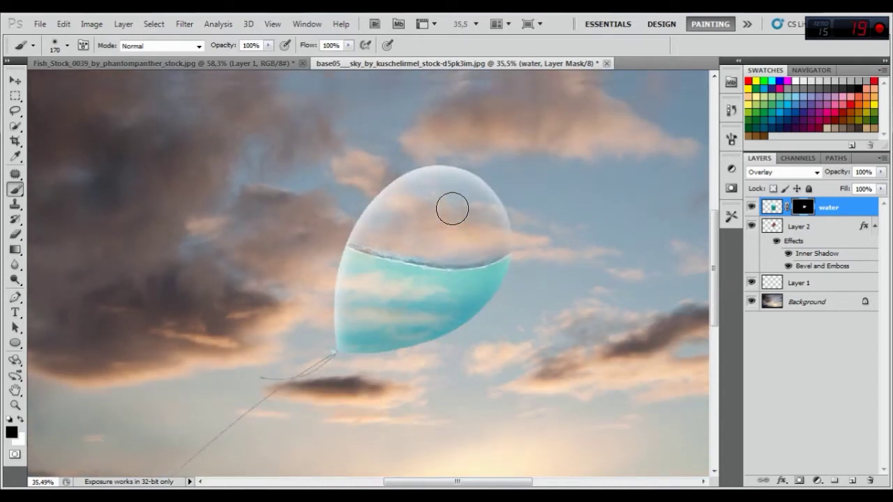
- Zoom in and shrink the brush to 127 px
scroll(430, 265, up, 3)
scroll(436, 256, up, 3)
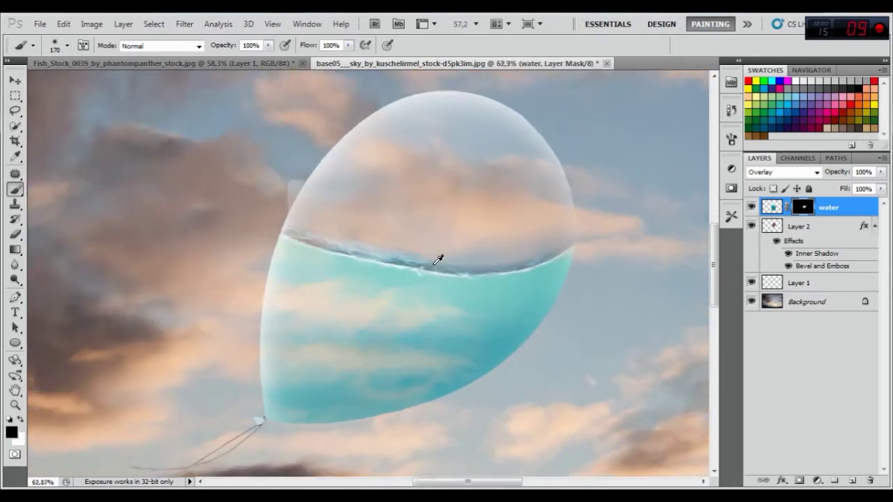
right_click(468, 229)
drag(533, 262, 564, 263)
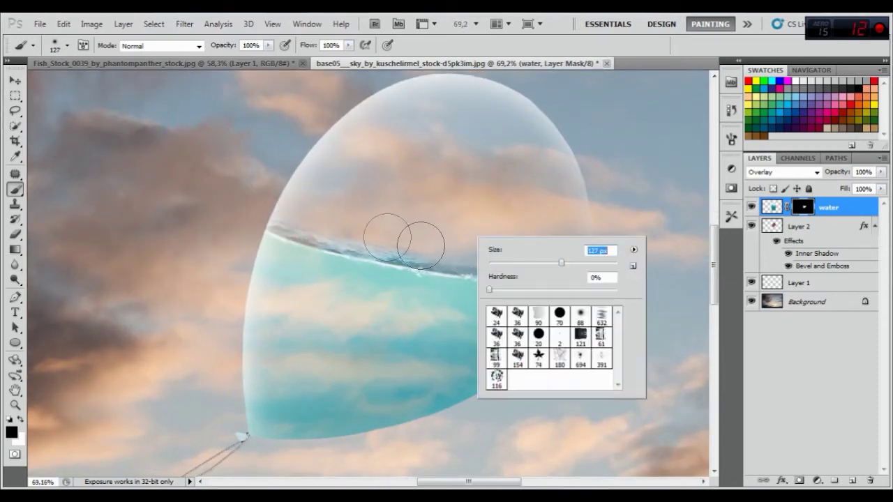
key(Return)
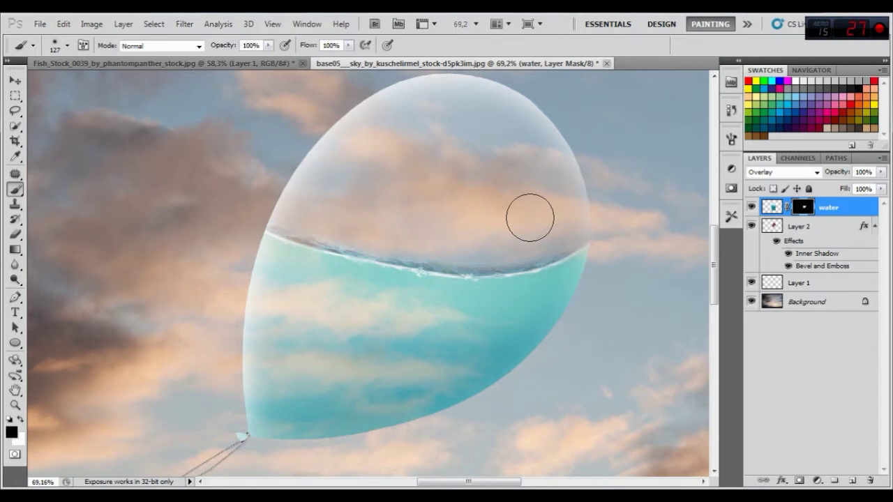
- Paint white with a 49 px brush along the balloon's right side, then undo that stray stroke
right_click(583, 204)
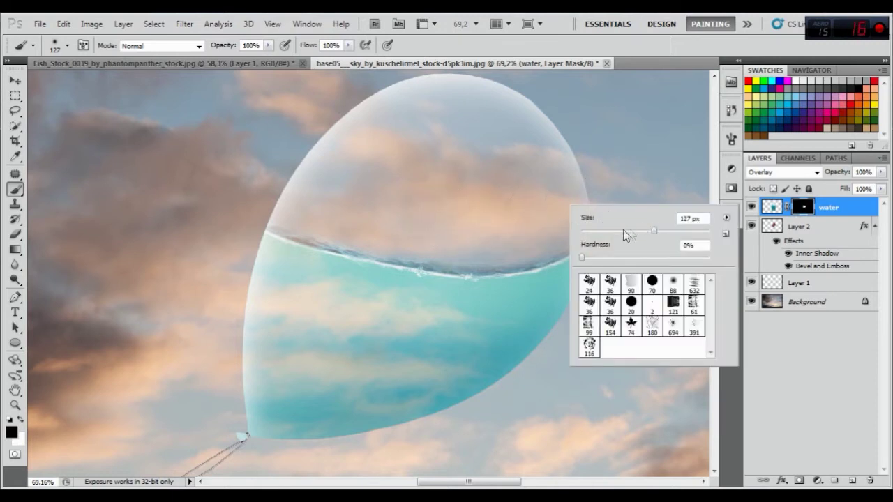
drag(610, 236, 611, 231)
click(20, 419)
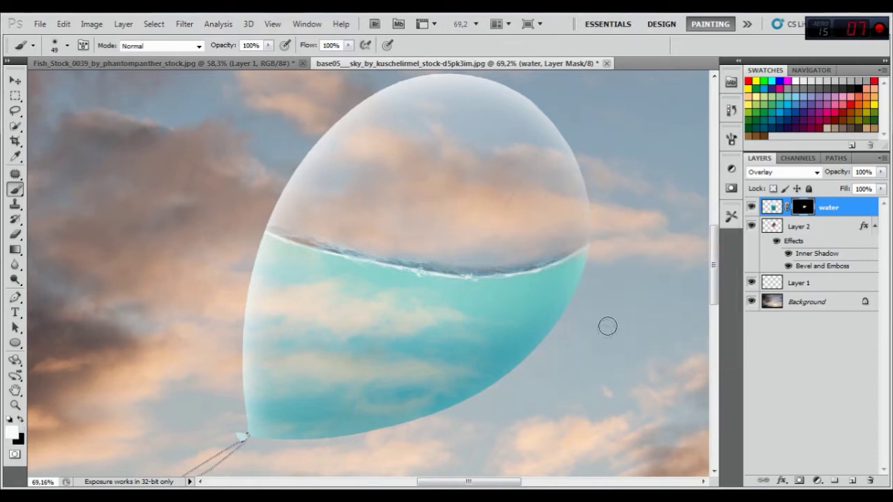
drag(585, 278, 593, 259)
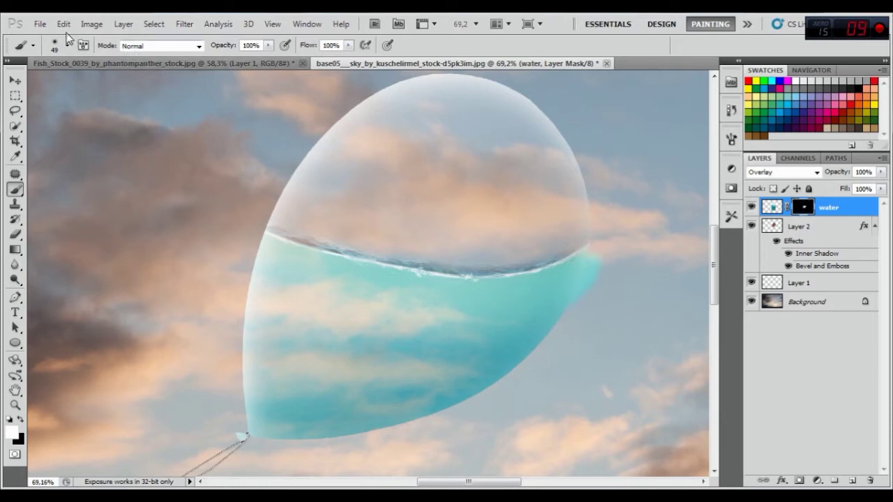
click(64, 24)
click(98, 60)
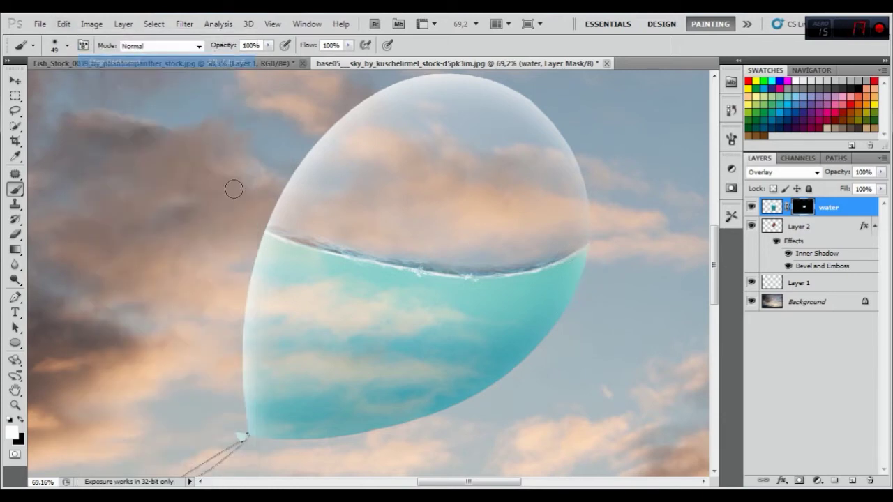
- Set an 11 px brush, select the Move tool and zoom back out
right_click(552, 270)
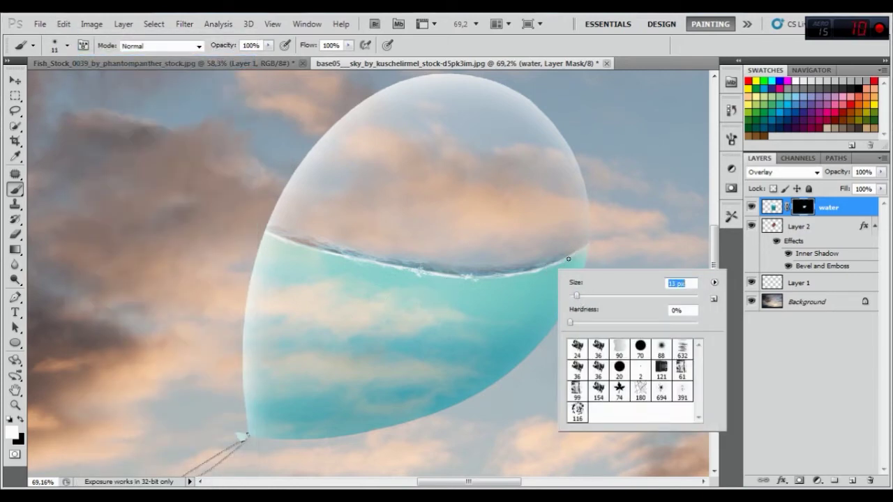
key(Return)
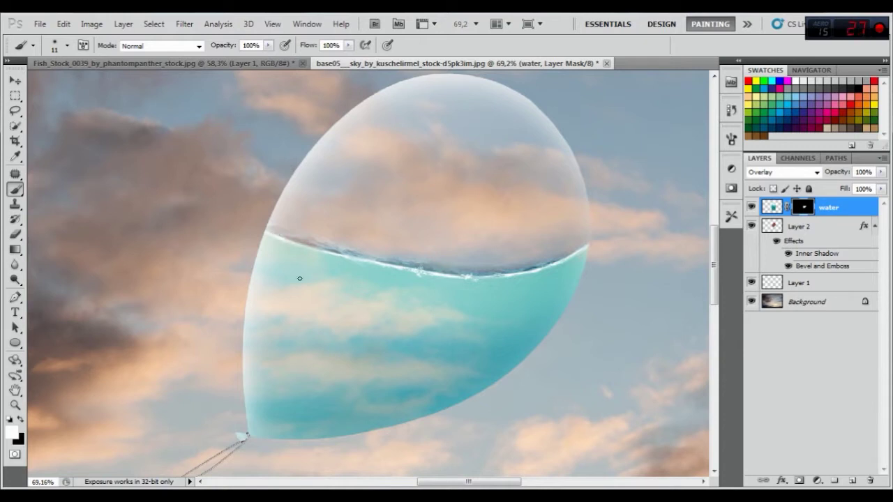
scroll(314, 267, down, 3)
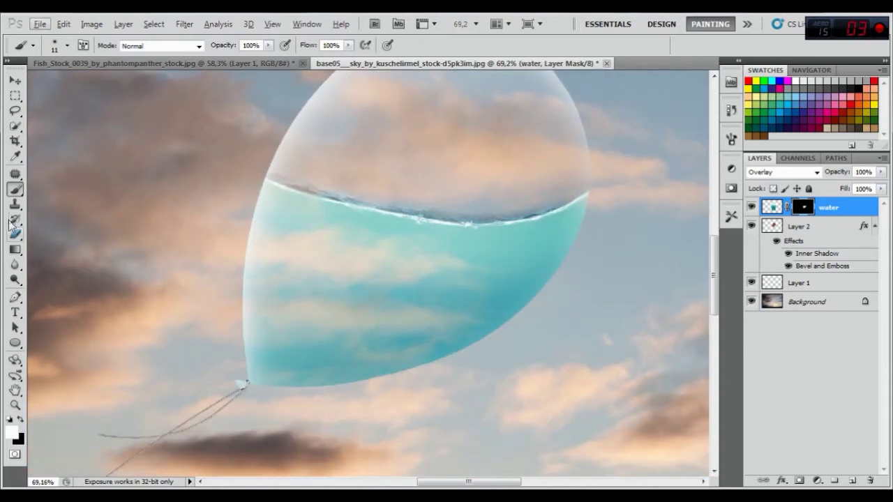
click(16, 80)
scroll(466, 209, down, 2)
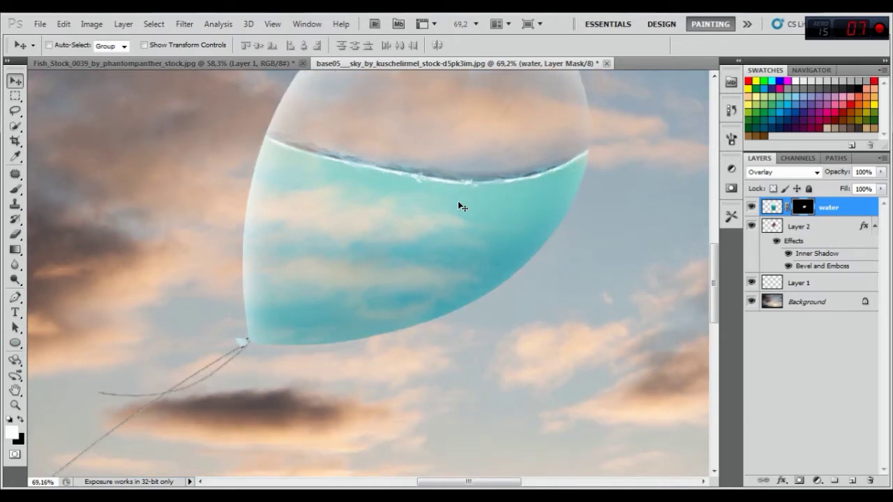
scroll(450, 193, down, 5)
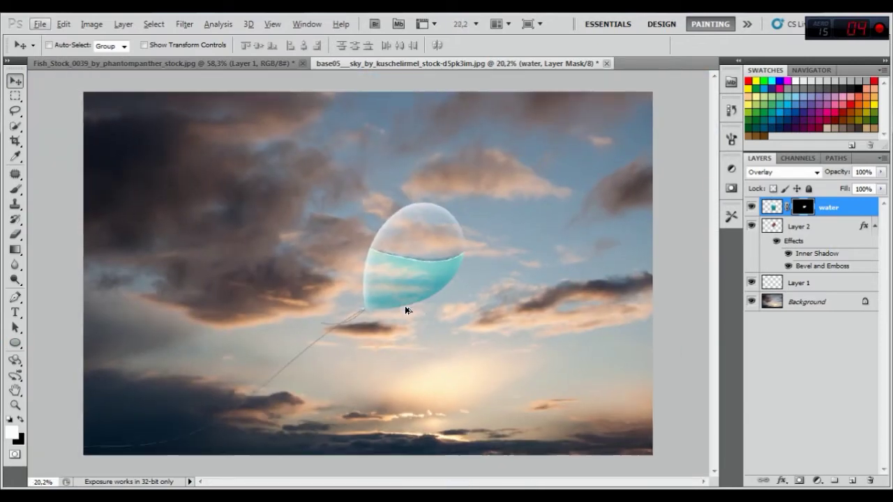
- Duplicate the Background sky layer as Background copy
click(808, 305)
right_click(809, 307)
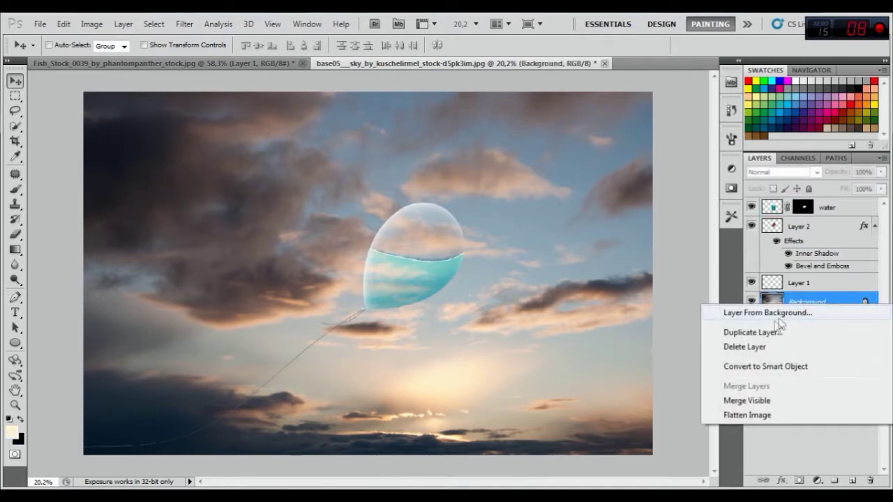
click(753, 332)
click(564, 159)
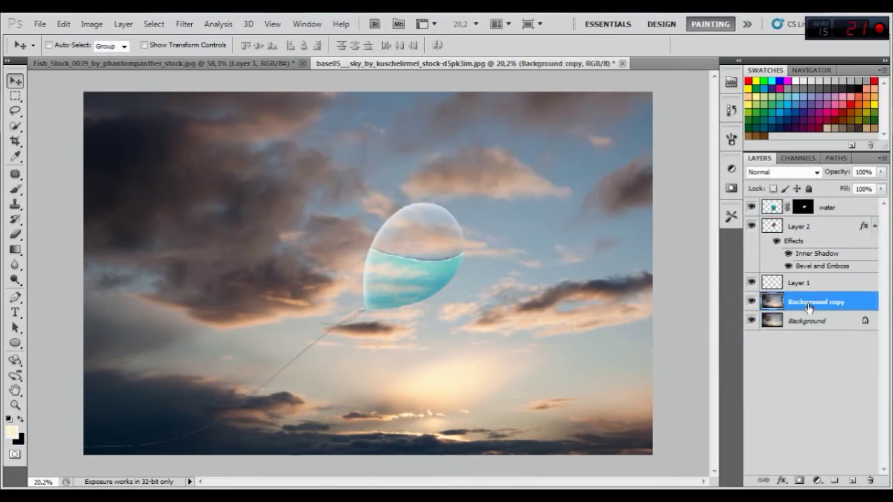
- Apply a Motion Blur at angle 33° and distance 171 pixels to the Background copy
click(183, 24)
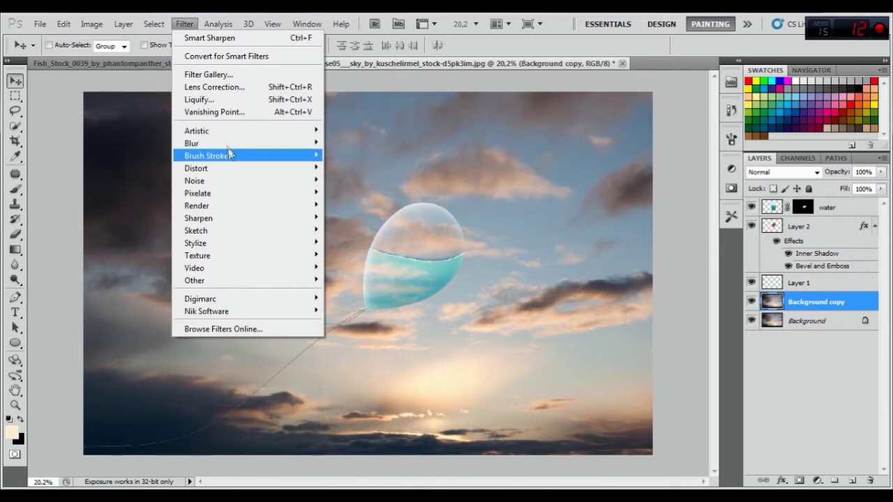
mouse_move(191, 143)
click(373, 218)
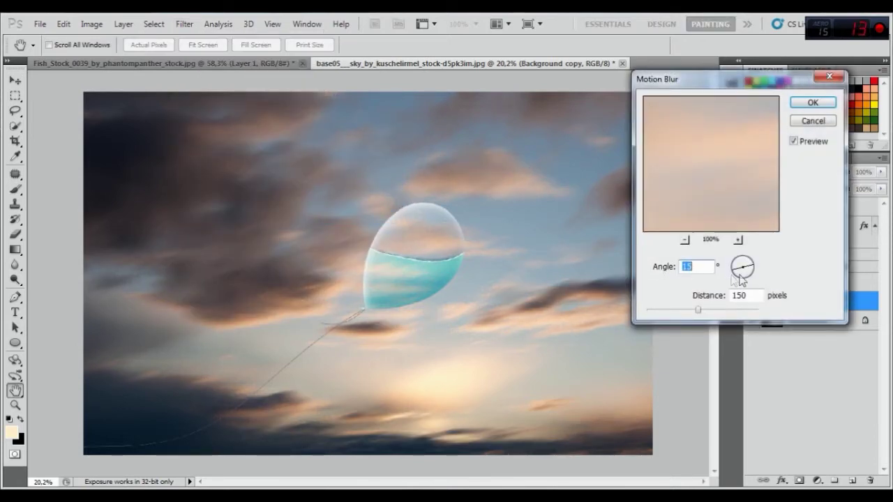
drag(752, 266, 752, 264)
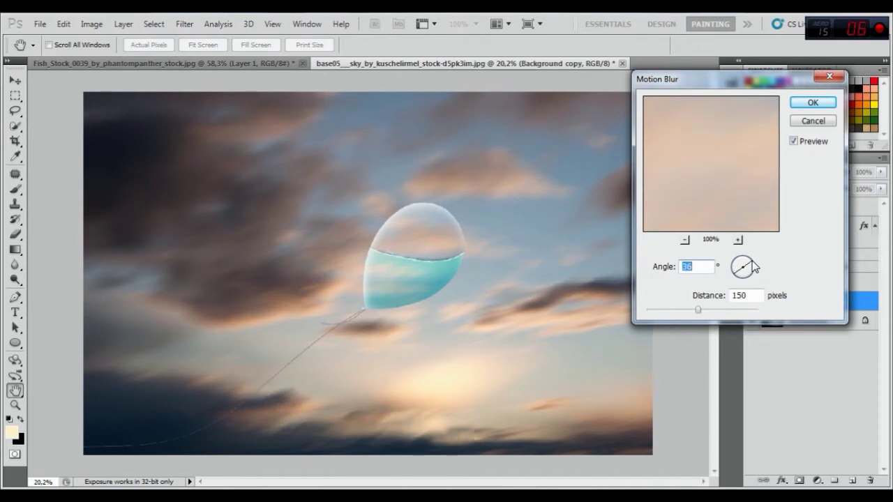
drag(753, 265, 752, 267)
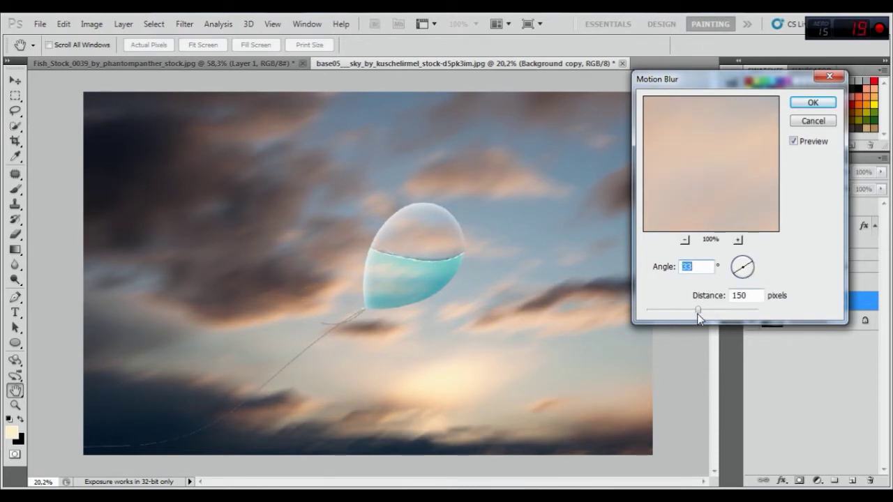
drag(701, 314, 702, 314)
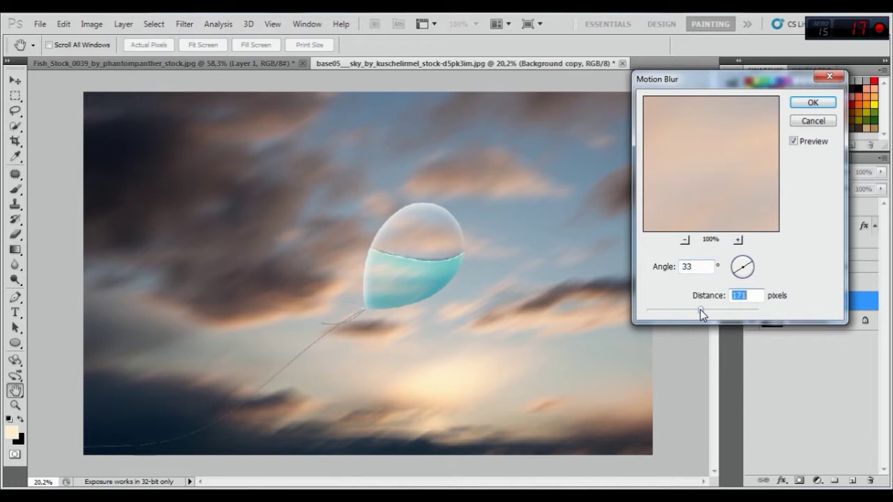
click(813, 105)
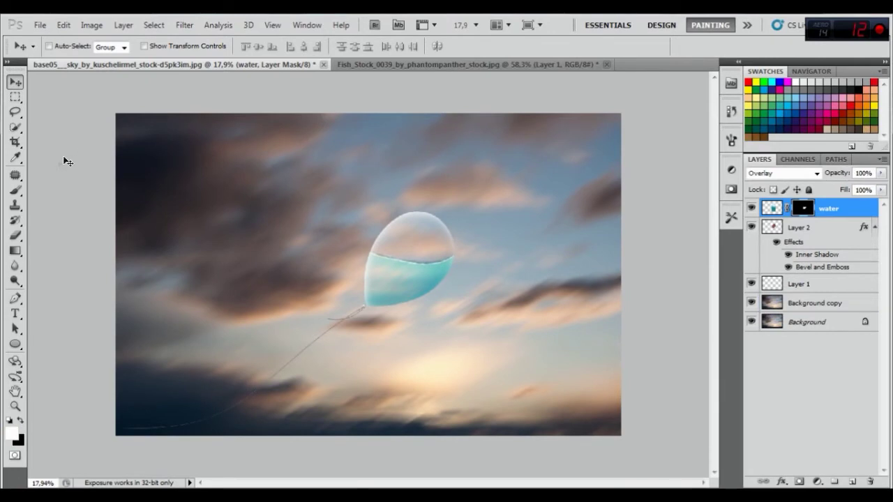
click(15, 190)
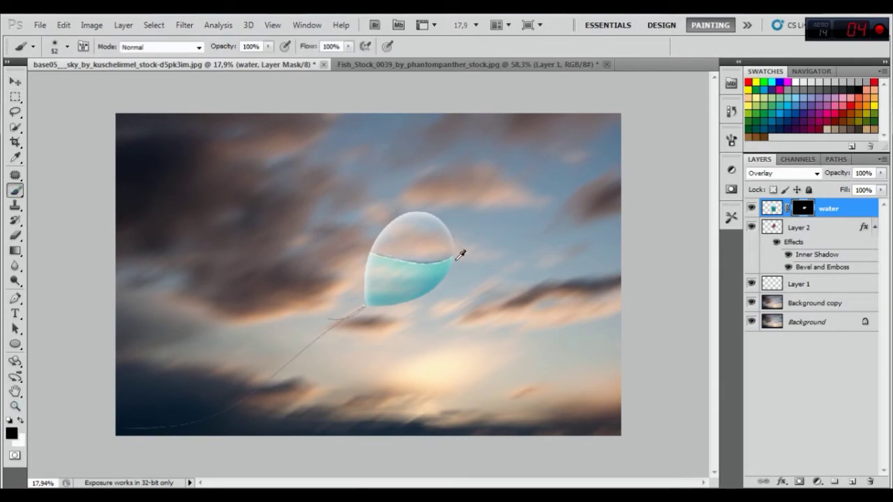
- Zoom in and paint black with a 36 px brush over the dark spray along the water line
scroll(460, 253, up, 1)
scroll(420, 235, up, 2)
scroll(402, 258, up, 2)
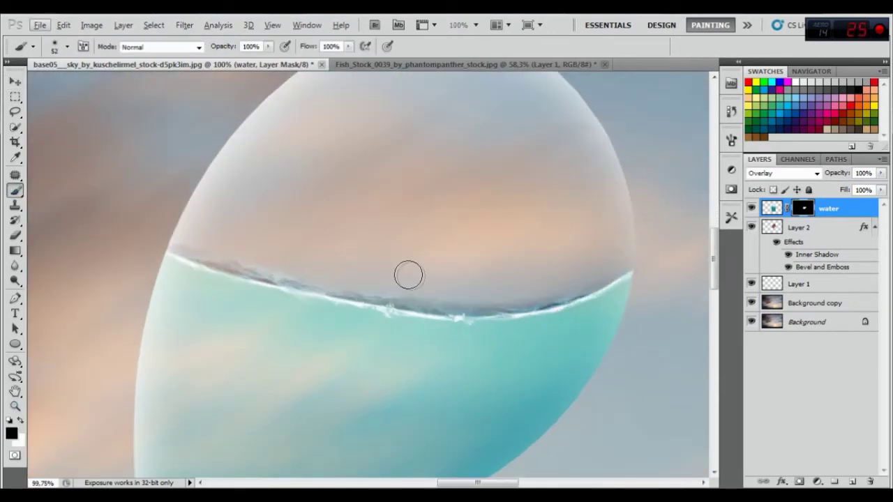
right_click(413, 249)
drag(420, 247, 425, 247)
key(Return)
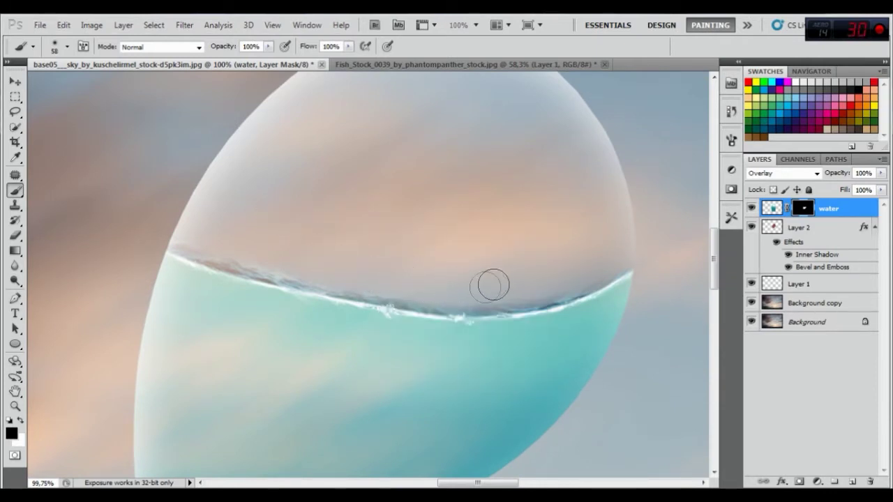
right_click(588, 263)
drag(609, 278, 593, 278)
key(Return)
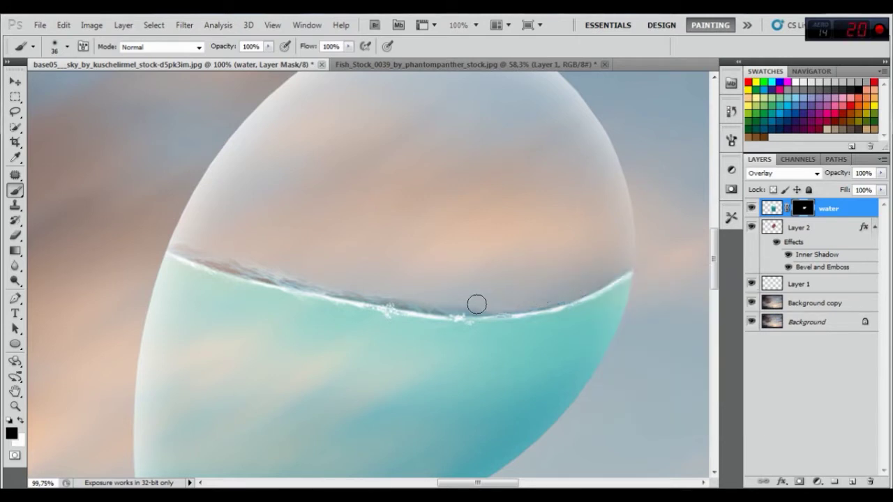
mouse_move(380, 293)
mouse_down()
mouse_move(250, 266)
mouse_move(171, 234)
mouse_up()
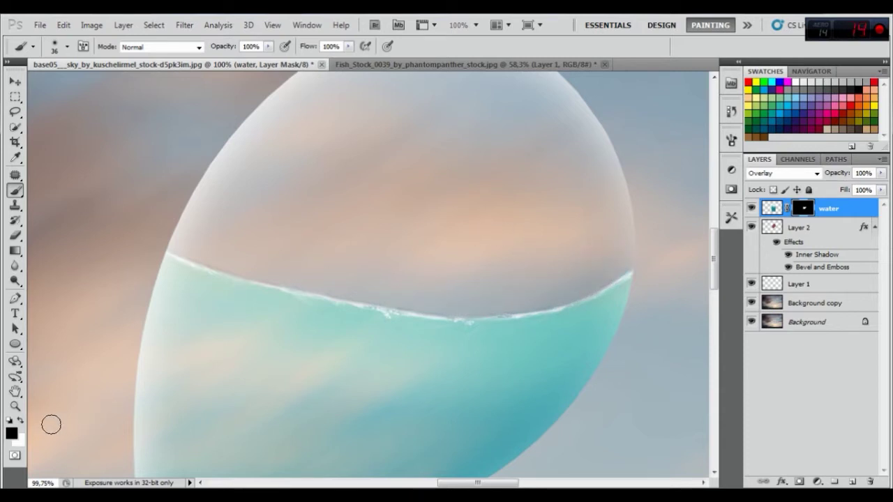
- Switch to white with a 24 px brush for touch-ups, then zoom back out
key(x)
right_click(480, 343)
drag(519, 350, 513, 352)
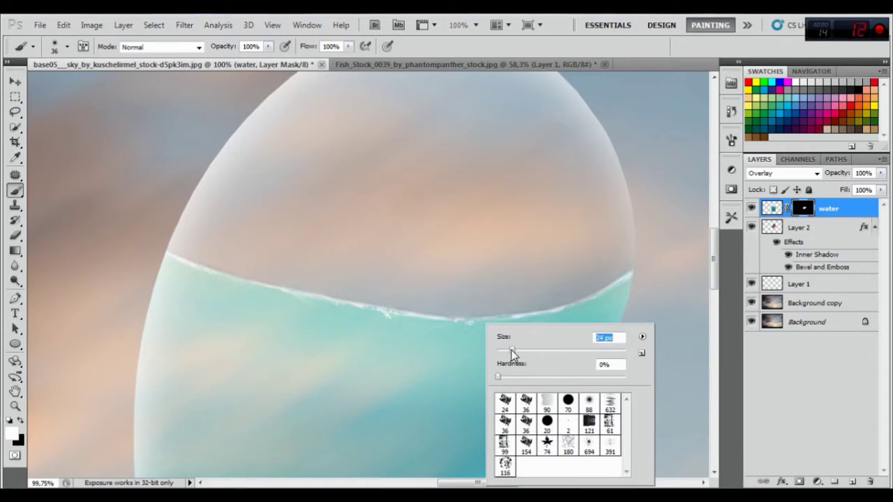
click(453, 323)
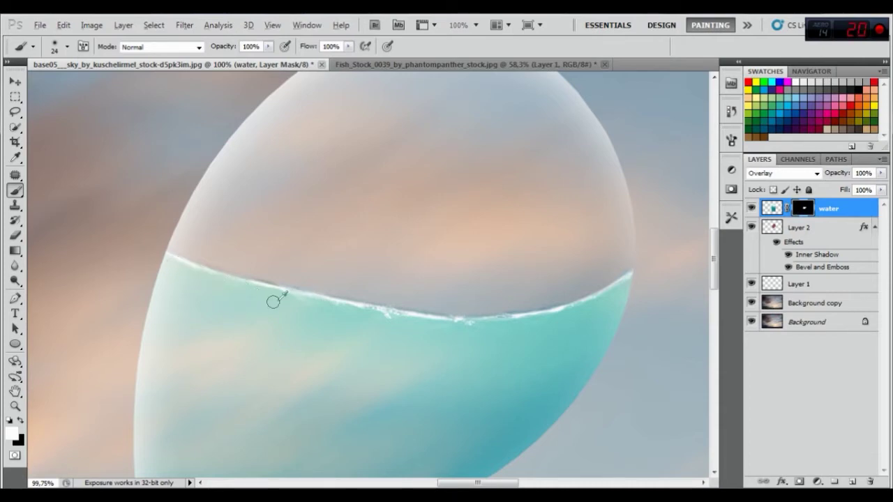
scroll(275, 297, down, 2)
scroll(279, 297, down, 2)
scroll(285, 297, down, 1)
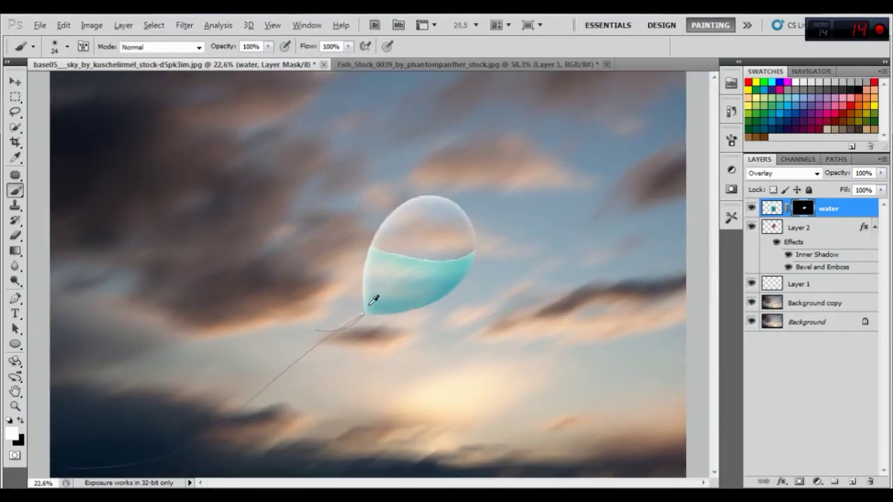
key(alt)
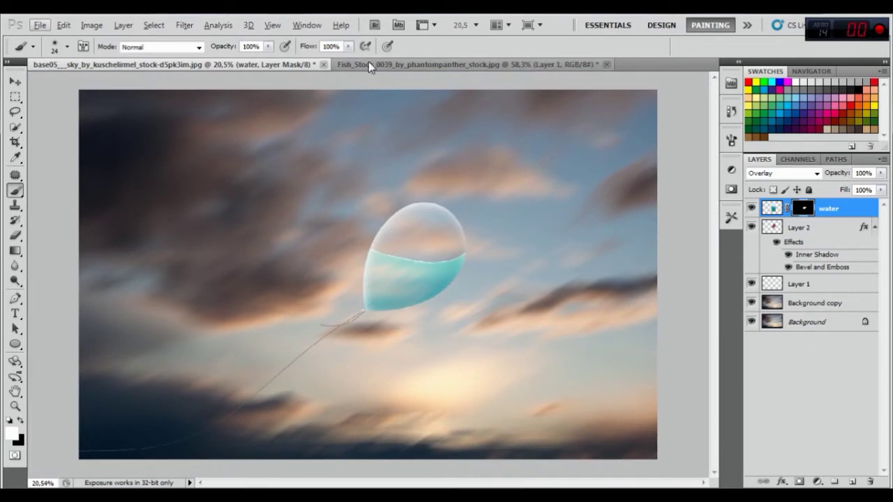
- Drag the goldfish from its own document into the sky composition
drag(368, 63, 368, 86)
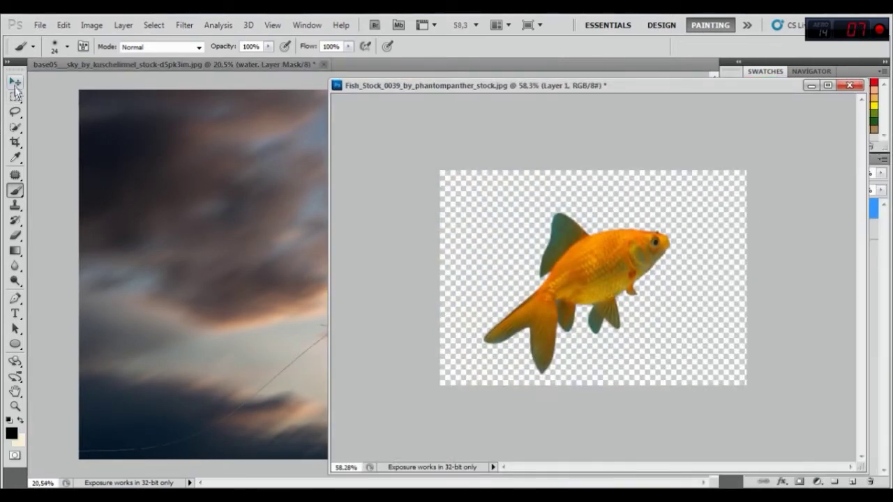
click(15, 83)
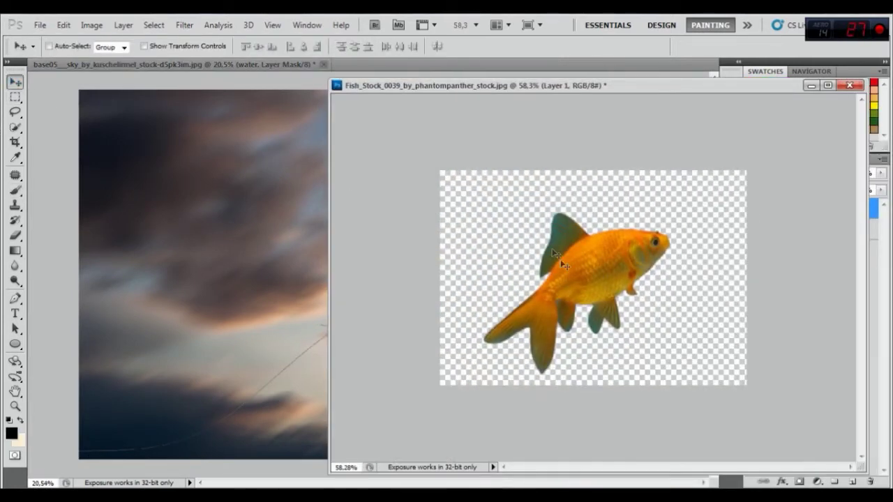
drag(564, 264, 268, 230)
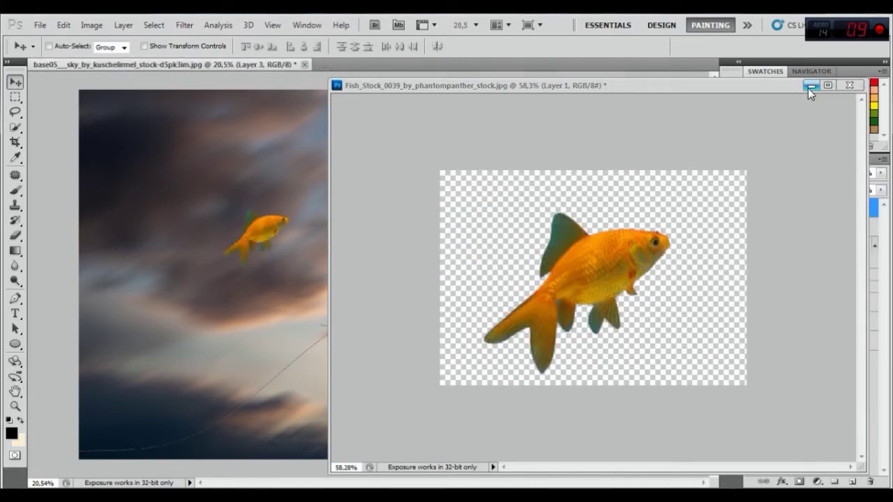
click(809, 86)
- Rename the goldfish layer to 'fish'
double_click(800, 204)
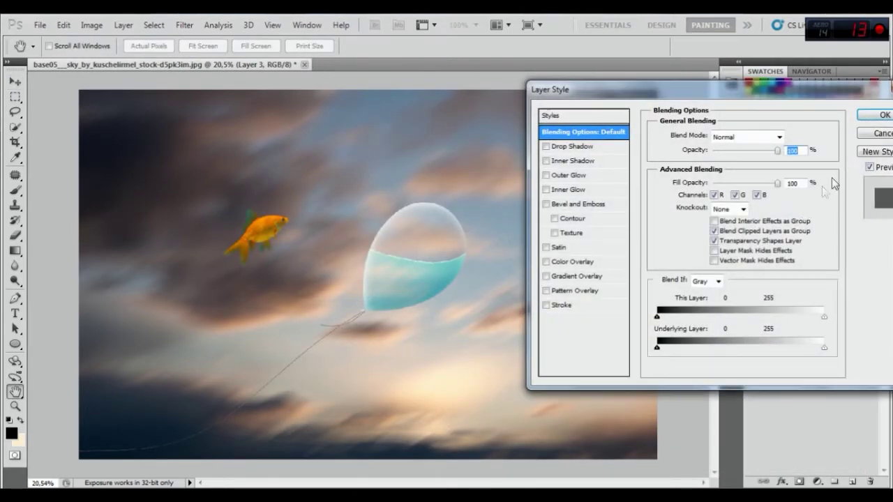
click(865, 133)
double_click(798, 209)
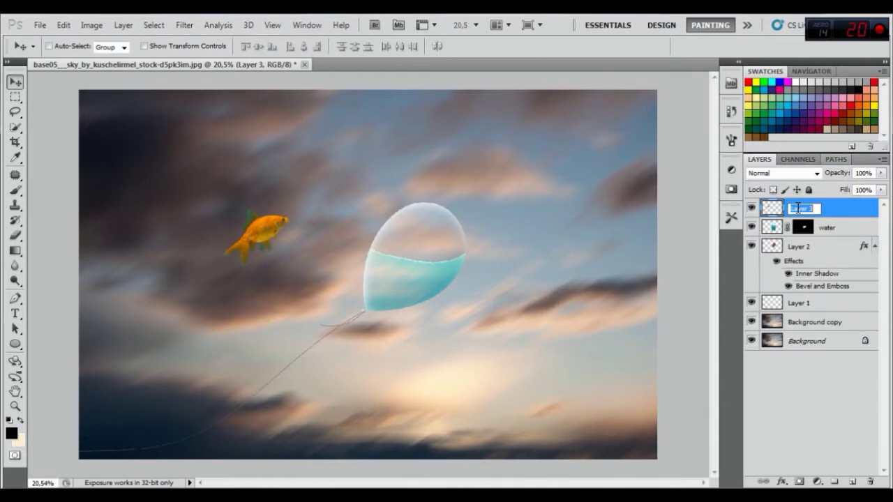
text(fish)
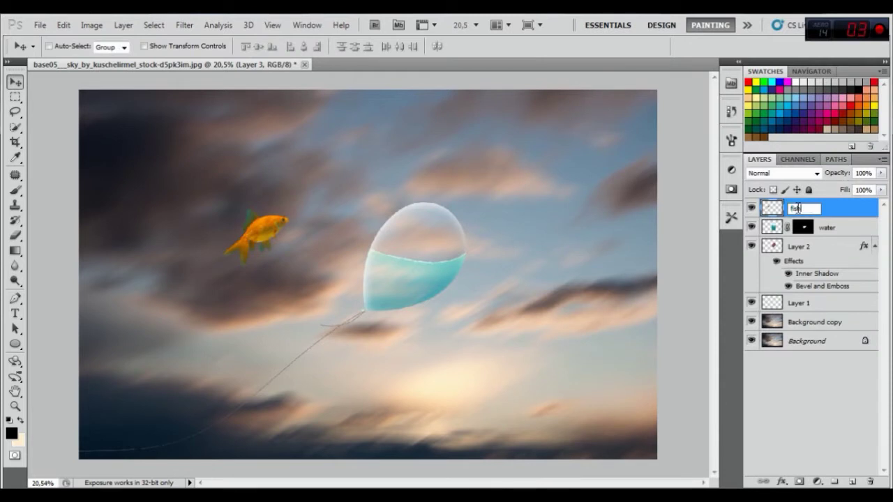
key(Return)
- Move the fish layer higher in the stack and set its blend mode to Overlay
drag(798, 303, 802, 298)
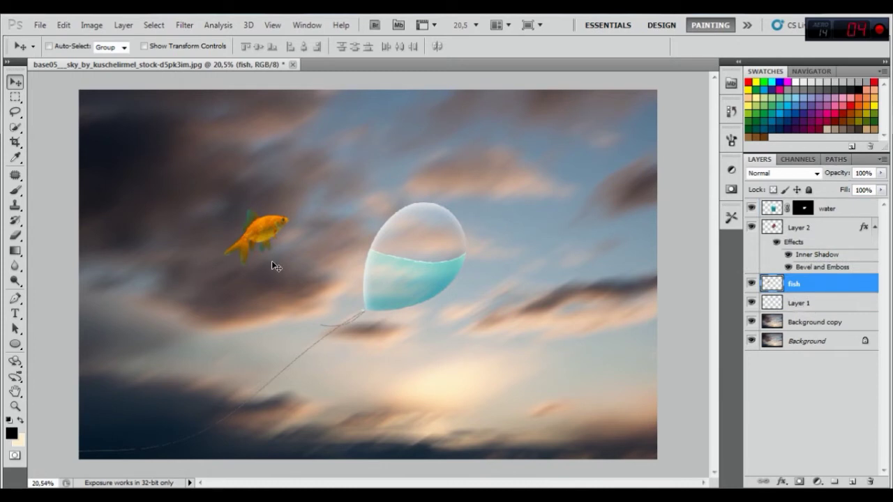
click(774, 173)
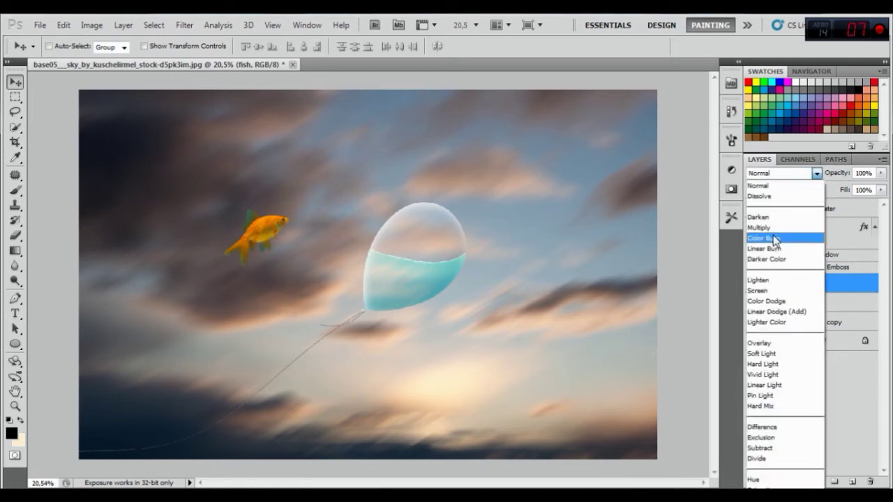
click(765, 343)
- Move the fish into the balloon's water and scale it proportionally to about 66%
mouse_move(257, 230)
mouse_down()
mouse_move(379, 252)
mouse_move(402, 269)
mouse_up()
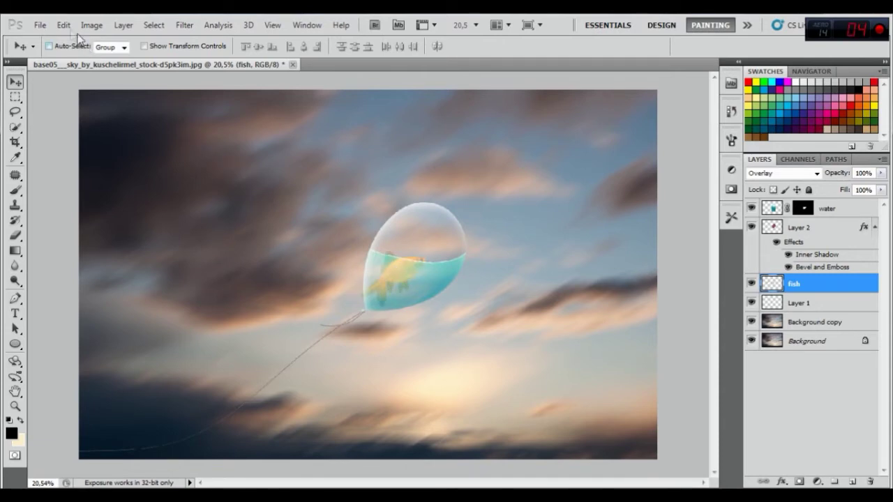
click(64, 24)
click(143, 263)
click(242, 46)
mouse_move(427, 250)
mouse_down()
mouse_move(392, 281)
mouse_move(397, 291)
mouse_up()
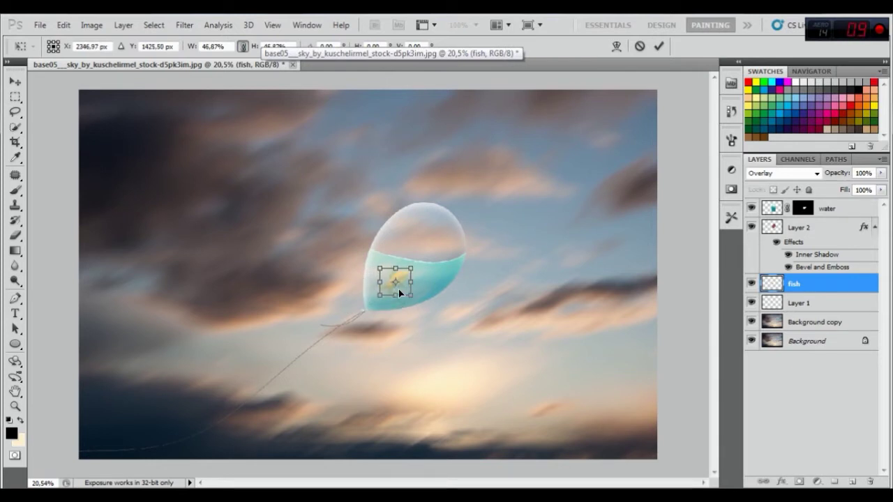
click(659, 46)
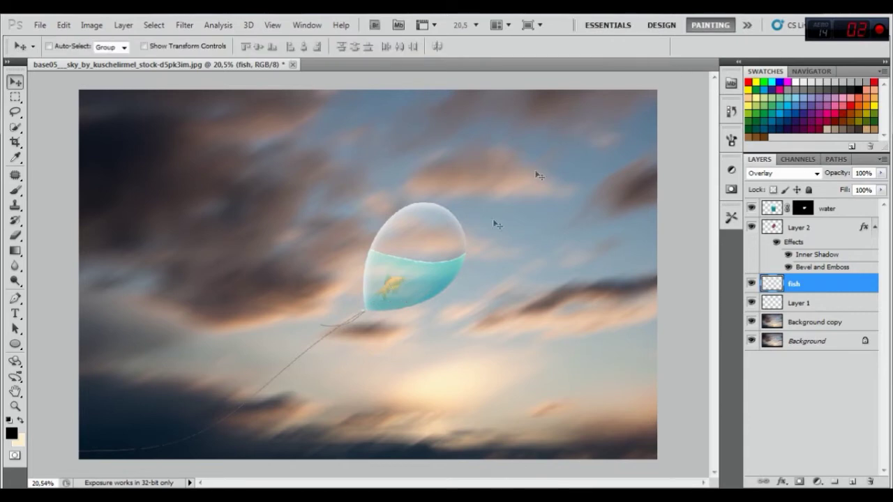
- Rotate the fish about 3 degrees with Free Transform and commit it
scroll(394, 307, up, 1)
scroll(394, 307, up, 6)
scroll(406, 305, up, 5)
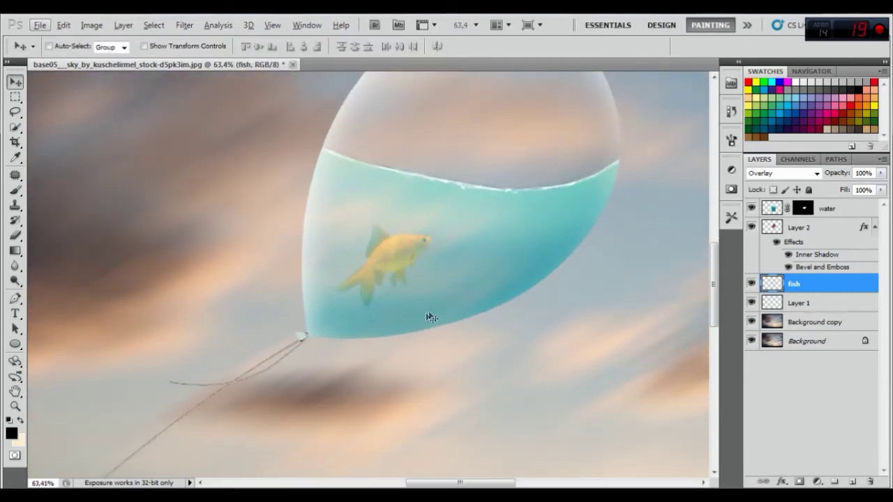
click(64, 25)
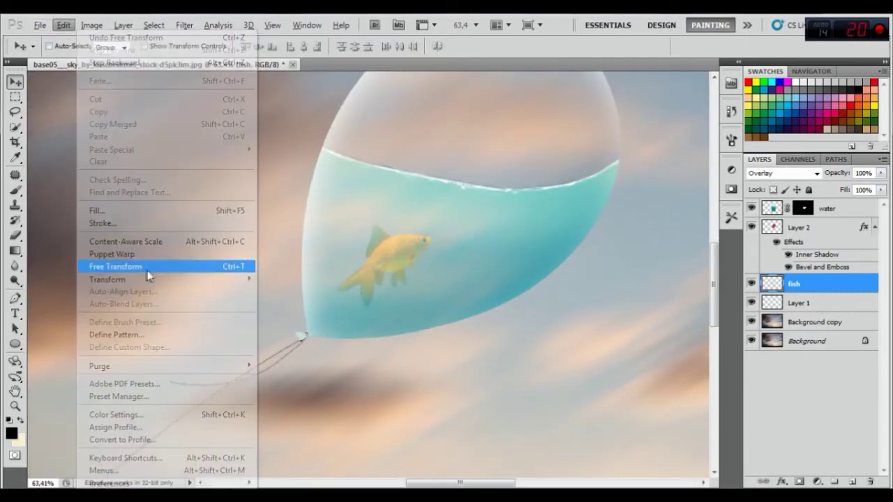
click(146, 266)
drag(469, 239, 417, 244)
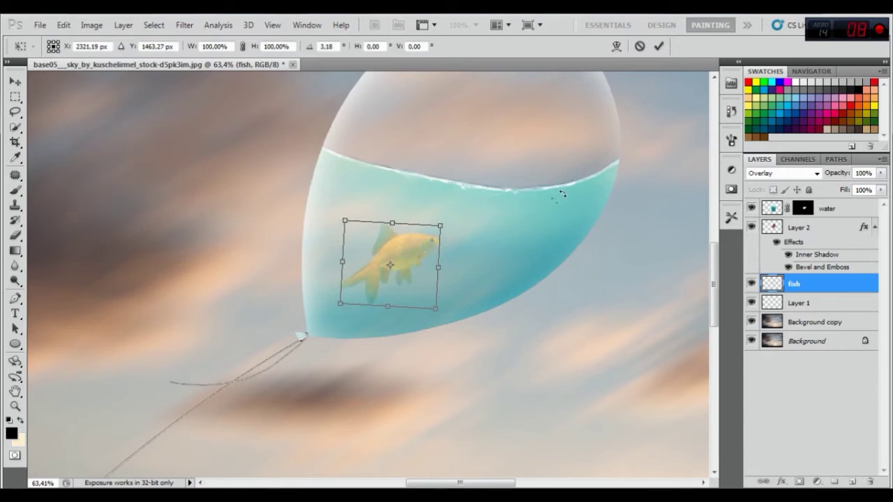
click(658, 46)
right_click(813, 281)
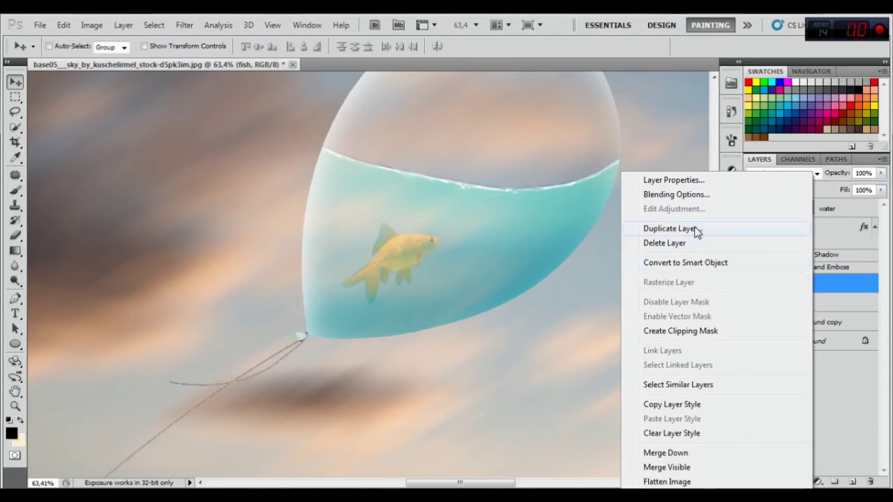
- Duplicate the fish layer and merge the copy back down into it
click(669, 228)
click(561, 160)
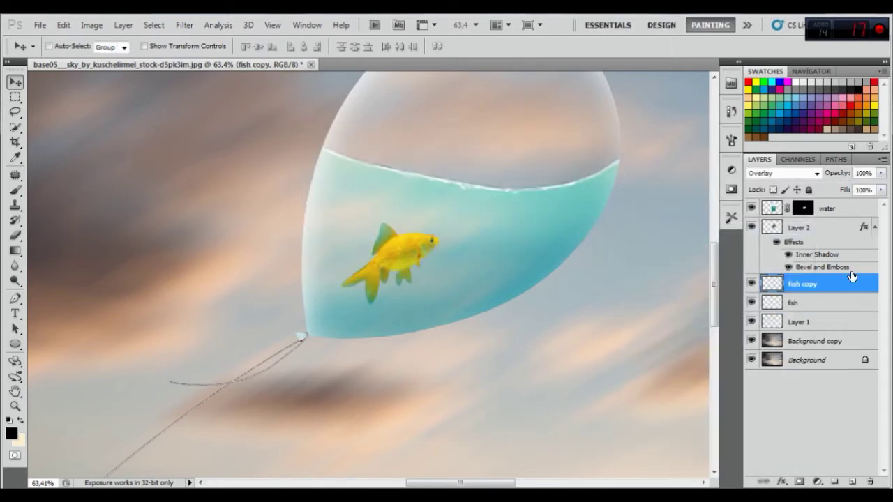
right_click(797, 284)
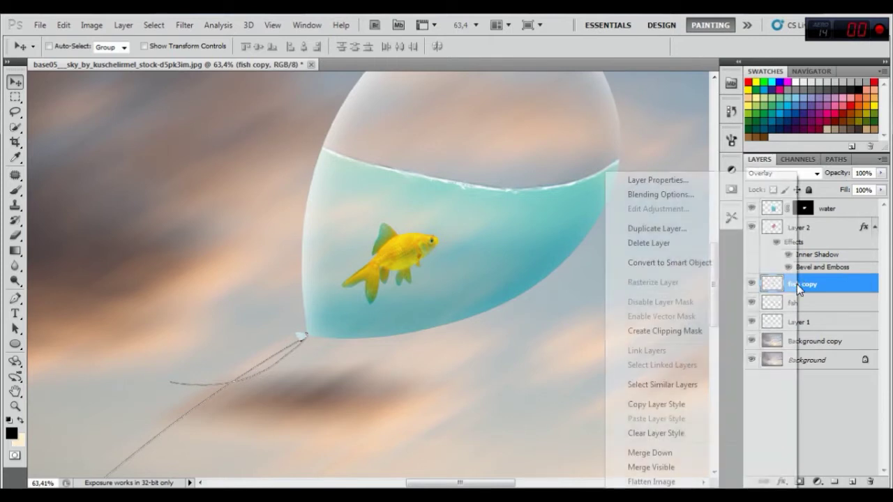
click(671, 453)
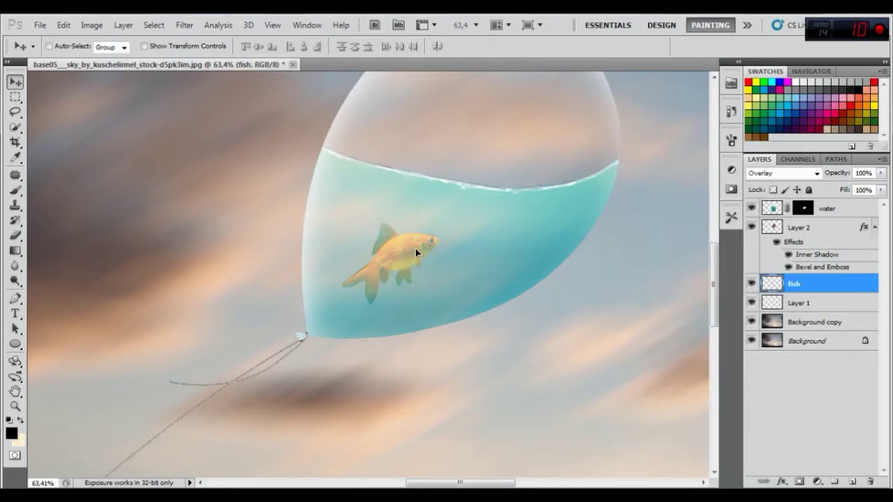
- Nudge the fish slightly right within the balloon's water
drag(413, 251, 422, 253)
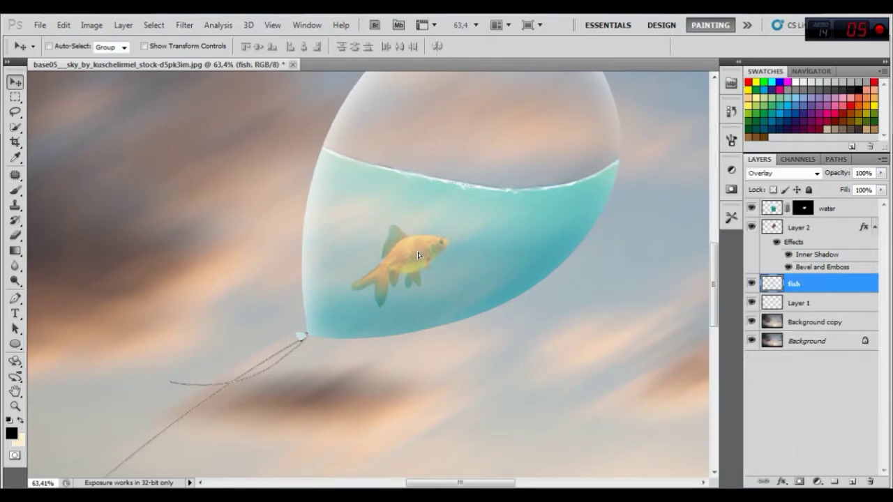
drag(418, 251, 415, 252)
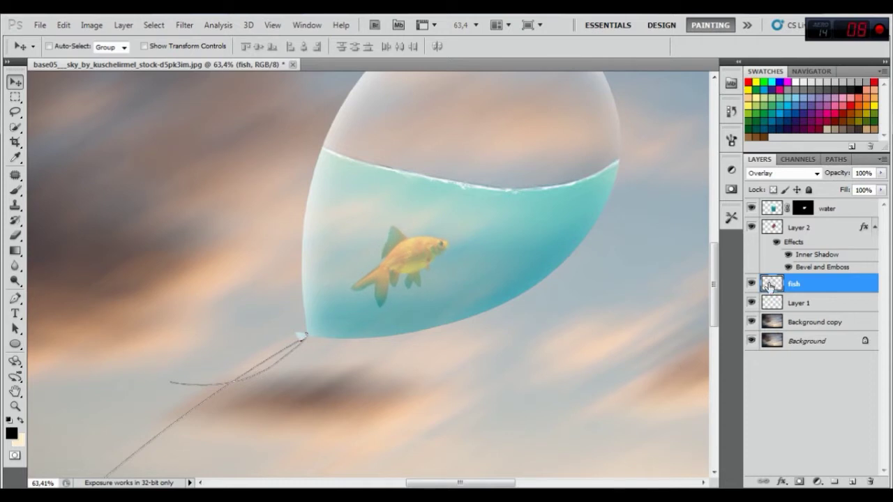
drag(15, 266, 52, 289)
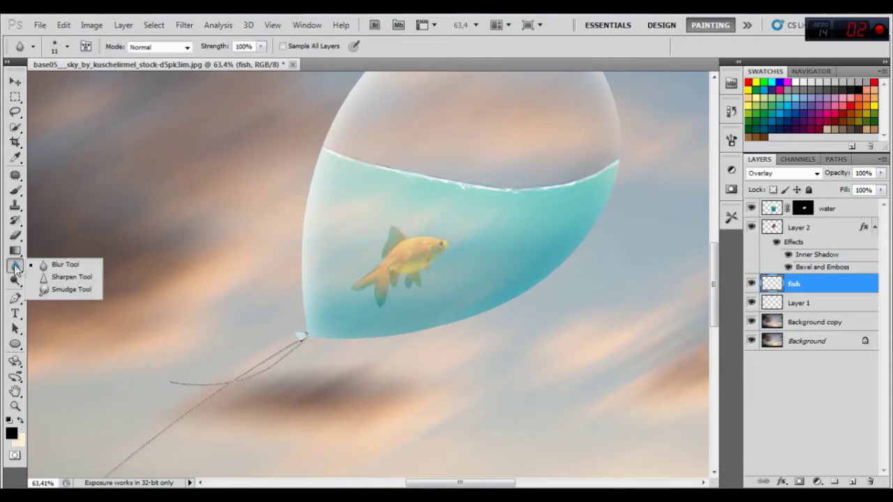
- Smudge the fish's tail into soft streaks with a 17 px brush
right_click(277, 287)
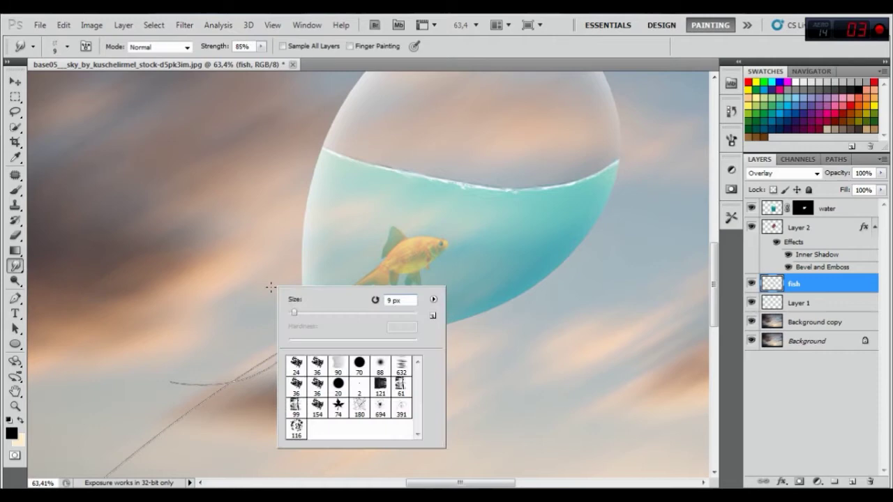
drag(297, 312, 299, 313)
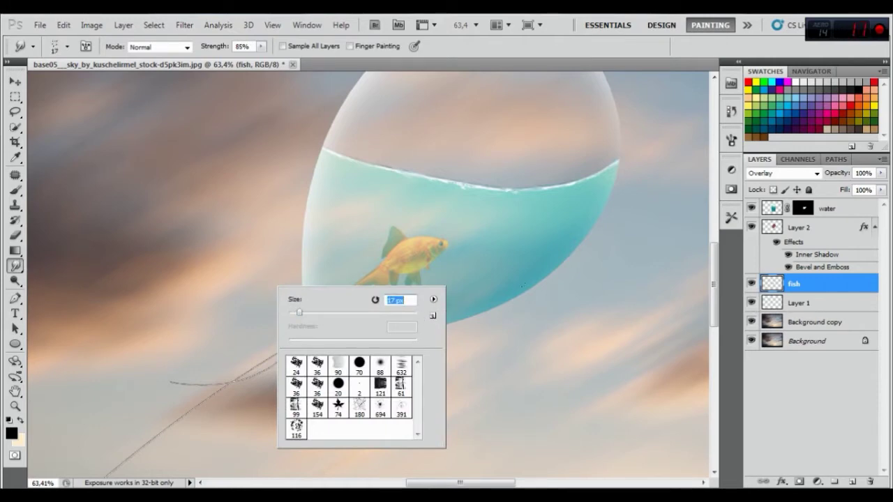
key(Return)
scroll(373, 291, up, 3)
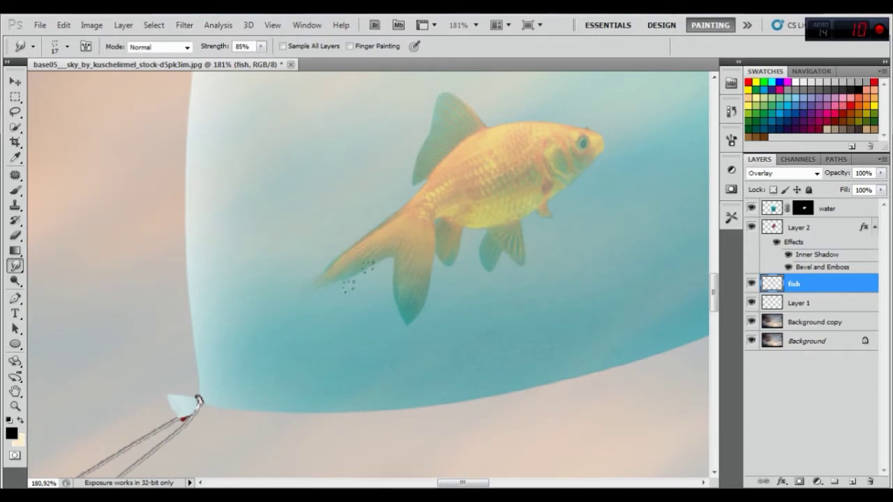
drag(294, 294, 337, 263)
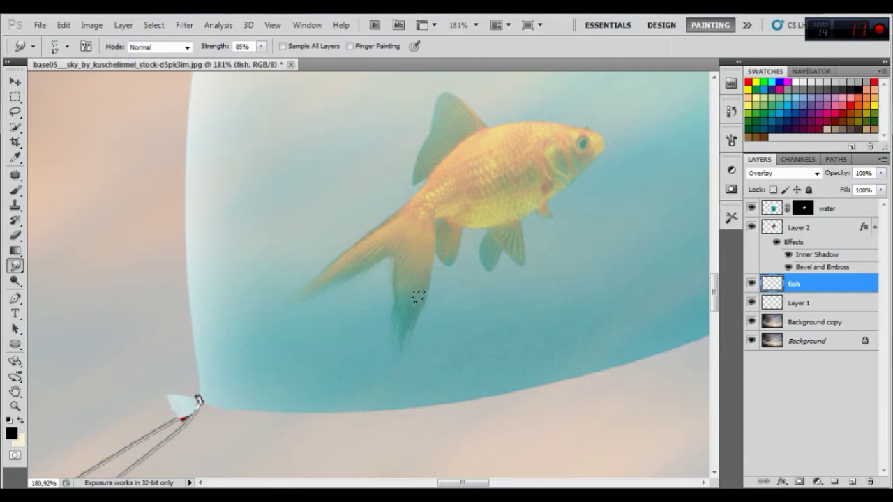
- Smudge the lower fin tip at 11 px and the top fin edge at 15 px
right_click(419, 297)
text(11)
key(Return)
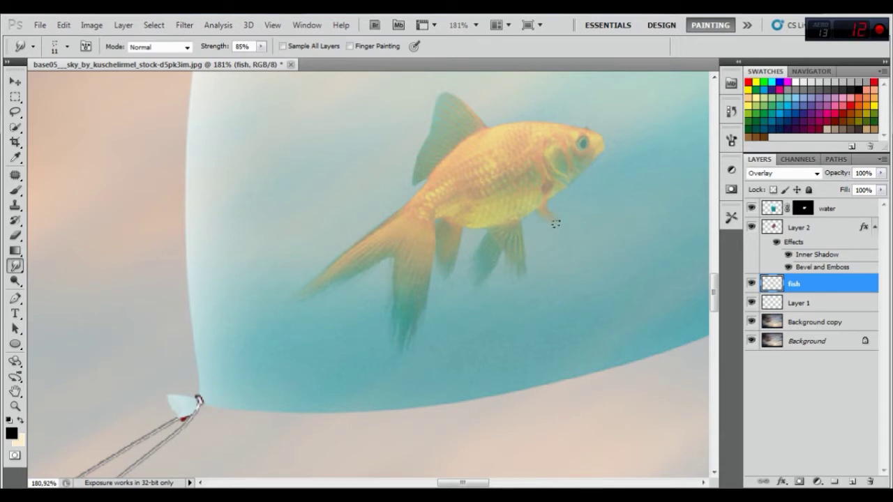
drag(443, 102, 441, 103)
right_click(460, 102)
drag(478, 131, 488, 132)
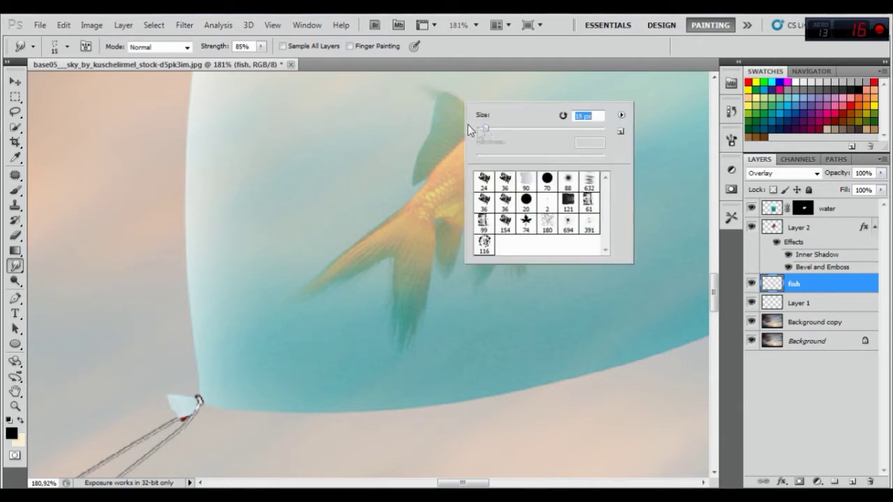
key(Return)
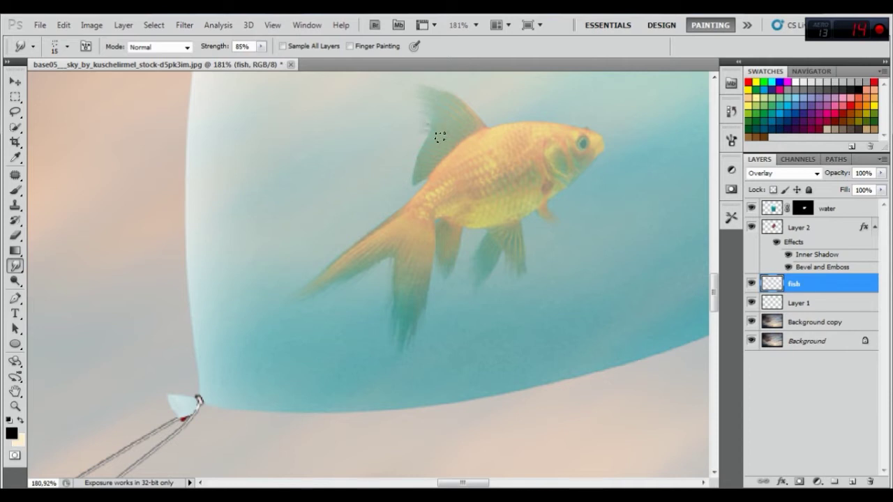
mouse_move(440, 136)
mouse_down()
mouse_move(429, 133)
mouse_move(435, 121)
mouse_move(402, 136)
mouse_move(406, 151)
mouse_up()
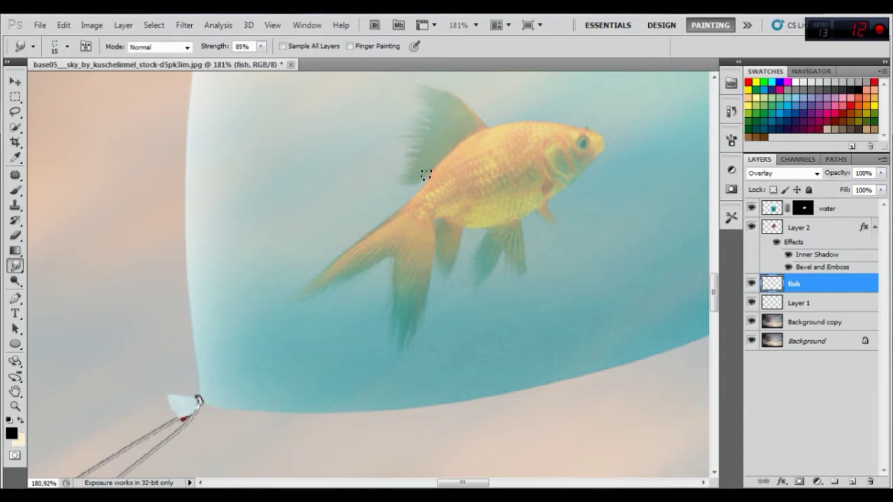
- With an 11 px brush, smudge the tail outward and down from the body
right_click(425, 175)
click(452, 196)
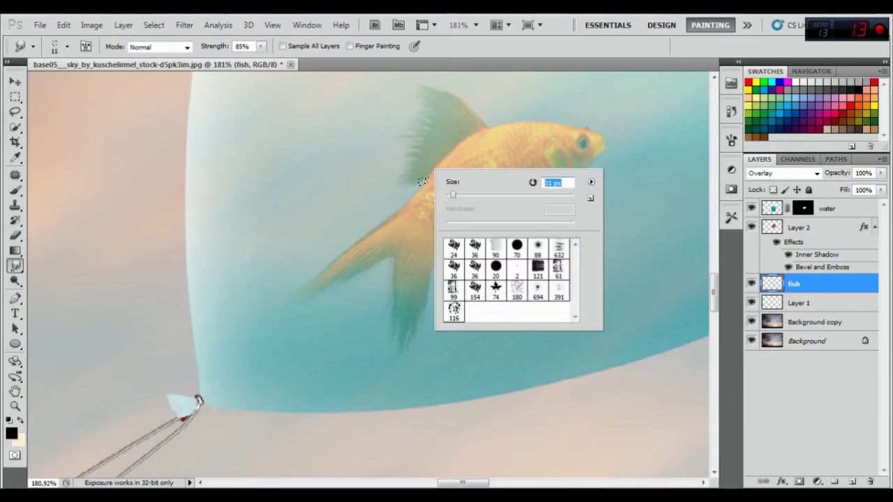
click(424, 175)
drag(414, 184, 268, 315)
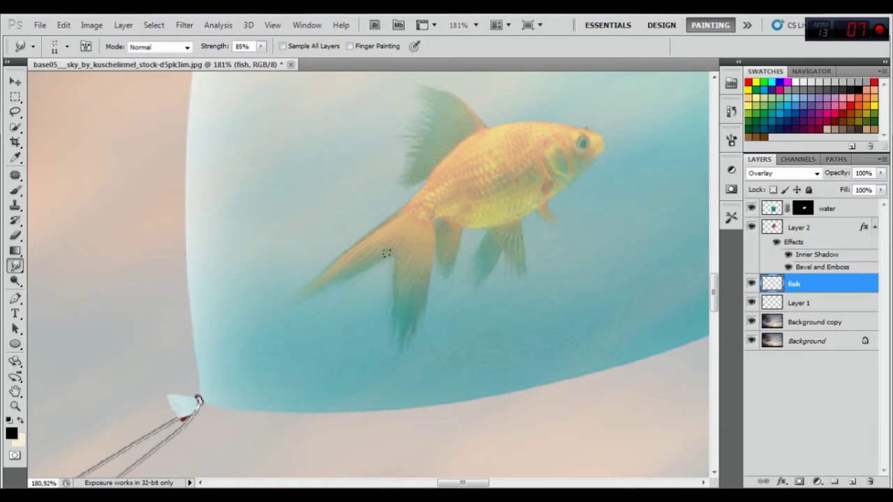
drag(357, 269, 358, 299)
- Smudge the lower fin edges upward, then zoom out to review the fish
drag(514, 253, 510, 247)
drag(501, 255, 517, 237)
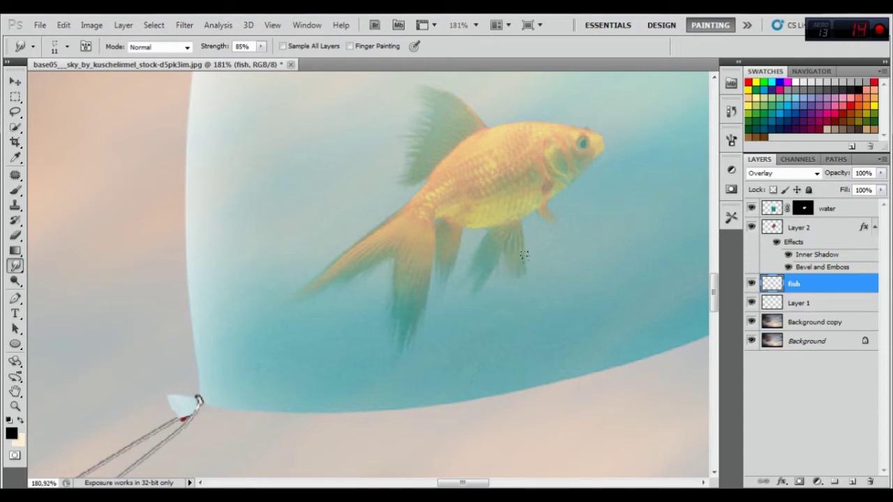
scroll(544, 196, down, 3)
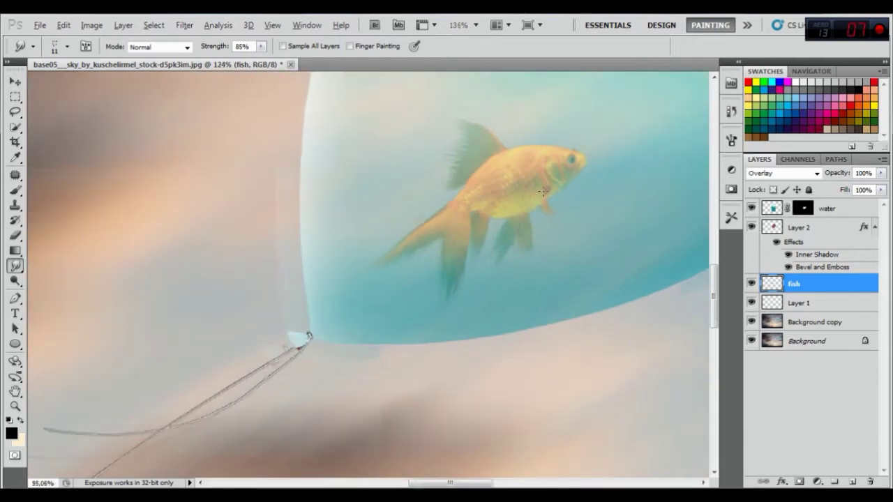
scroll(545, 196, down, 3)
scroll(542, 198, down, 3)
scroll(538, 201, down, 3)
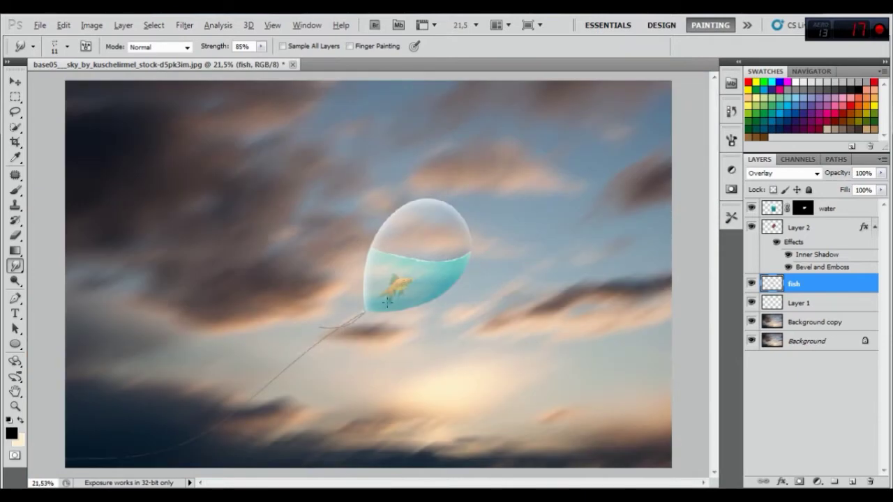
scroll(384, 304, down, 1)
scroll(392, 312, up, 2)
scroll(401, 316, down, 3)
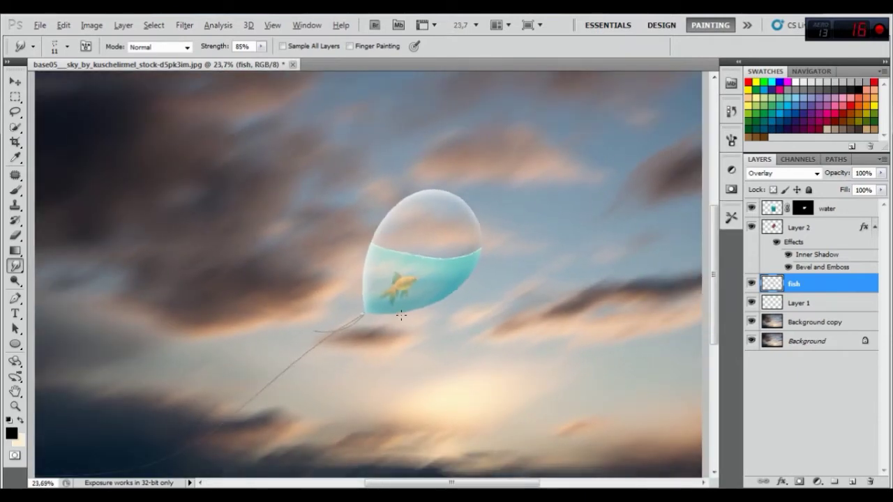
scroll(421, 272, up, 5)
scroll(421, 272, up, 2)
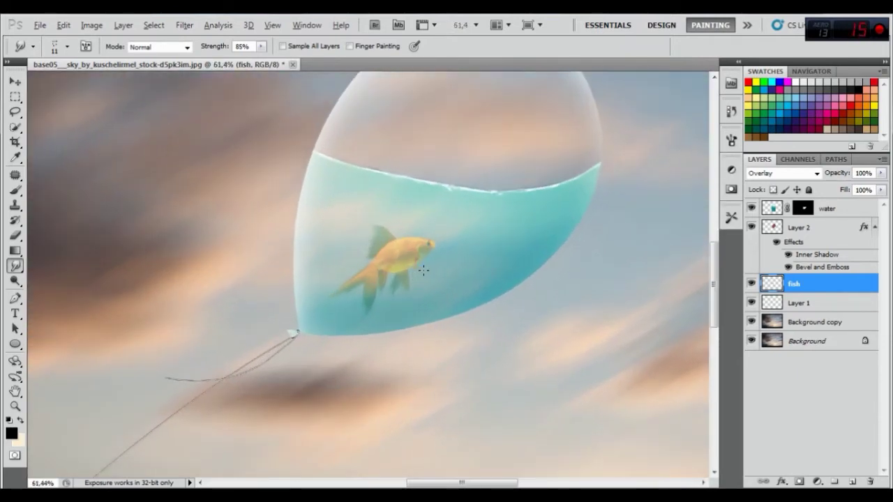
right_click(808, 281)
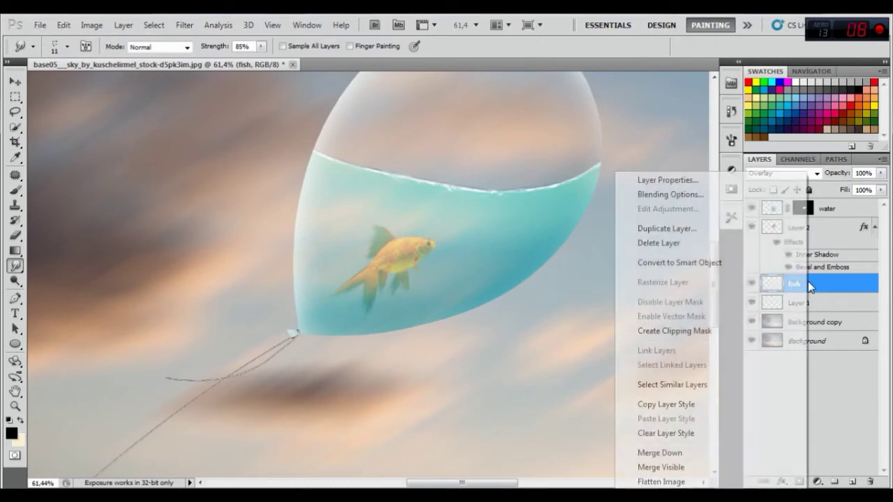
- Give the fish a light teal Screen inner shadow at 75% opacity, distance 5 px, size 7 px
click(678, 193)
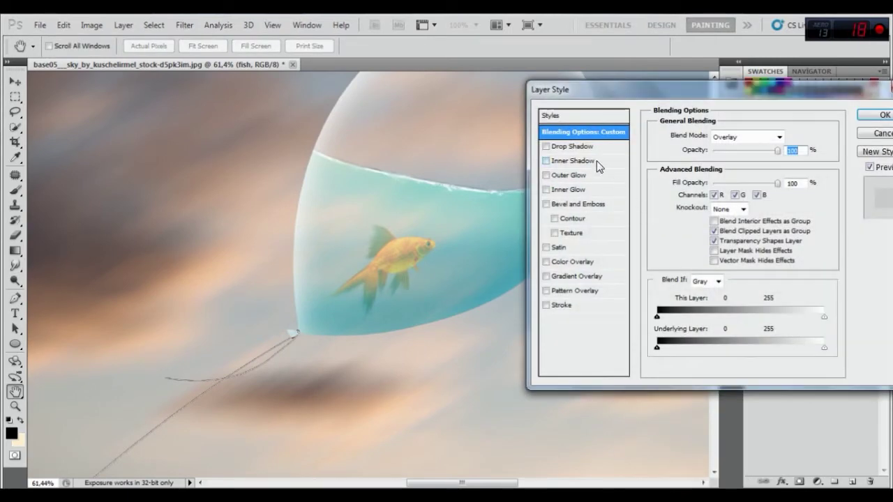
click(595, 160)
click(767, 137)
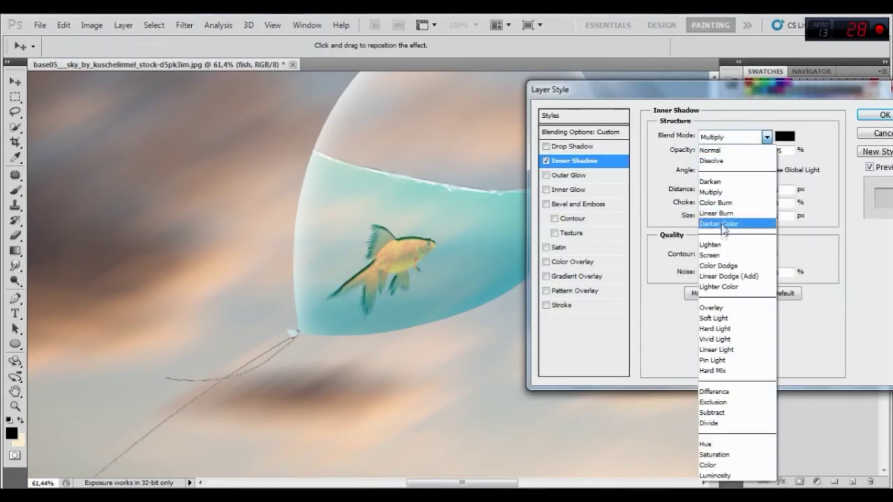
click(722, 252)
click(784, 136)
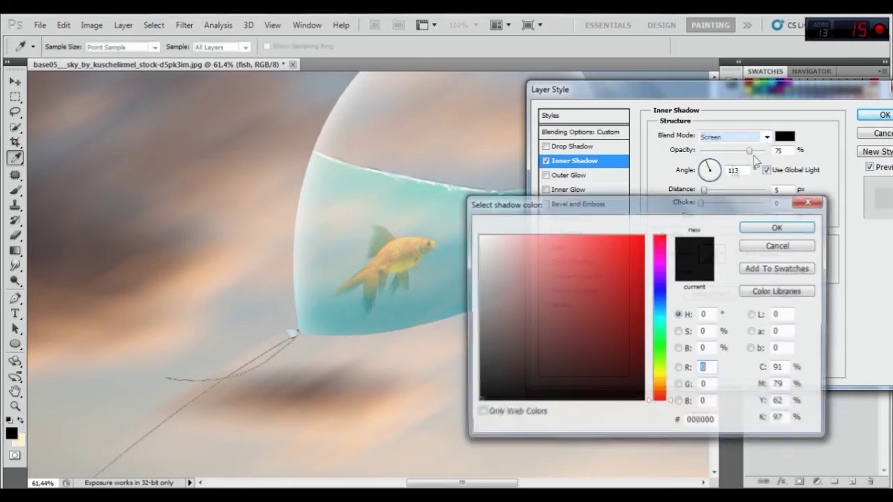
click(461, 209)
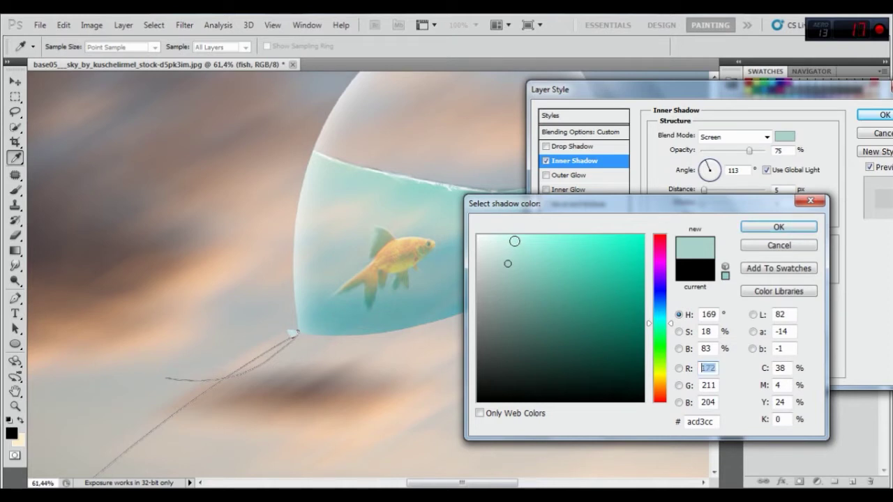
click(776, 227)
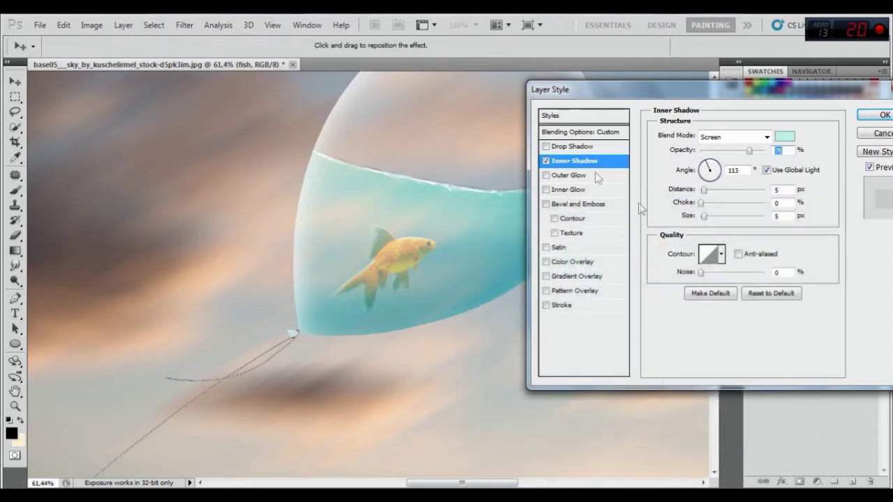
click(704, 217)
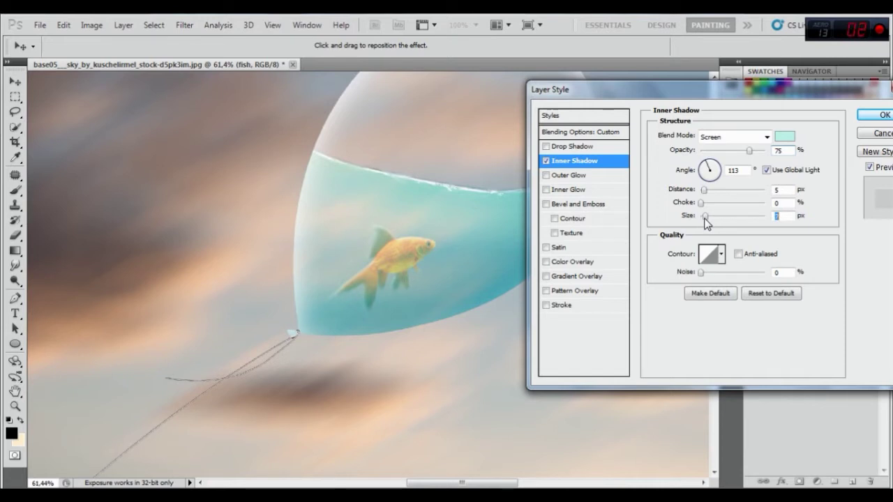
drag(703, 190, 708, 192)
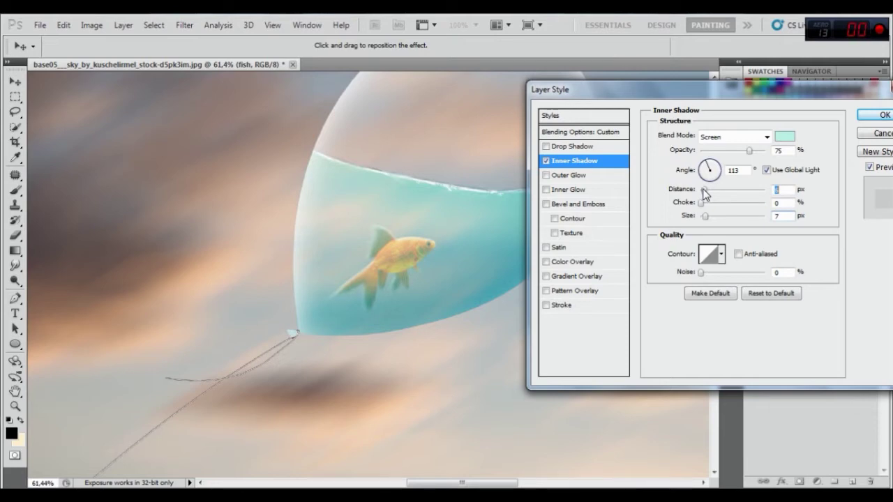
click(869, 168)
click(870, 168)
click(877, 115)
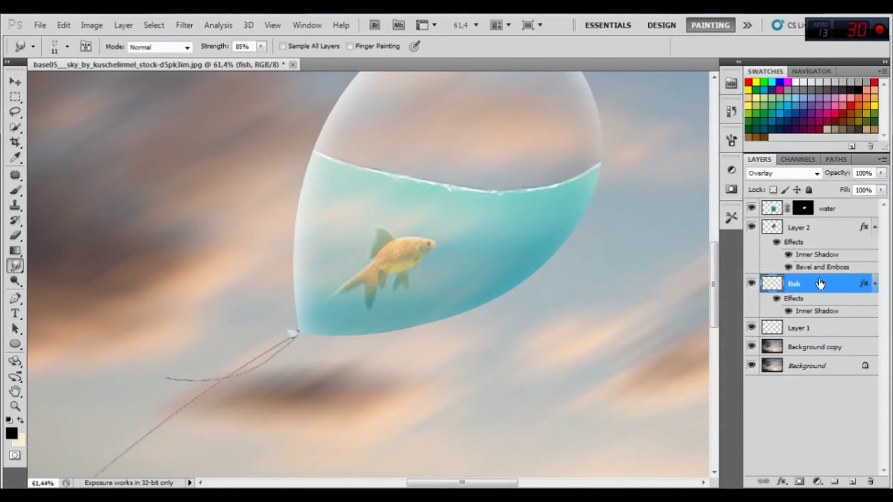
- Move the fish's Inner Shadow to its own layer with an inverted mask, revealing some on the fin
right_click(809, 311)
click(652, 453)
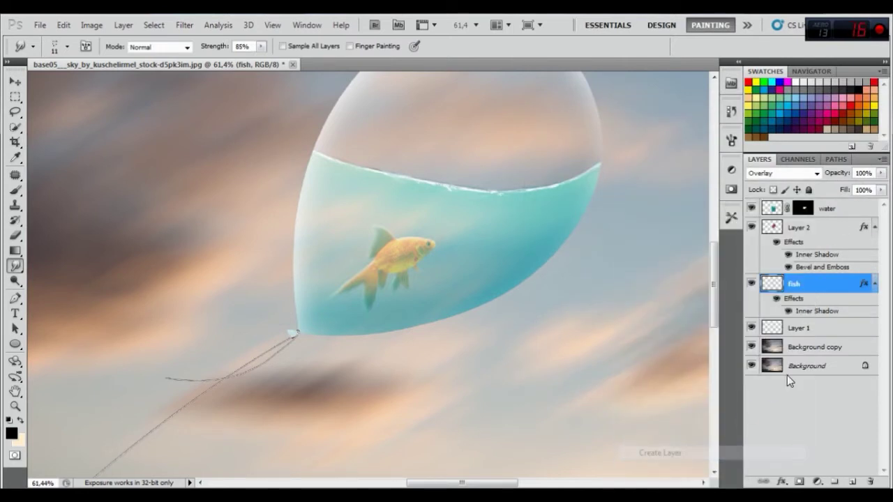
click(817, 288)
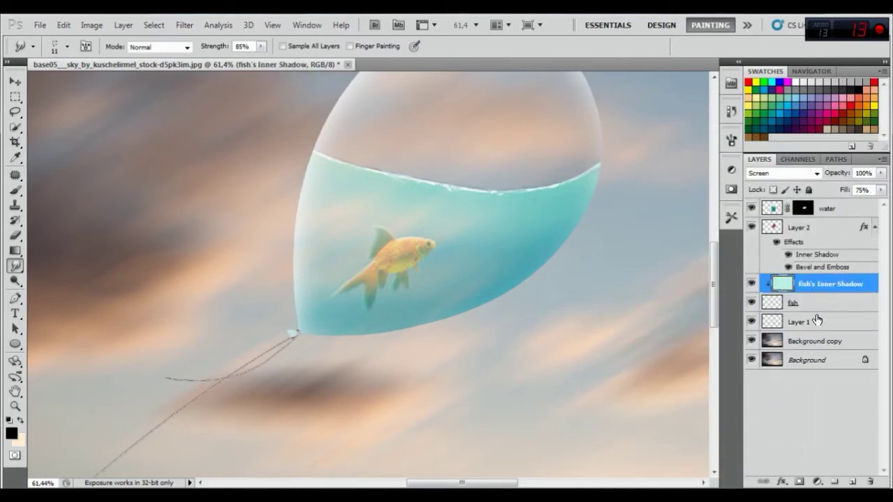
click(800, 482)
click(91, 24)
click(304, 199)
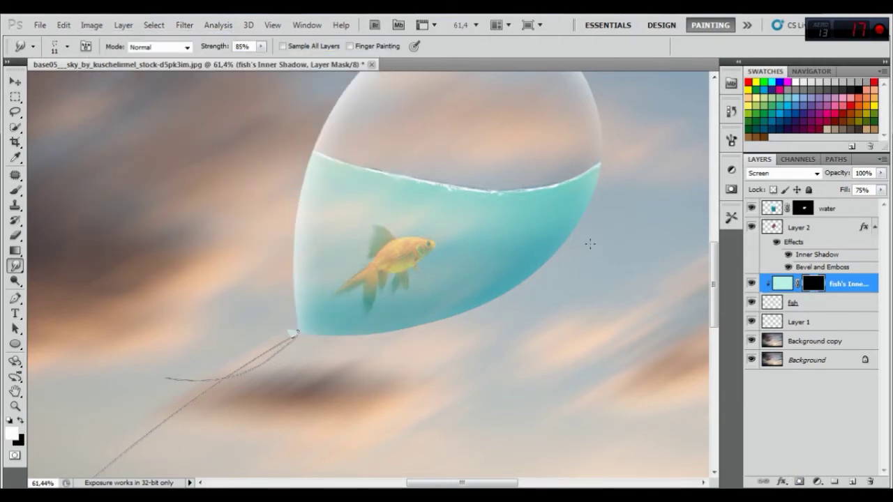
click(15, 190)
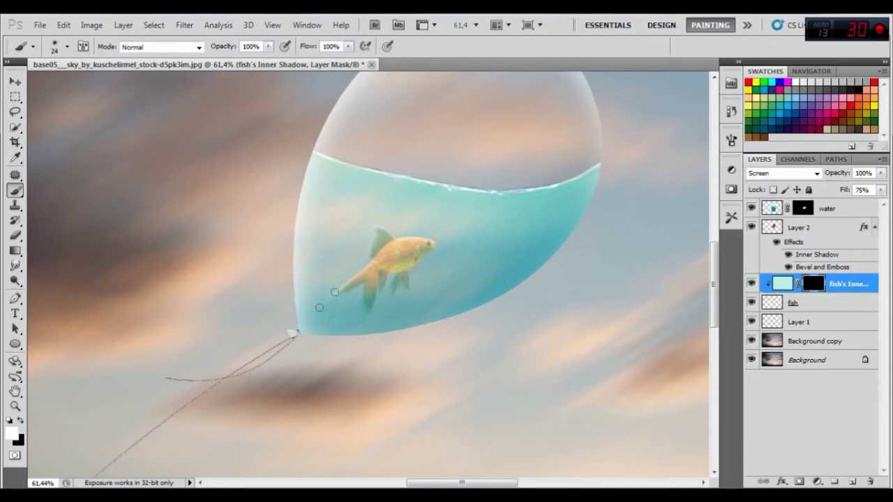
drag(357, 269, 386, 241)
- Add a new Layer 3 clipped to the inner shadow layer
click(851, 483)
right_click(811, 280)
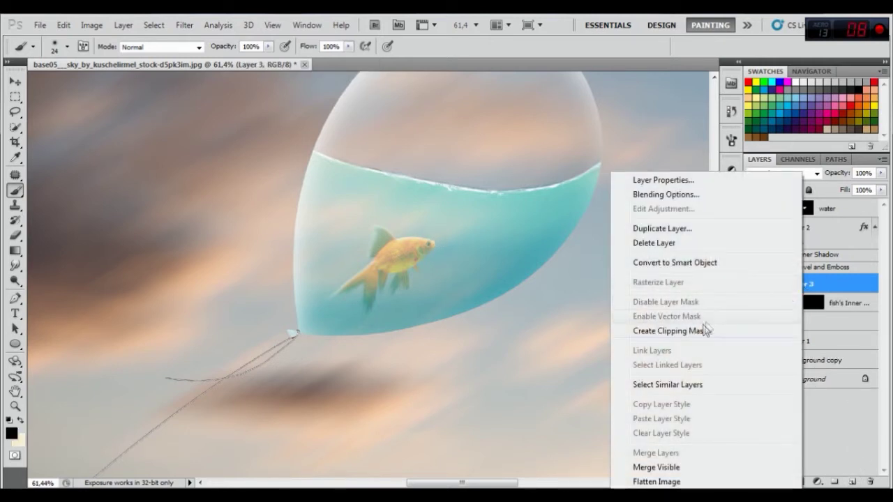
click(706, 331)
click(64, 26)
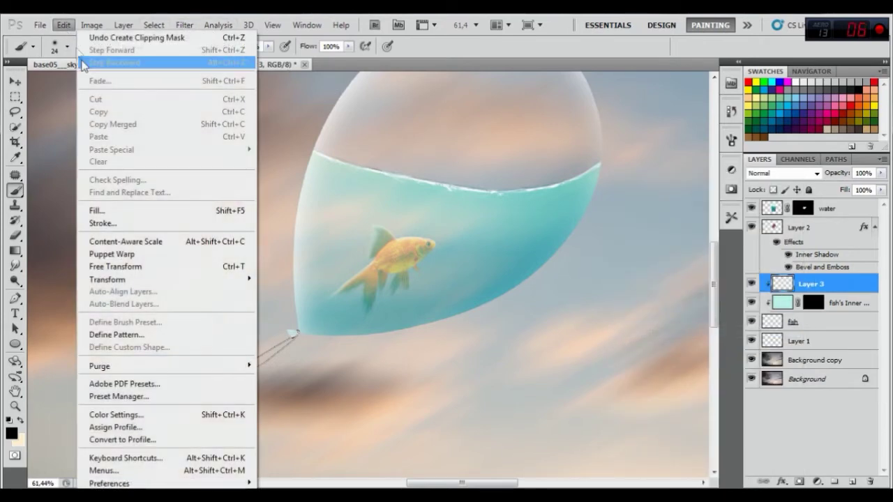
- Fill Layer 3 with 50% gray and set it to Soft Light blending
click(124, 210)
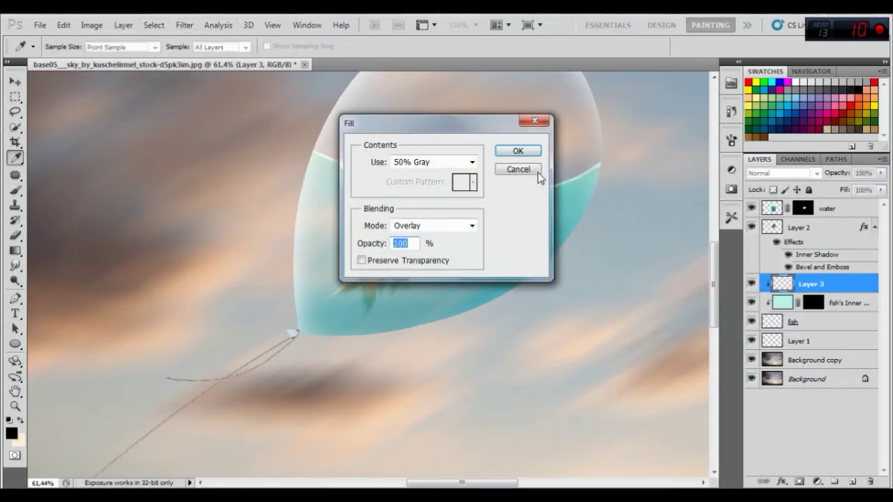
click(518, 151)
key(b)
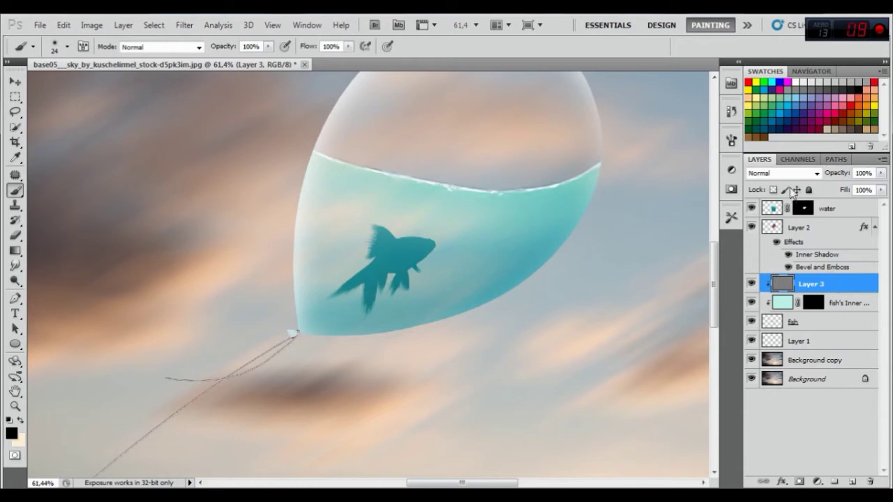
click(784, 173)
click(779, 353)
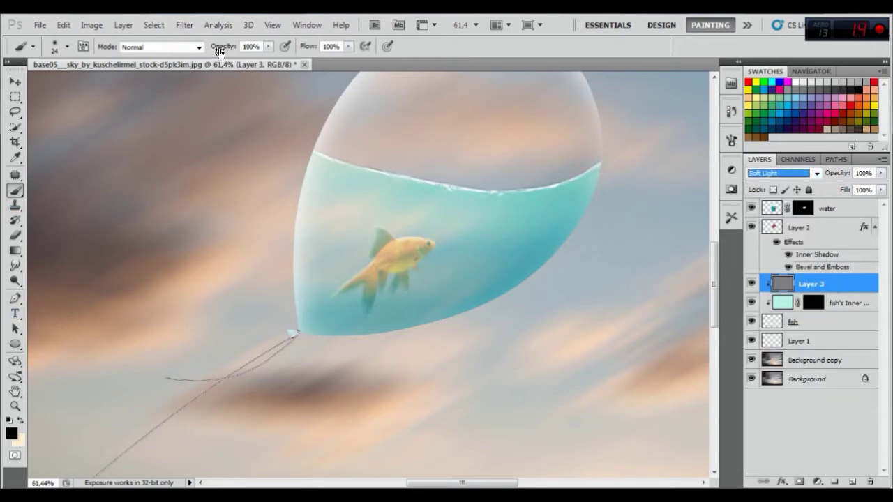
- Lower the brush to 40% opacity and 4% flow
drag(220, 51, 184, 47)
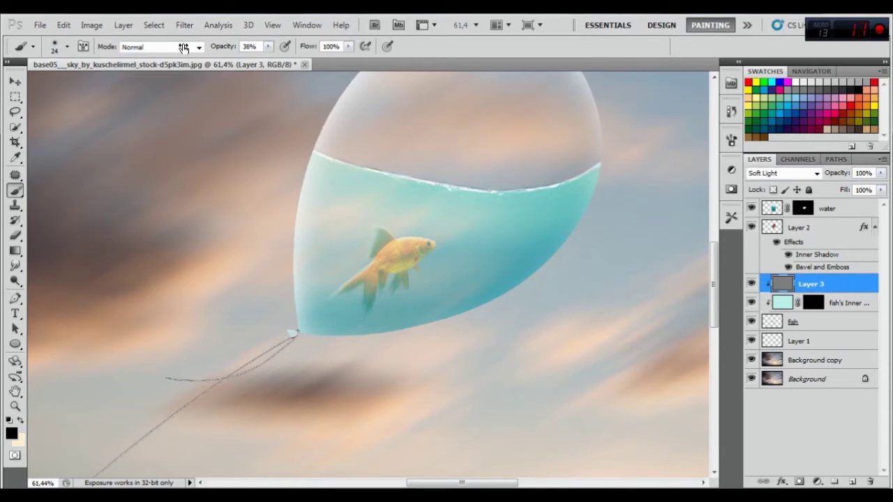
drag(307, 47, 256, 47)
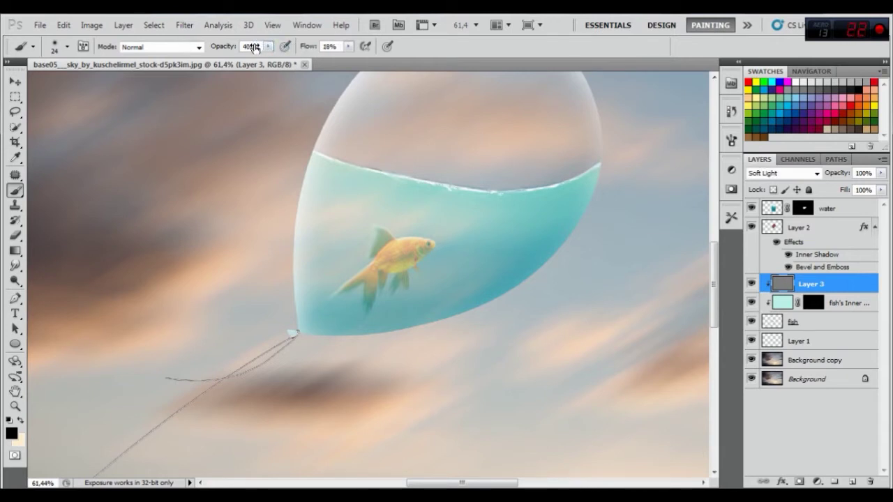
drag(247, 46, 246, 47)
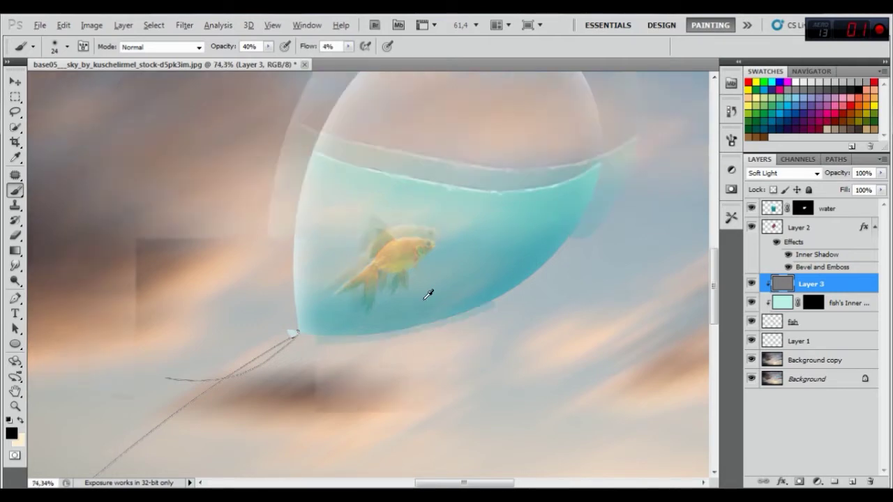
- Brighten the fish's body and head on the gray layer with 70 px, then 49 px brushes
scroll(425, 293, up, 1)
scroll(425, 293, up, 1)
right_click(417, 263)
click(486, 288)
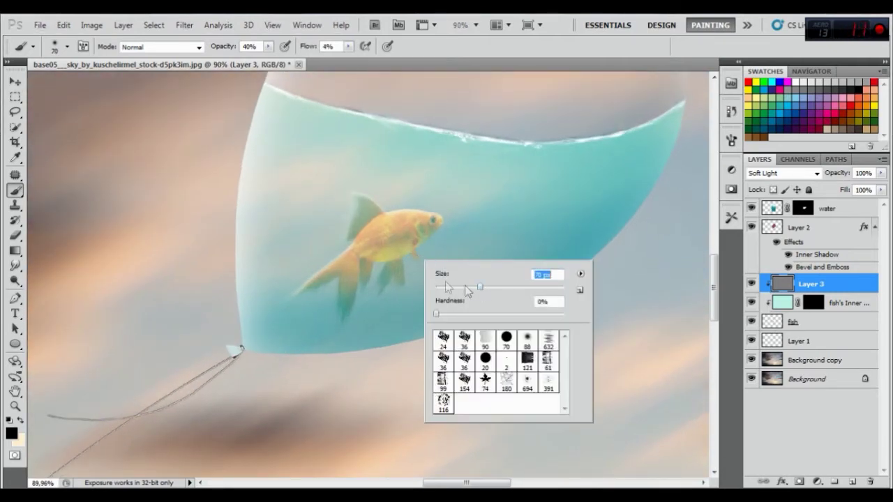
click(404, 248)
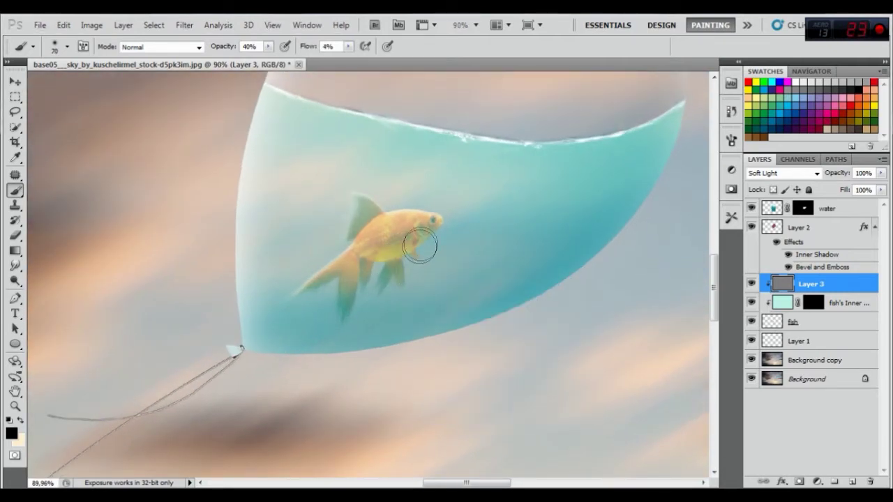
mouse_move(417, 249)
mouse_down()
mouse_move(362, 276)
mouse_move(412, 245)
mouse_move(391, 248)
mouse_move(419, 239)
mouse_move(388, 255)
mouse_move(348, 299)
mouse_move(349, 285)
mouse_move(316, 297)
mouse_move(352, 293)
mouse_up()
right_click(419, 281)
drag(468, 305, 457, 305)
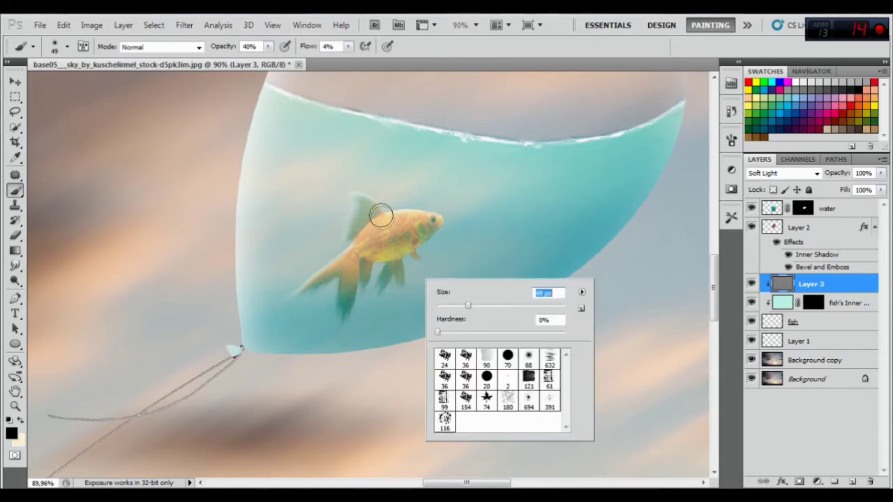
key(Return)
mouse_move(415, 279)
mouse_down()
mouse_move(389, 234)
mouse_move(359, 259)
mouse_move(436, 229)
mouse_up()
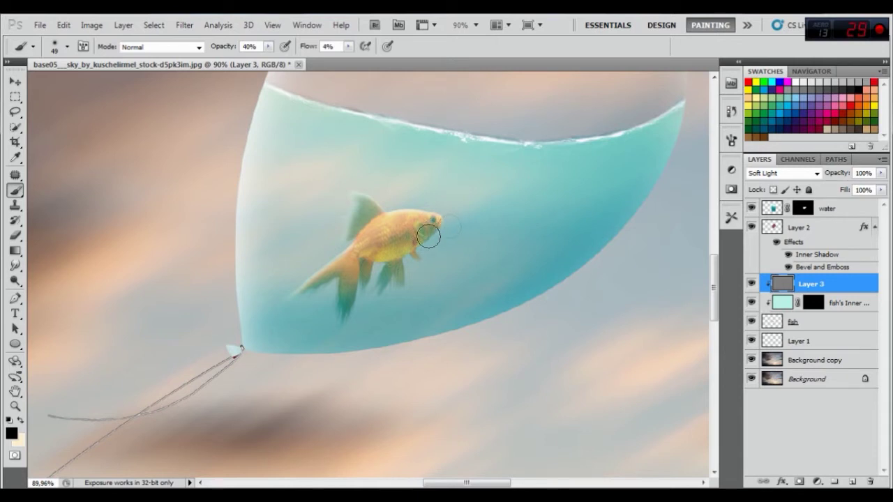
- Deepen the upper body and darken the tail and lower fin with 8 px and 29 px brushes
scroll(437, 229, up, 4)
right_click(443, 225)
drag(467, 251, 463, 251)
key(Return)
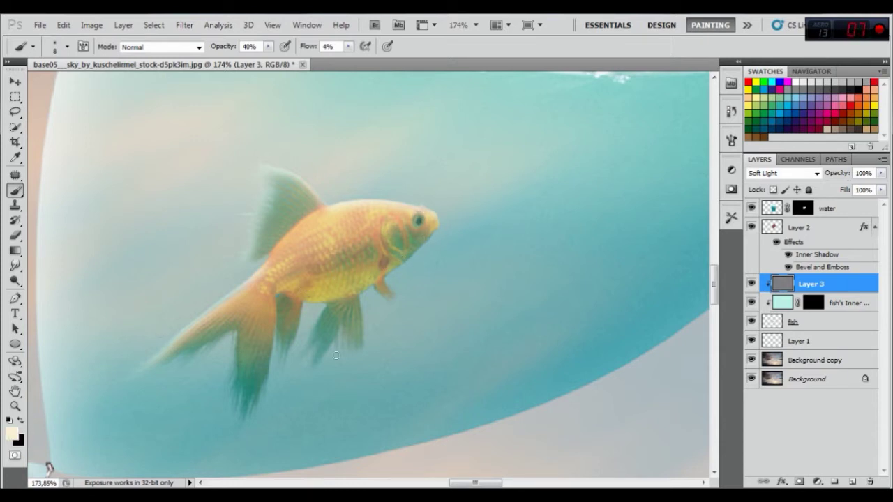
right_click(349, 325)
drag(384, 350, 389, 349)
key(Return)
mouse_move(334, 226)
mouse_down()
mouse_move(353, 205)
mouse_move(237, 300)
mouse_move(269, 267)
mouse_move(365, 229)
mouse_move(332, 204)
mouse_up()
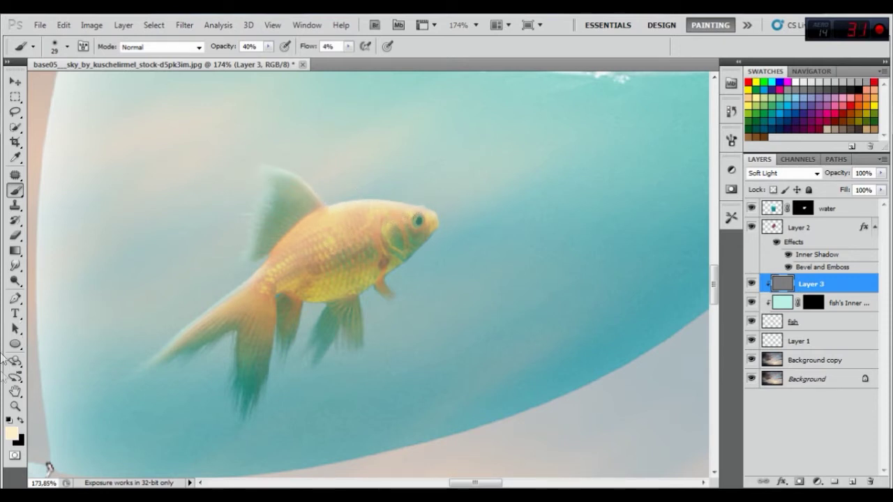
drag(265, 297, 241, 362)
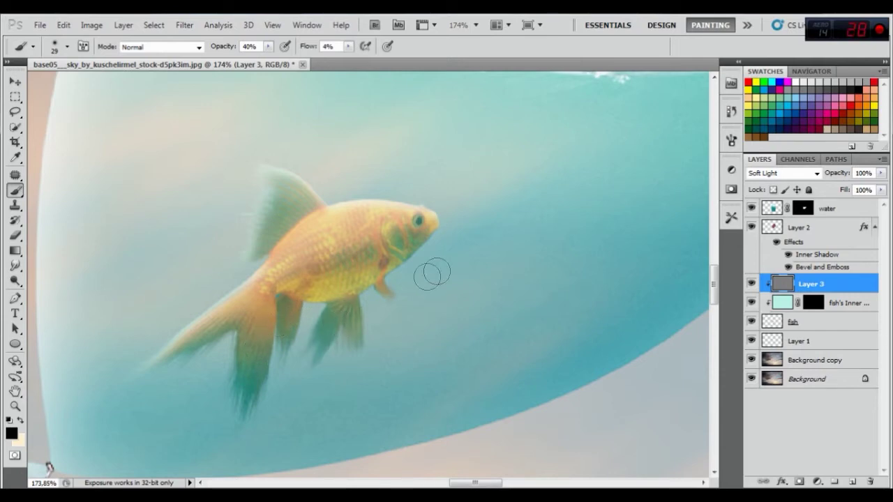
scroll(422, 235, down, 5)
scroll(422, 244, down, 4)
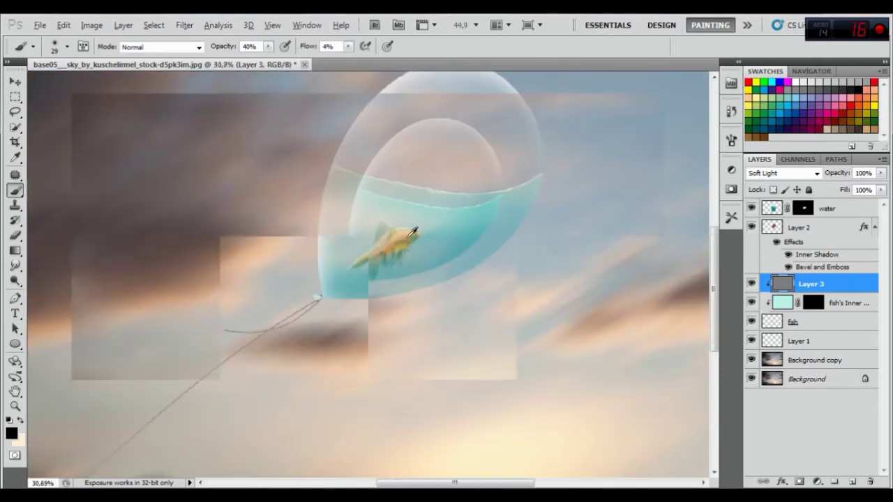
- Zoom out to about 20% to see the whole canvas, picking light beige as the foreground colour
scroll(422, 254, down, 2)
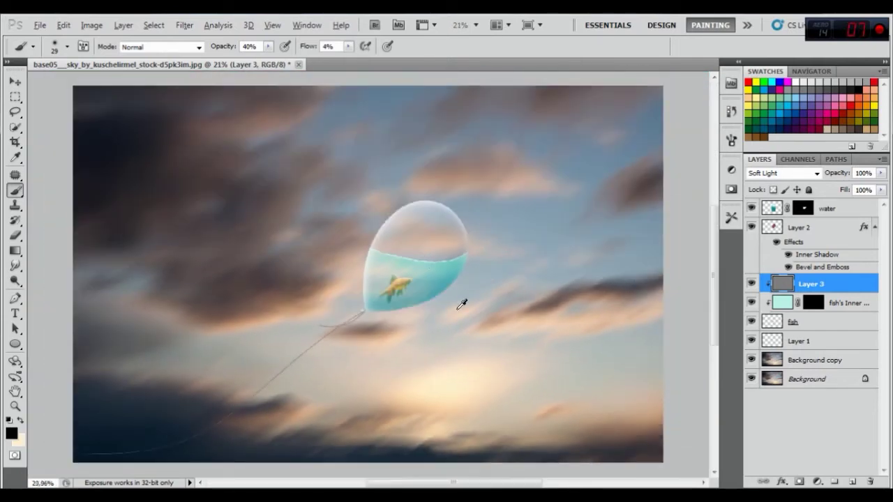
scroll(462, 303, up, 2)
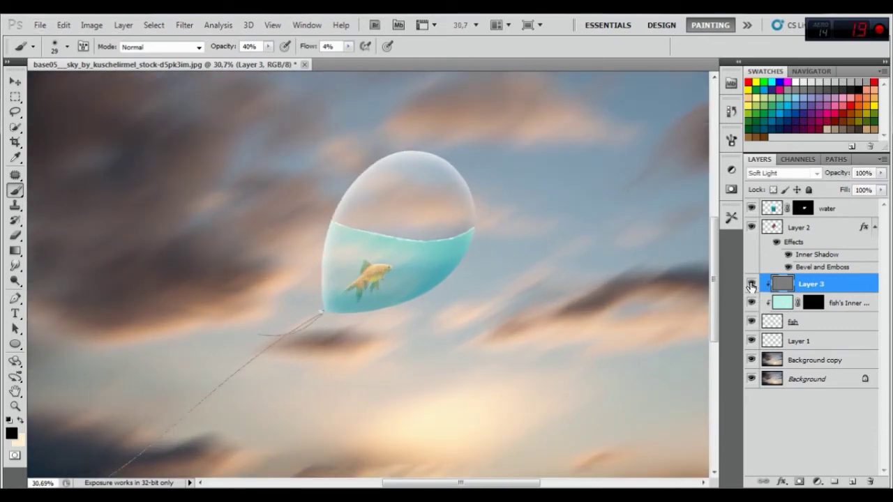
scroll(349, 277, up, 2)
scroll(399, 275, up, 2)
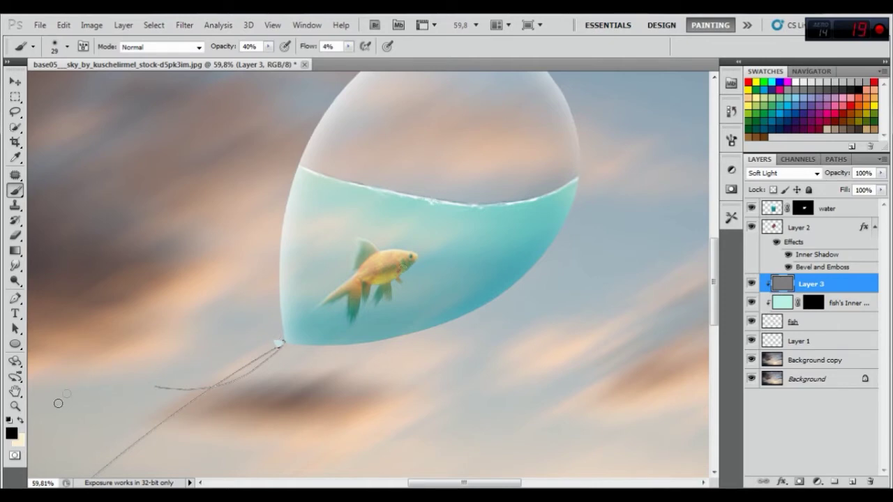
click(19, 421)
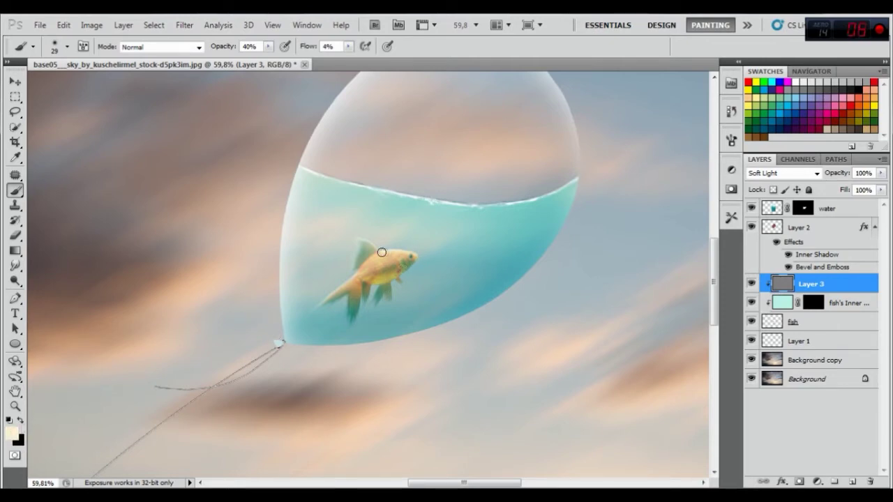
scroll(385, 287, down, 2)
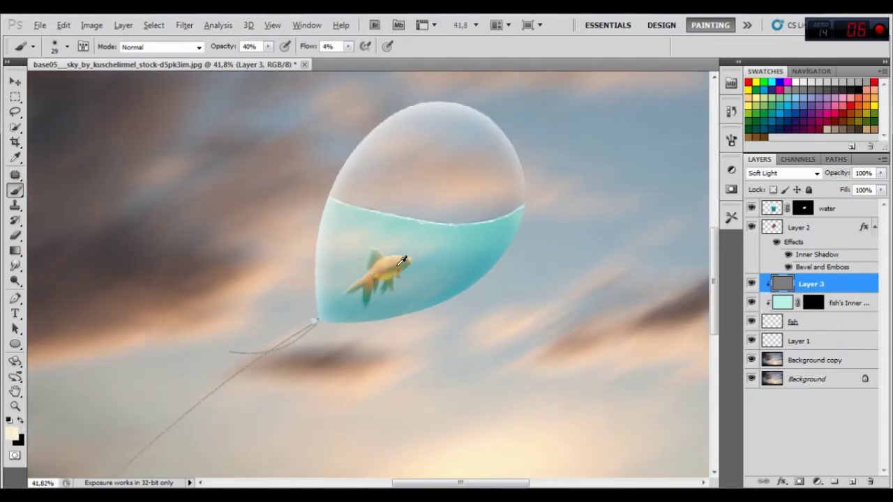
scroll(394, 275, down, 1)
scroll(402, 261, down, 1)
scroll(403, 289, up, 1)
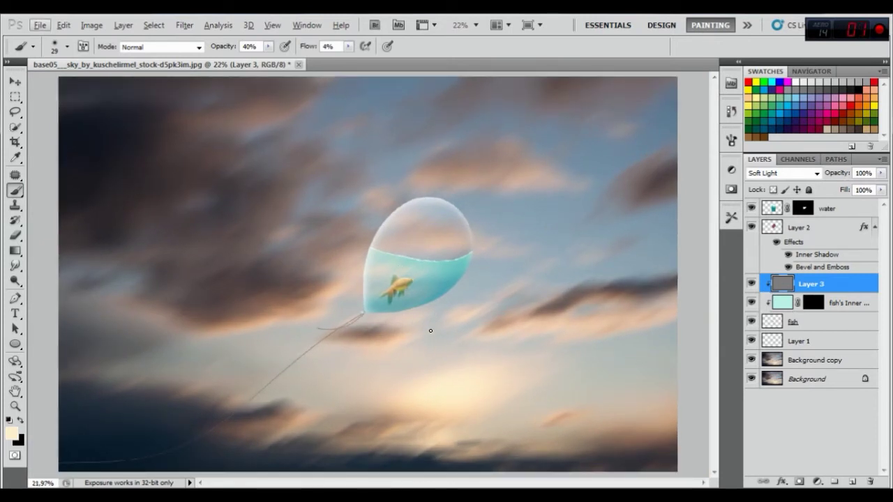
scroll(430, 319, down, 1)
scroll(424, 316, up, 1)
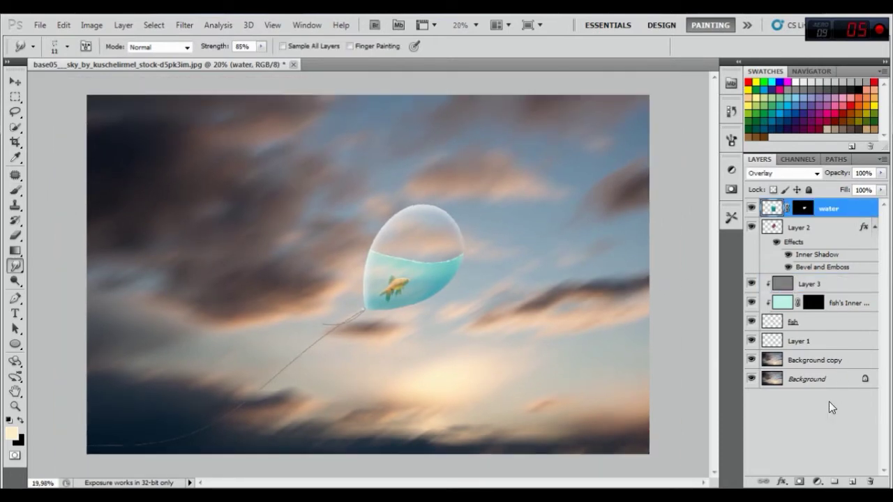
- Add a b402a5 Solid Color fill layer in Difference mode at 25% opacity
click(817, 480)
click(785, 204)
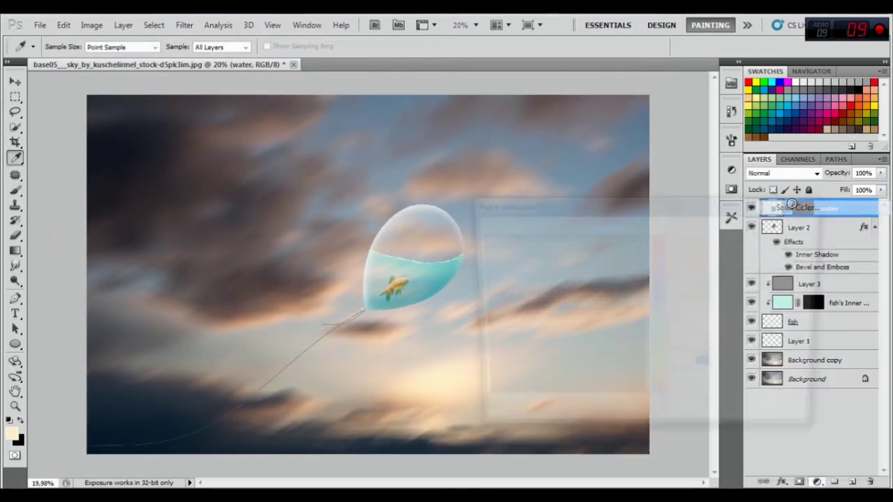
double_click(698, 421)
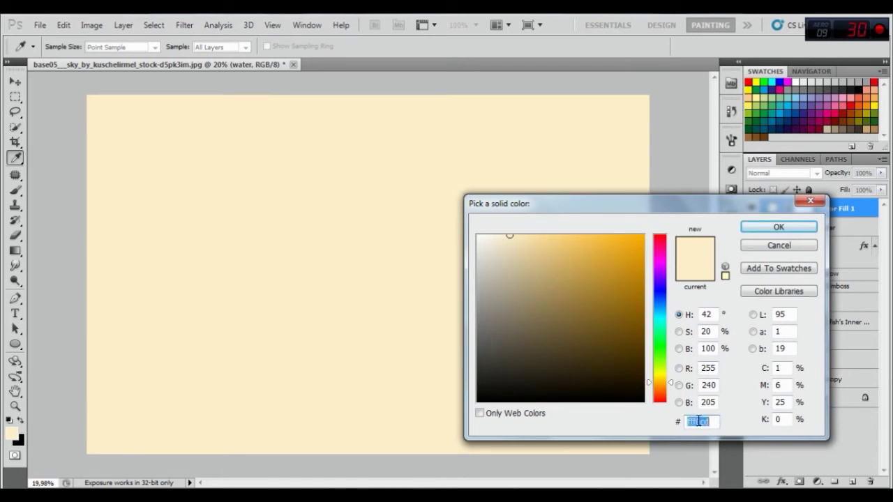
text(b40)
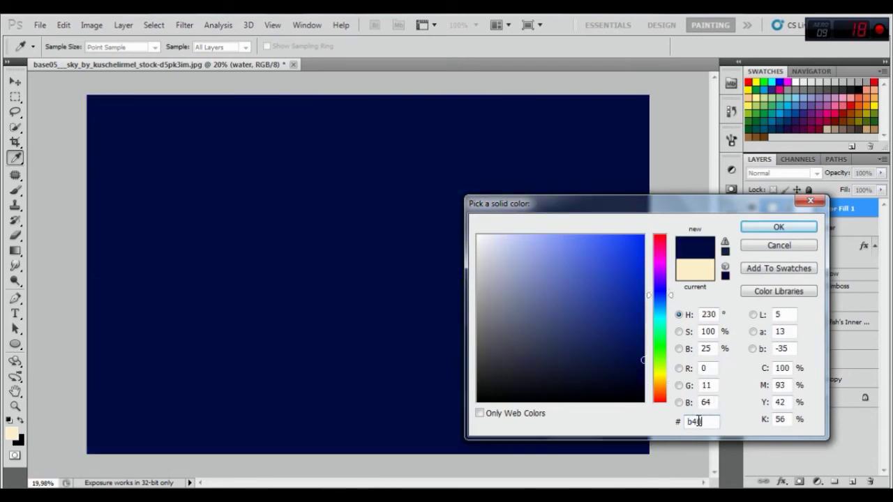
text(b402a5)
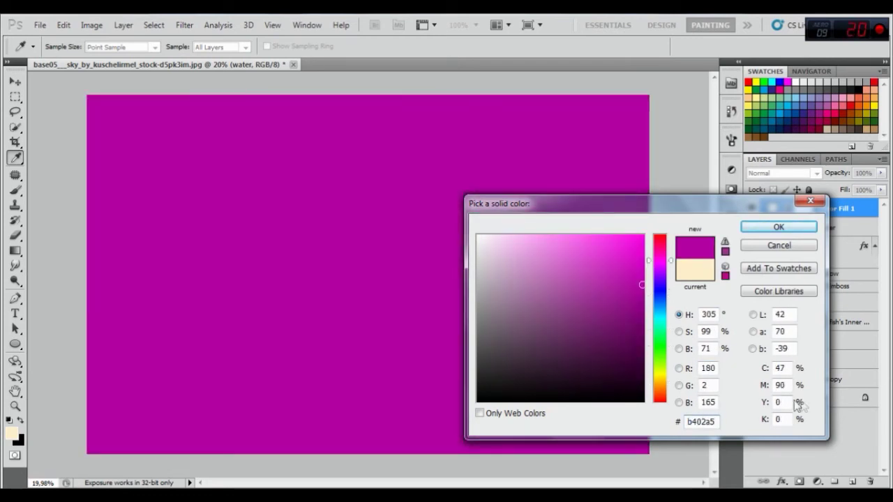
click(778, 227)
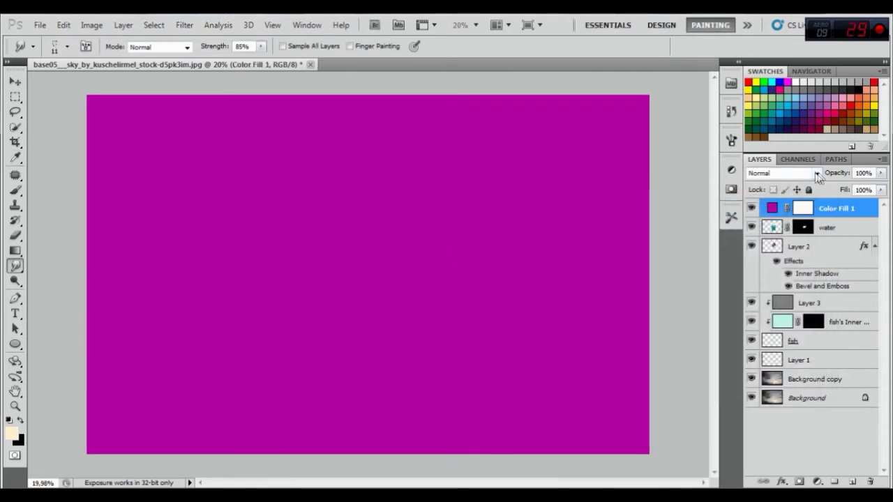
click(817, 172)
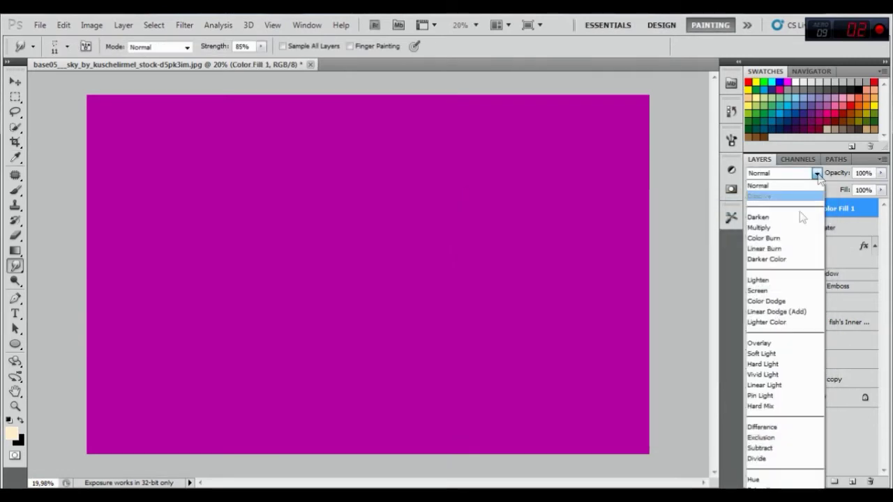
click(767, 426)
drag(837, 173, 788, 173)
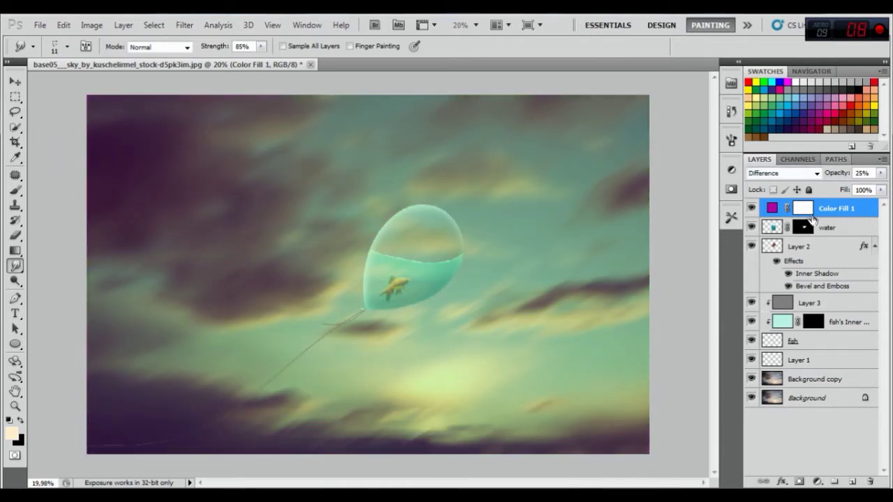
click(817, 482)
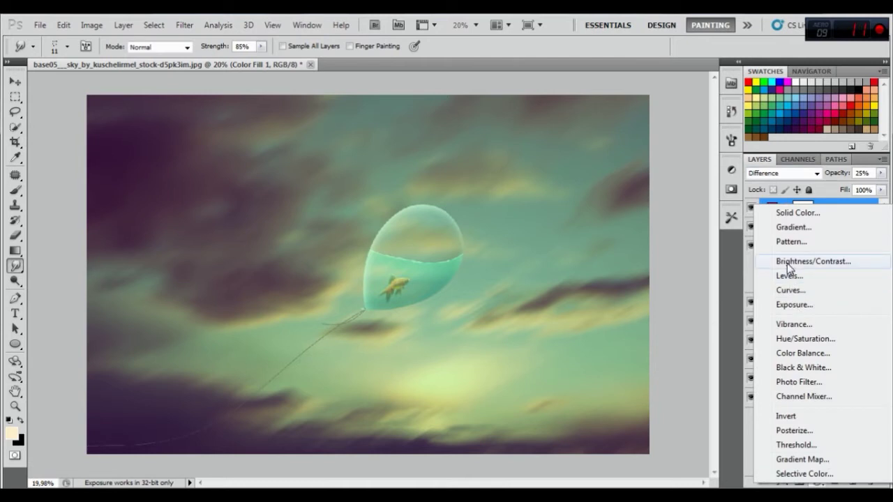
- Add a Curves 1 layer lowering the RGB midpoint to about Input 126 / Output 99, toggling it to compare
click(786, 289)
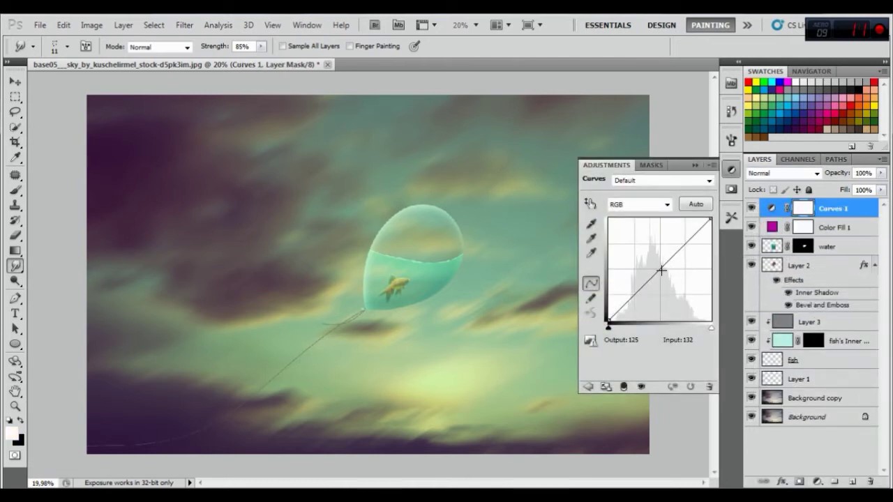
drag(660, 270, 660, 281)
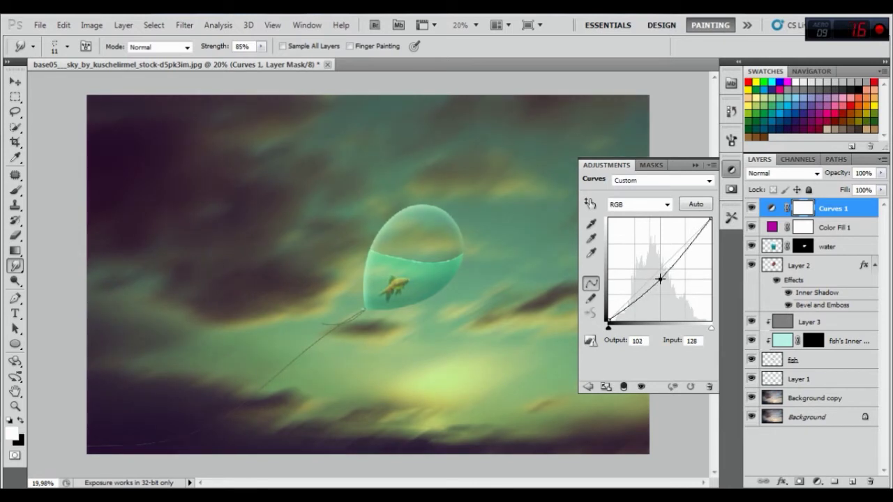
drag(660, 281, 659, 279)
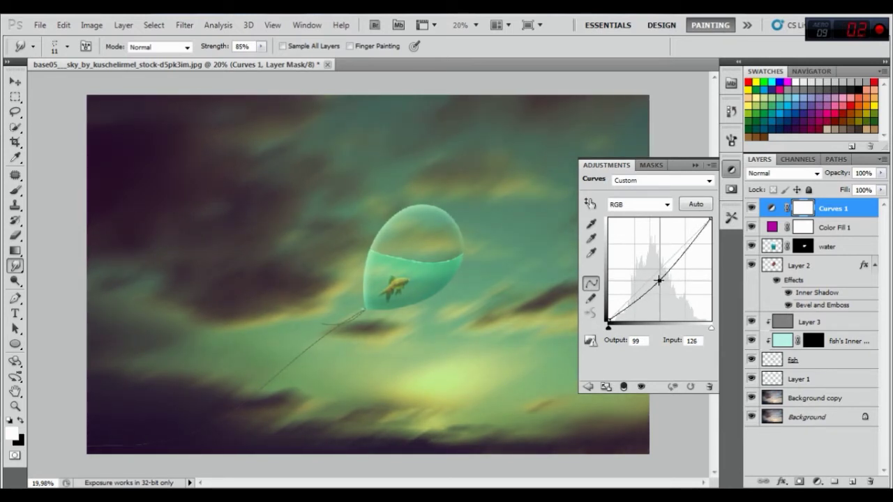
click(695, 165)
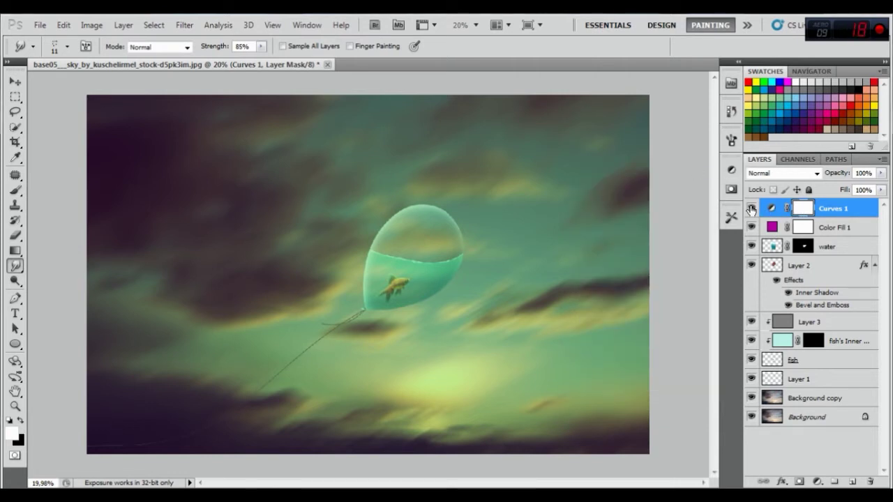
click(752, 208)
click(752, 208)
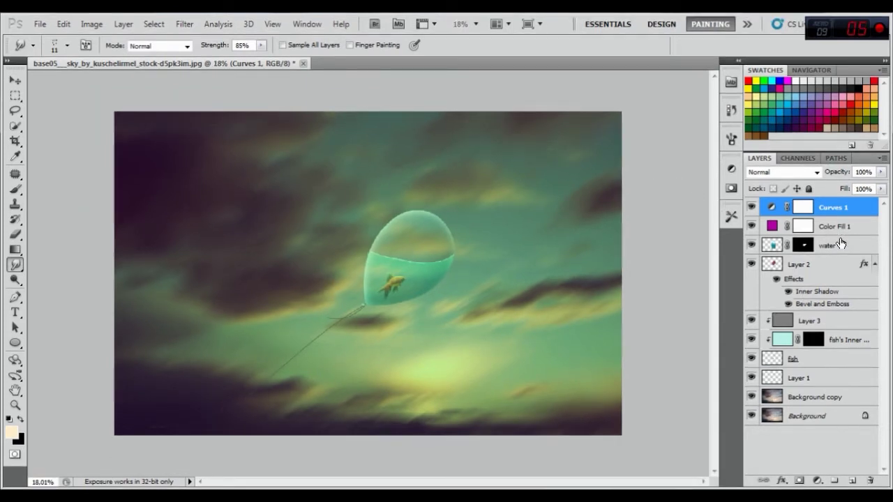
- Add a new Layer 4 above the water layer with cream as the foreground colour
click(841, 242)
click(751, 226)
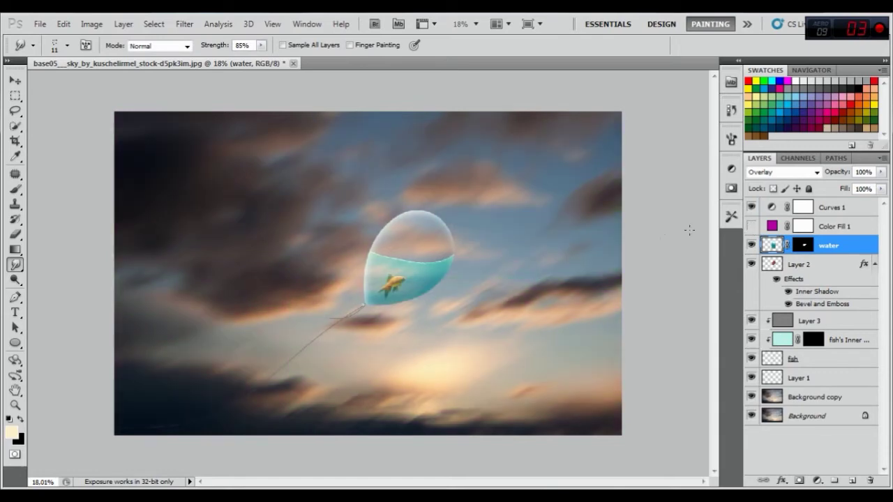
click(11, 434)
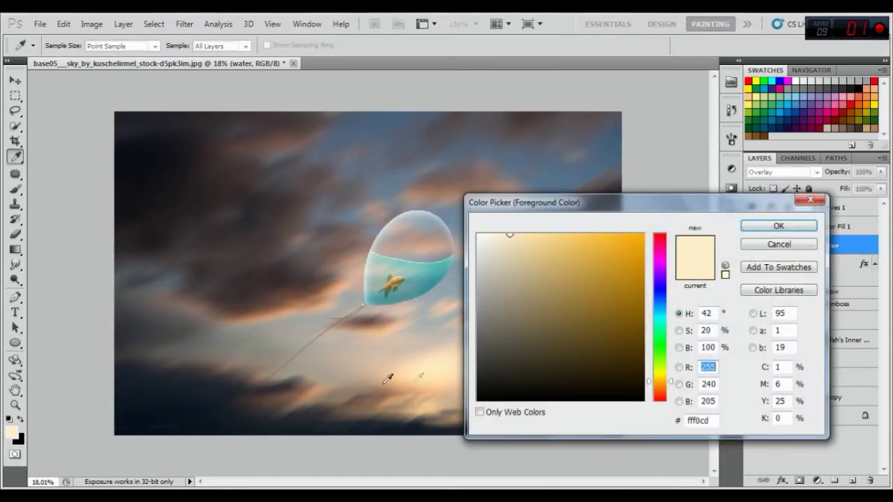
click(779, 227)
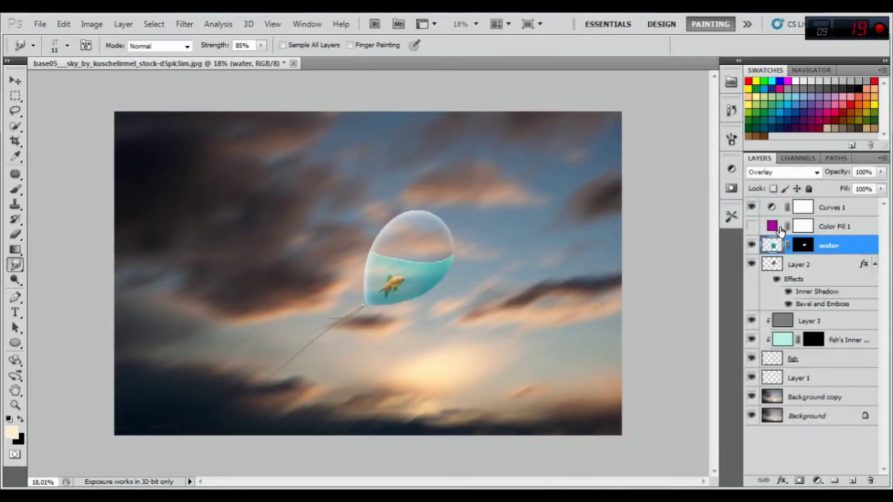
click(853, 481)
- Paint a pale cream glow stroke below the fish with an 85 px brush at 100% opacity
key(b)
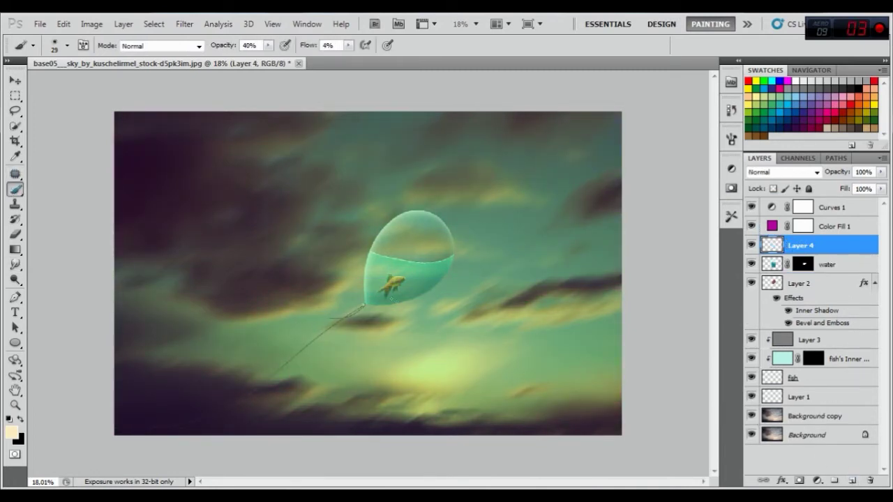
scroll(401, 298, up, 5)
right_click(442, 307)
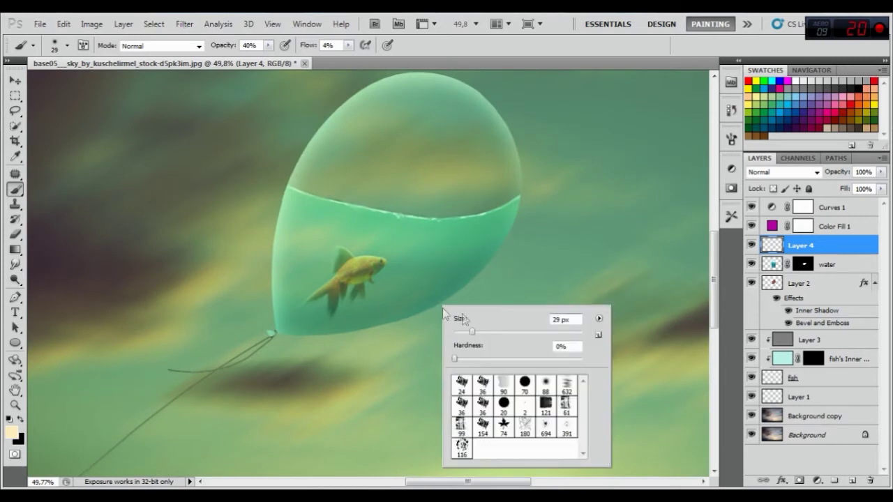
text(85)
key(Return)
mouse_move(220, 45)
mouse_down()
mouse_move(307, 63)
mouse_move(347, 58)
mouse_up()
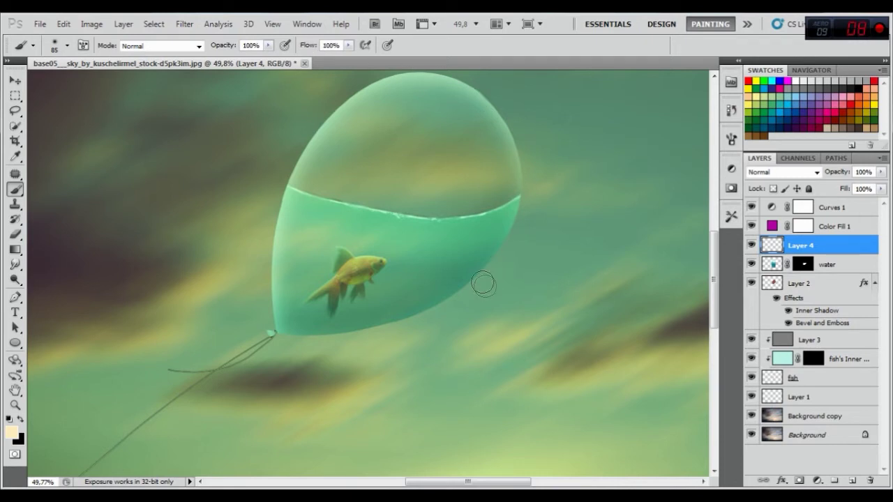
drag(472, 277, 294, 336)
drag(359, 327, 478, 277)
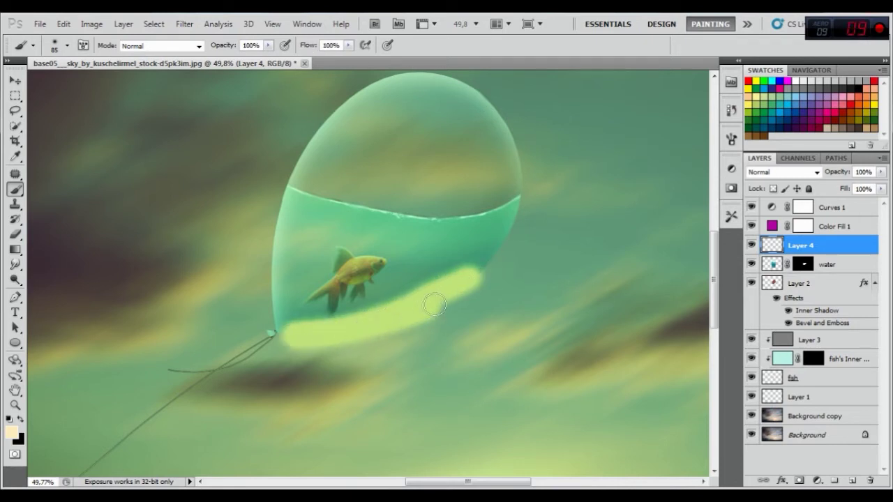
- Set Layer 4 to Lighten and soften the glow with a 57.1 px Gaussian Blur
click(781, 171)
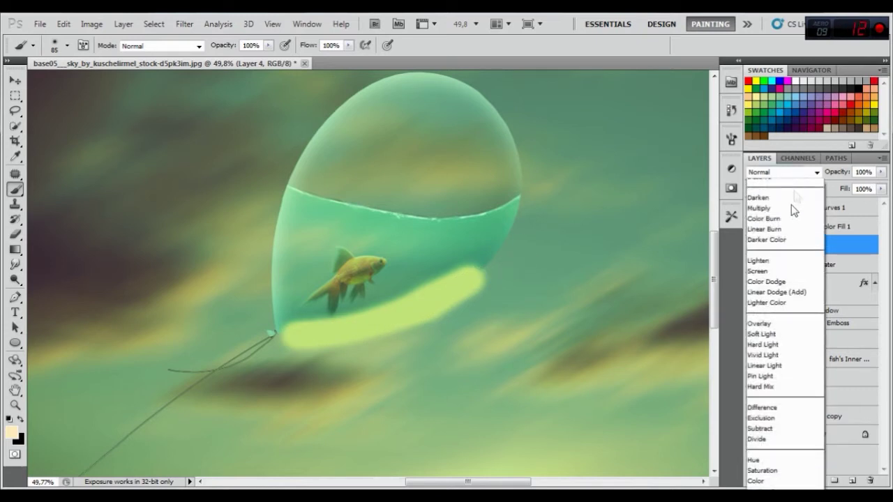
click(758, 279)
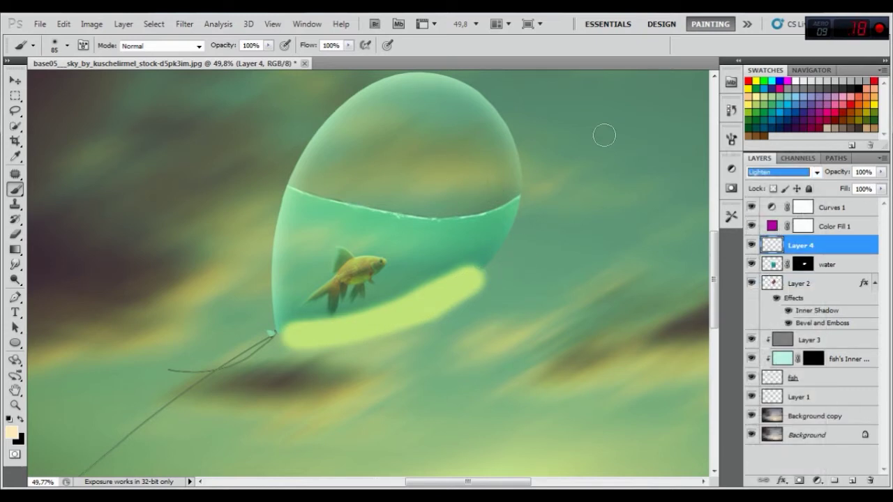
click(184, 24)
mouse_move(191, 143)
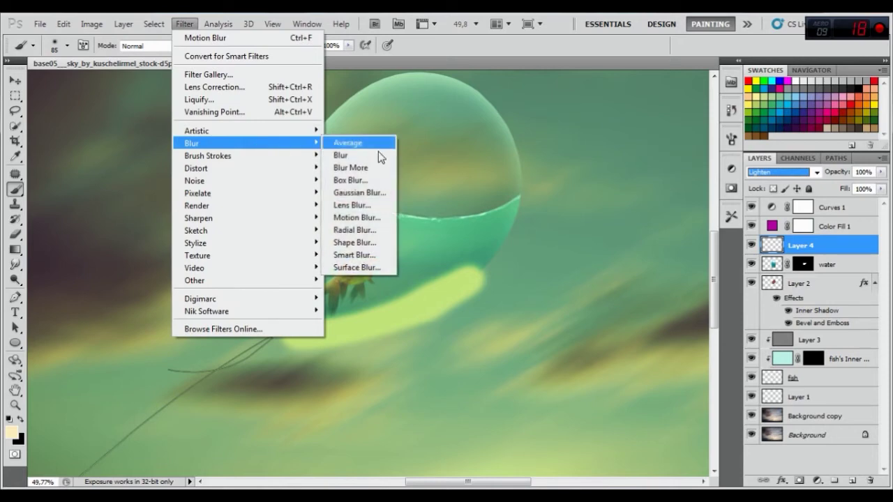
click(364, 193)
drag(759, 360, 772, 362)
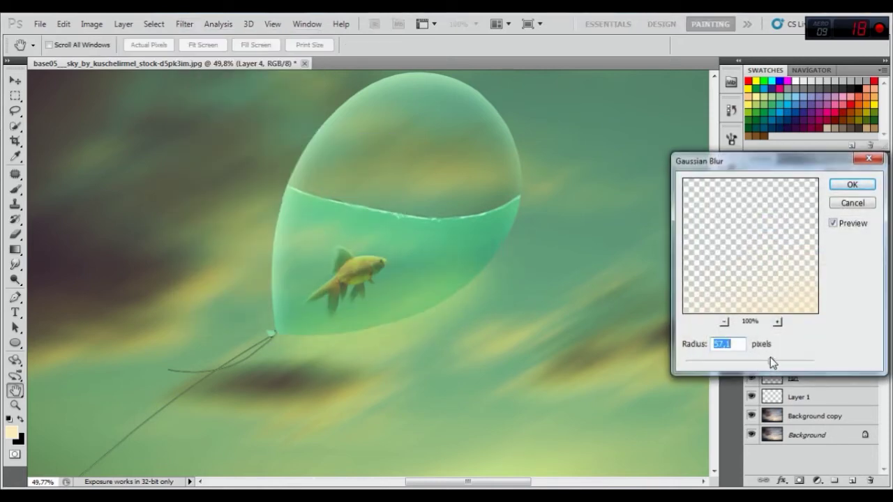
click(851, 183)
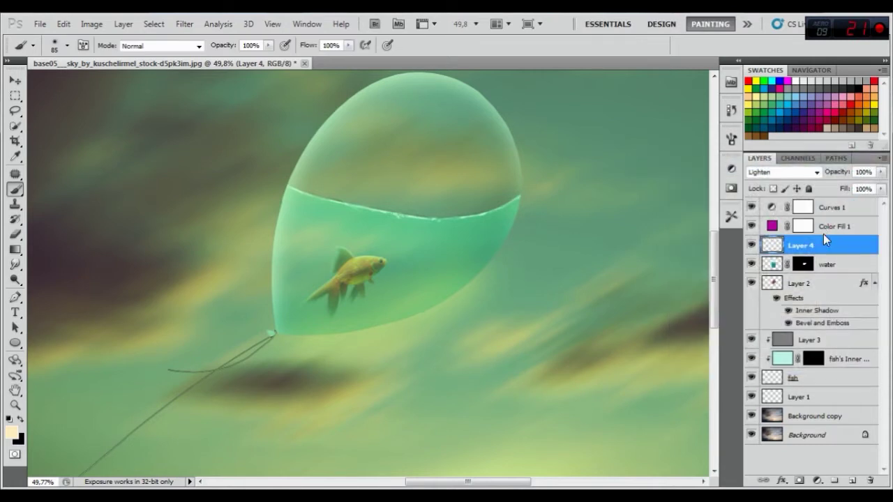
- Try Overlay, Linear Dodge and Screen on Layer 4, settling on Lighten
key(Up)
key(Down)
click(815, 173)
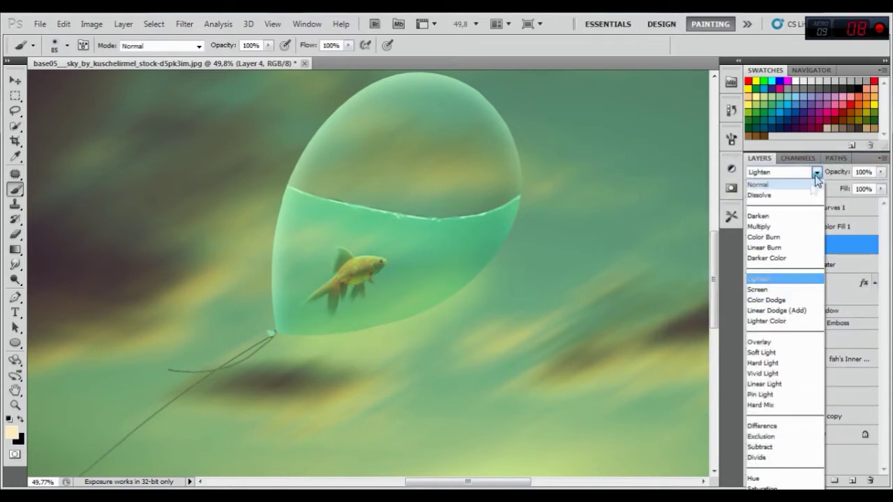
click(765, 343)
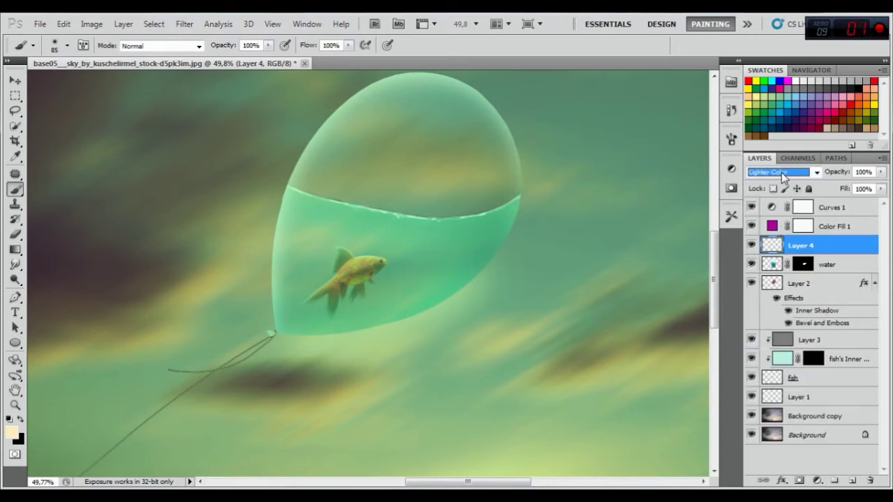
key(Up)
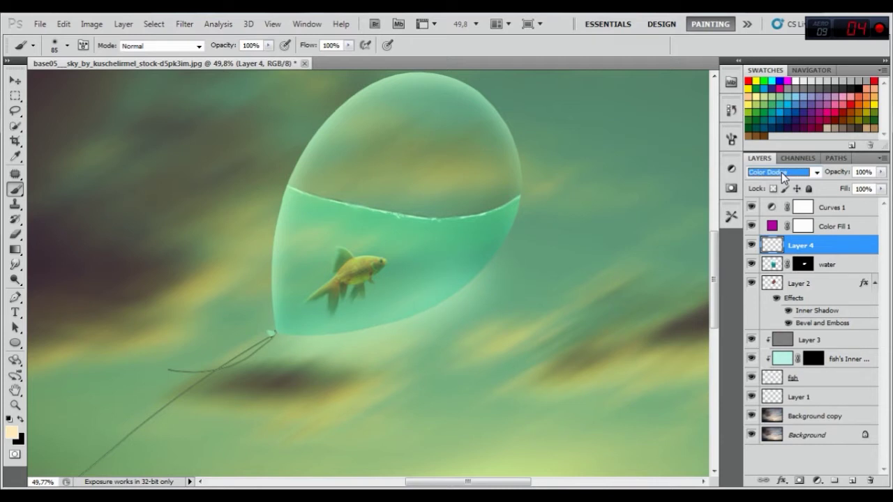
key(Up)
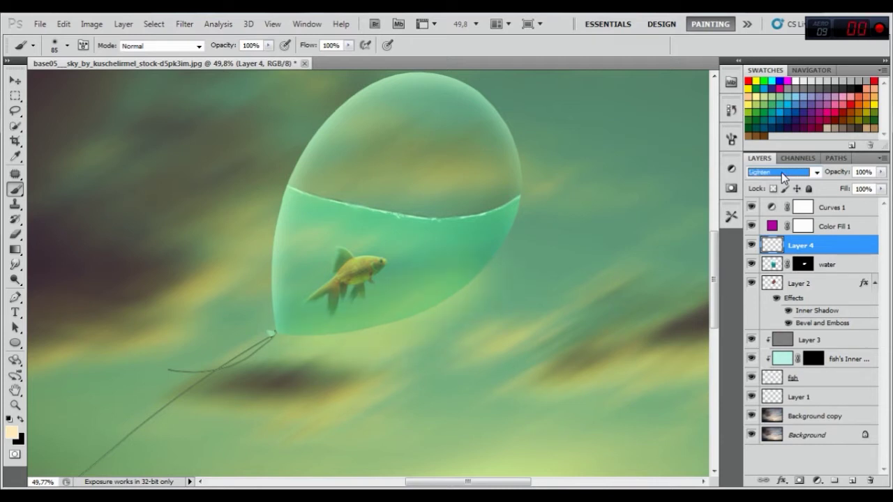
key(Down)
key(Up)
- Erase Layer 4's glow outside the balloon outline with a 131 px eraser, then deselect
ctrl+click(773, 284)
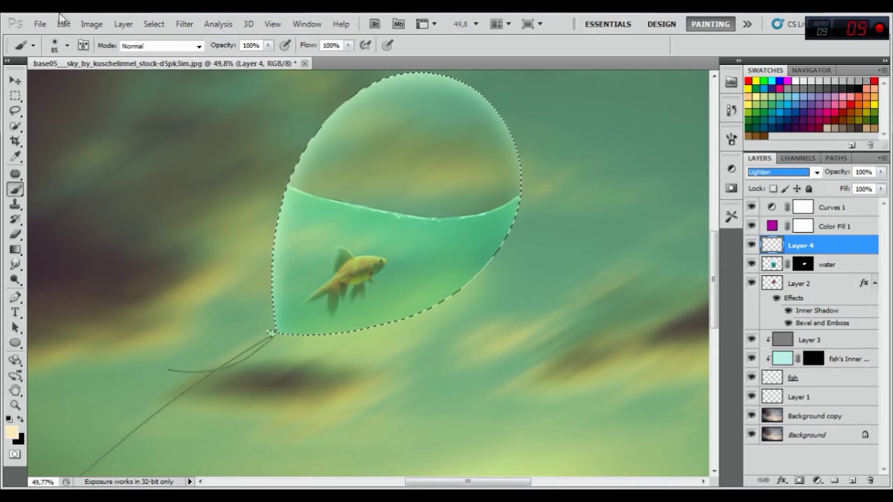
click(153, 24)
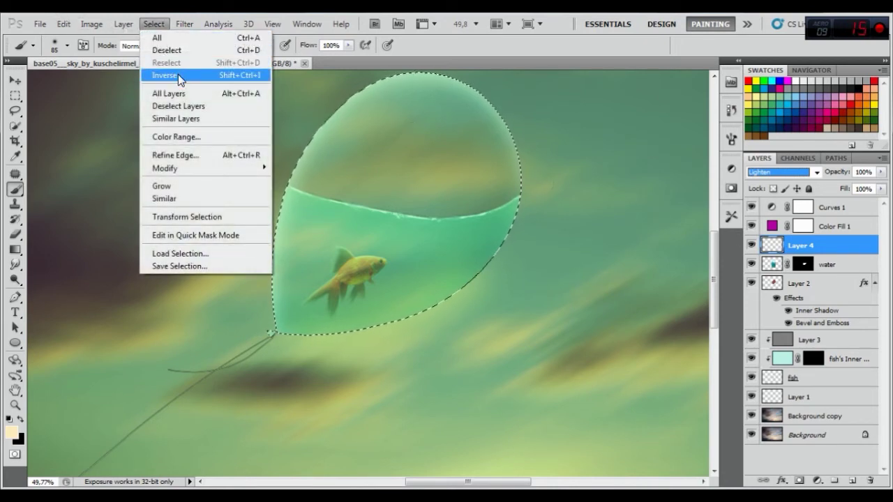
click(177, 74)
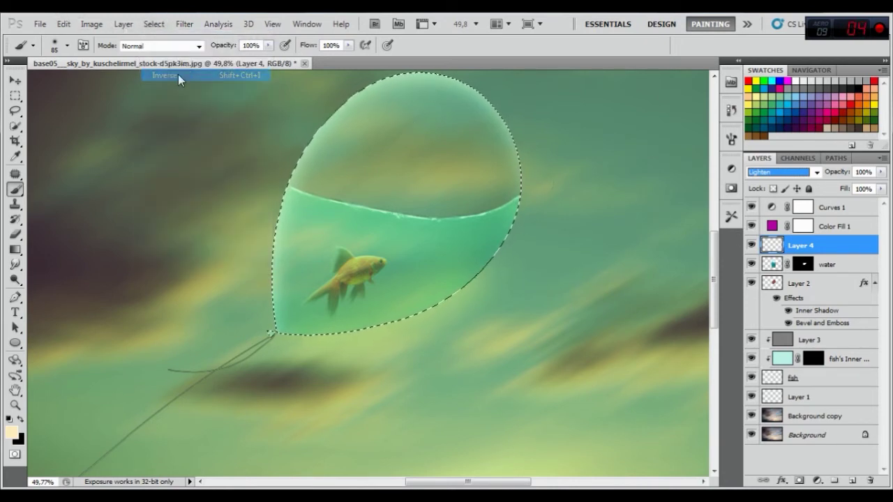
click(16, 234)
right_click(511, 297)
drag(597, 322, 604, 322)
click(495, 269)
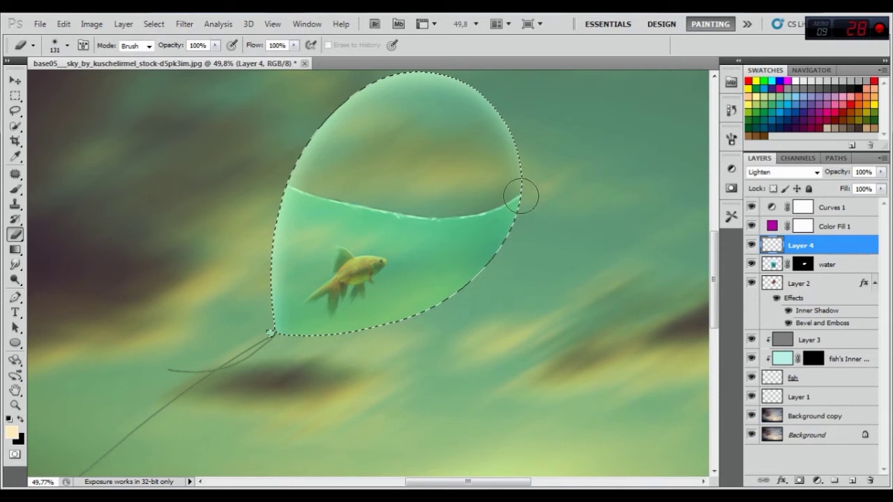
click(154, 24)
click(195, 55)
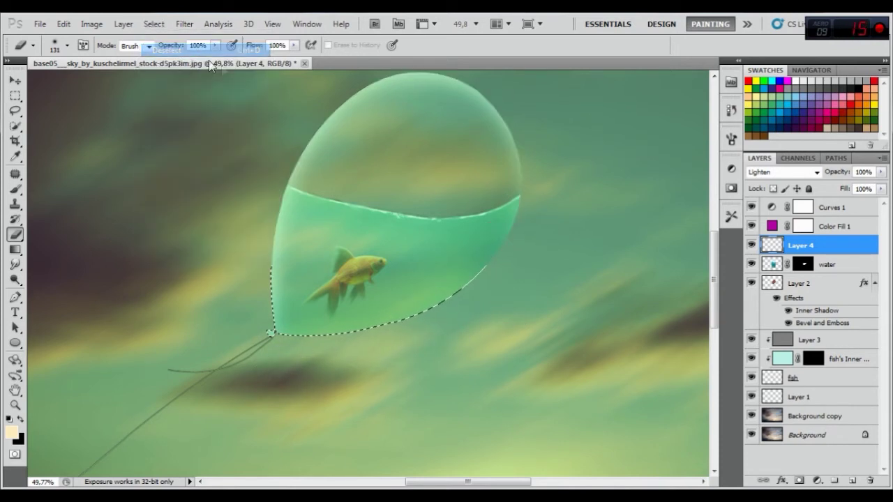
scroll(477, 298, down, 4)
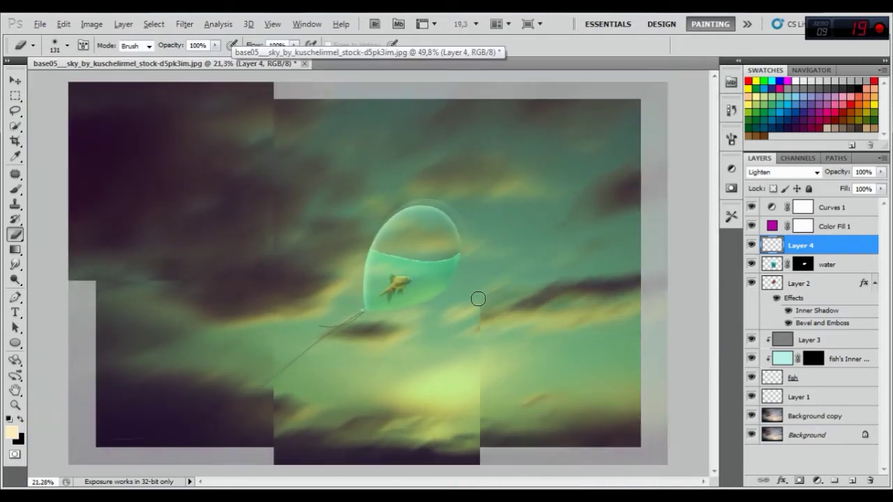
- Toggle Layer 4's visibility to compare the glow
click(751, 246)
click(751, 246)
click(751, 246)
click(751, 246)
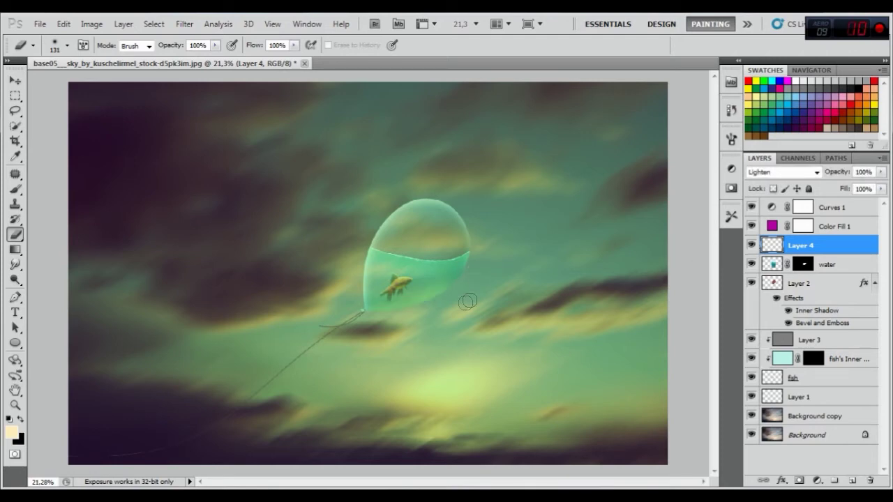
scroll(446, 300, up, 1)
scroll(449, 309, down, 1)
- Rotate Layers 1–4 about -2.86° and move them slightly lower with Free Transform
shift+click(771, 380)
shift+click(772, 398)
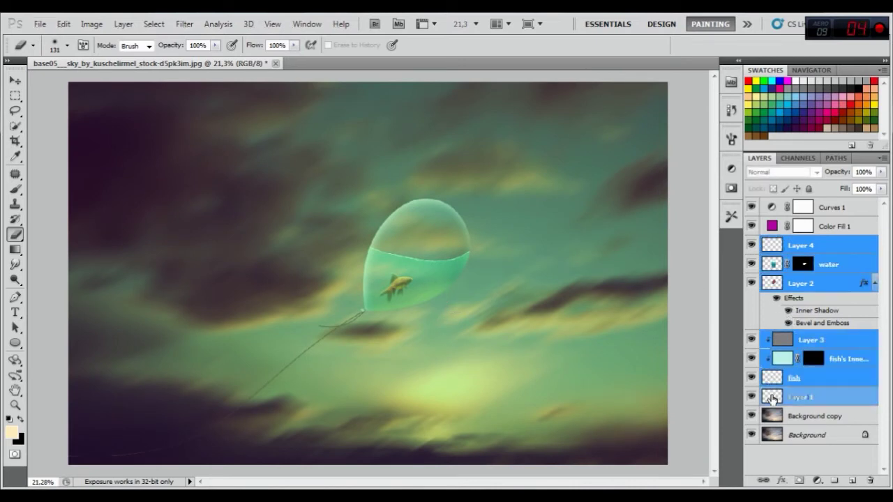
click(63, 24)
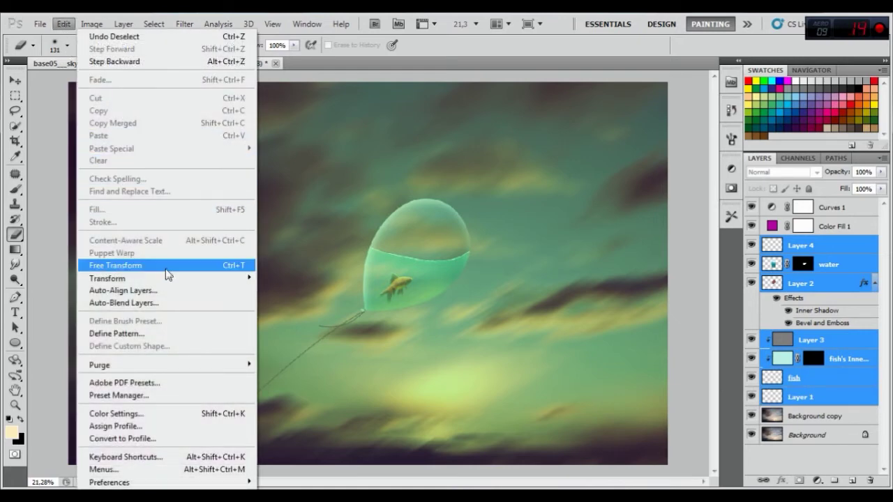
click(167, 266)
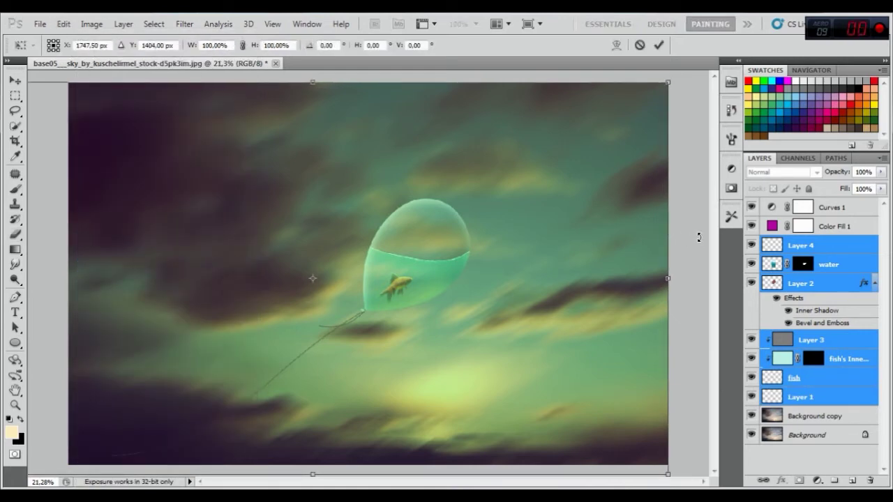
drag(698, 238, 699, 218)
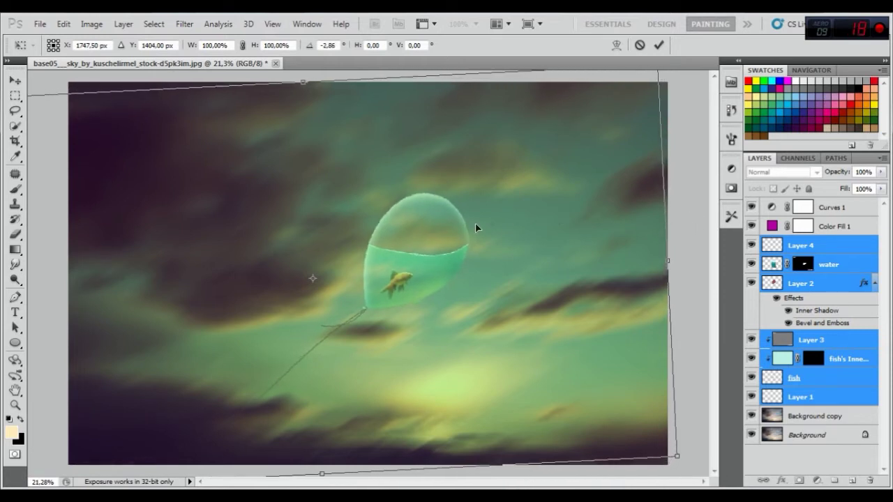
drag(439, 276, 437, 281)
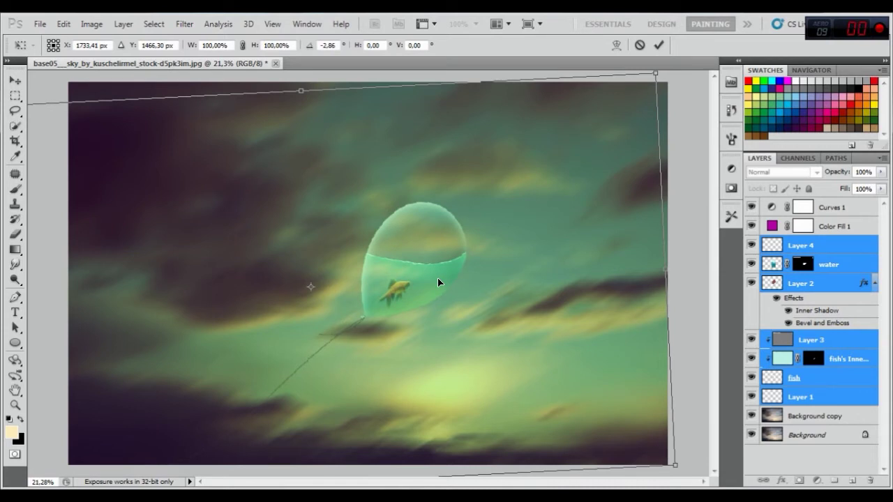
click(659, 45)
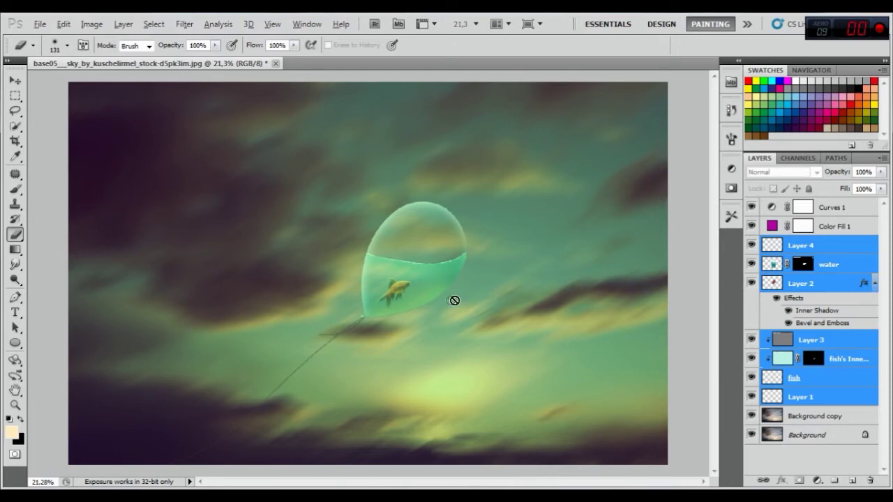
scroll(472, 295, up, 5)
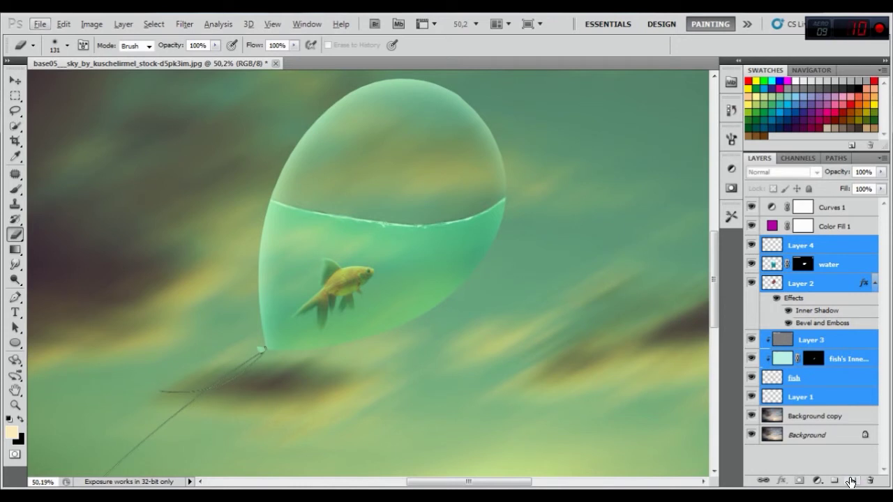
- Add a new layer above Layer 4 named bubble
click(851, 481)
double_click(800, 247)
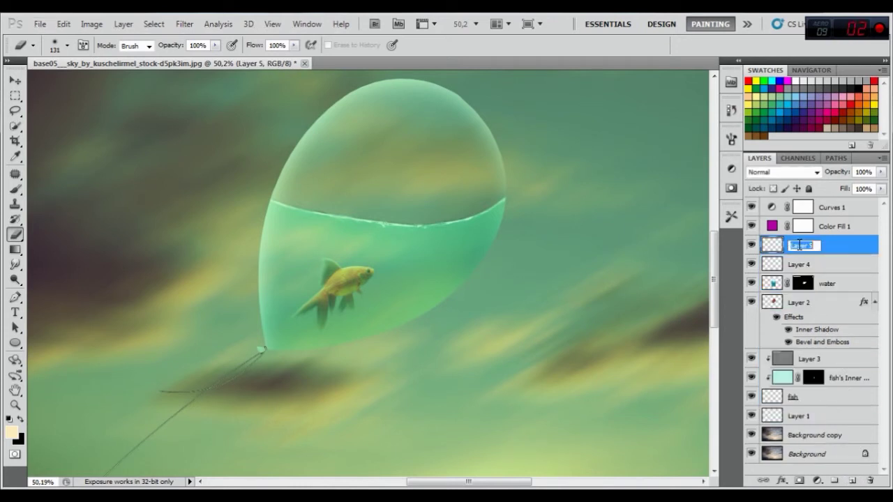
text(bubbl)
key(Return)
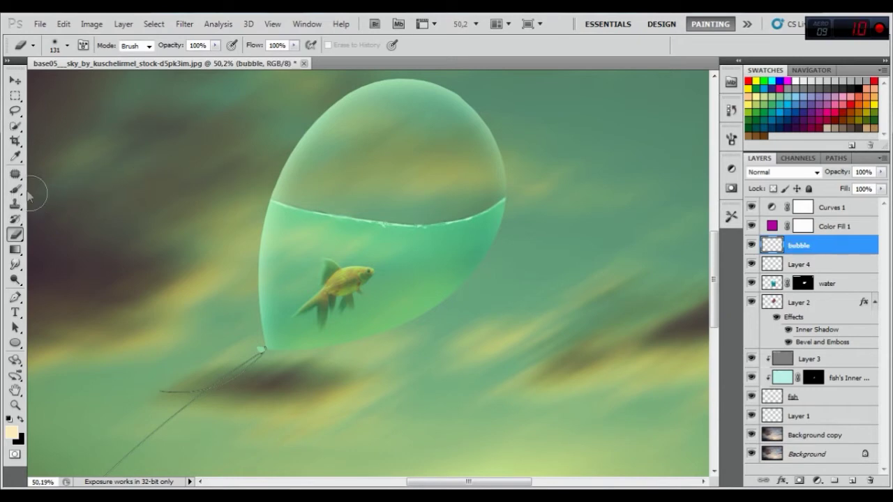
- Load the Bubbles By DP Studios brush set and size its 150 brush to 12 px
click(15, 189)
right_click(101, 192)
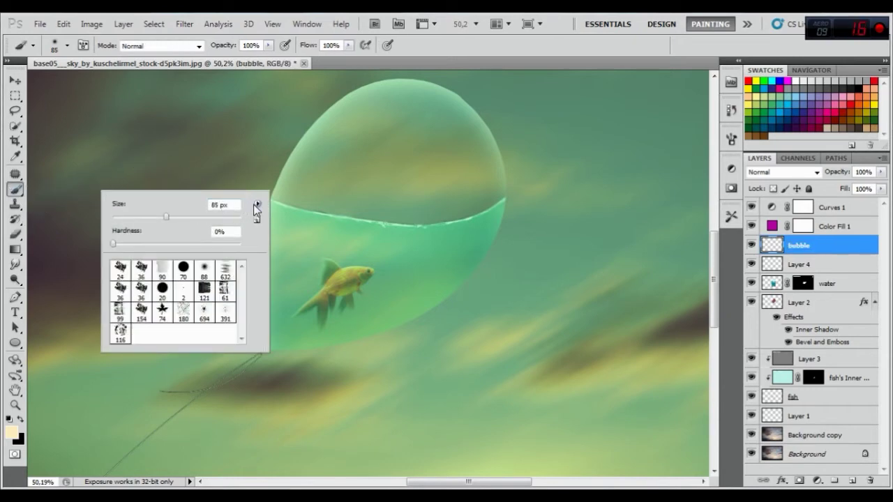
click(257, 205)
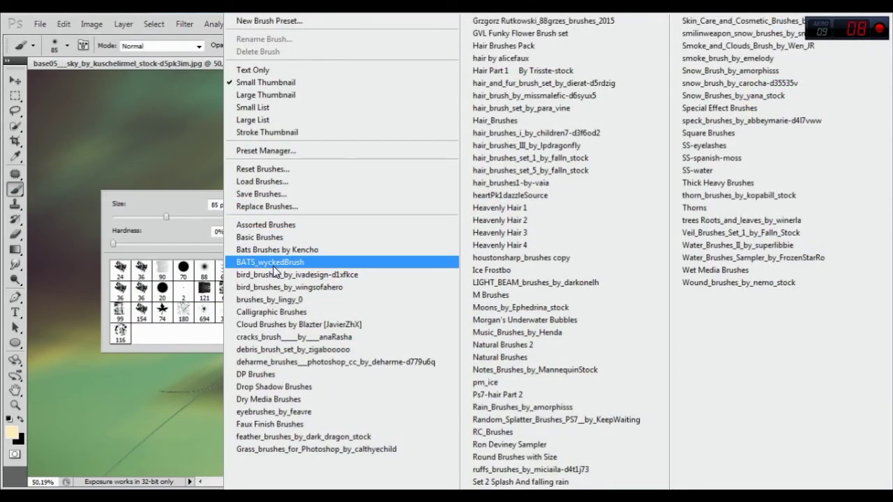
click(251, 207)
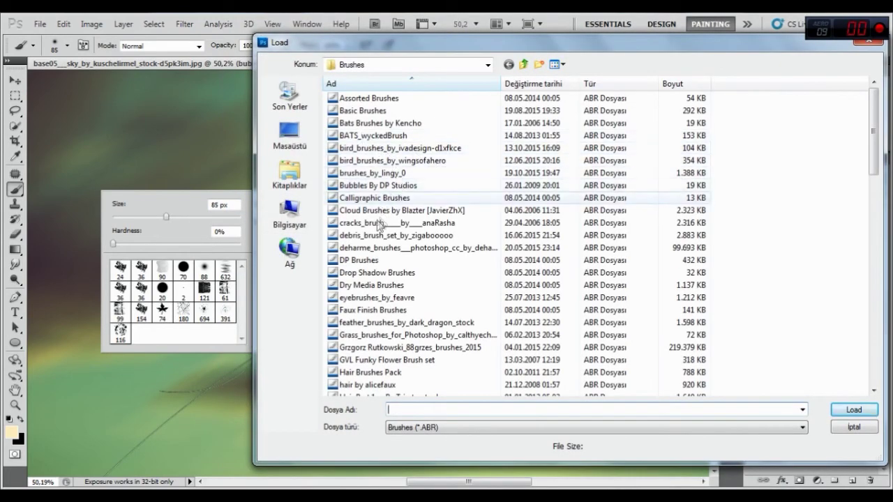
click(377, 186)
click(854, 410)
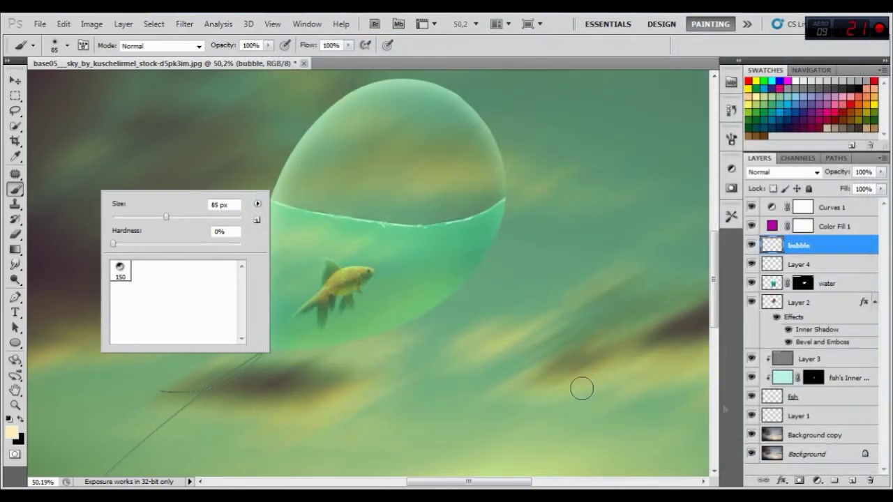
click(118, 269)
drag(136, 211, 120, 214)
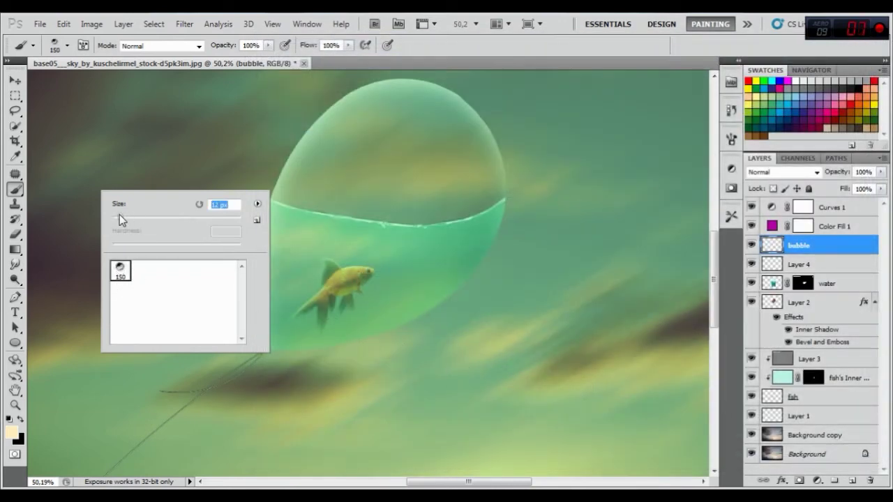
key(Return)
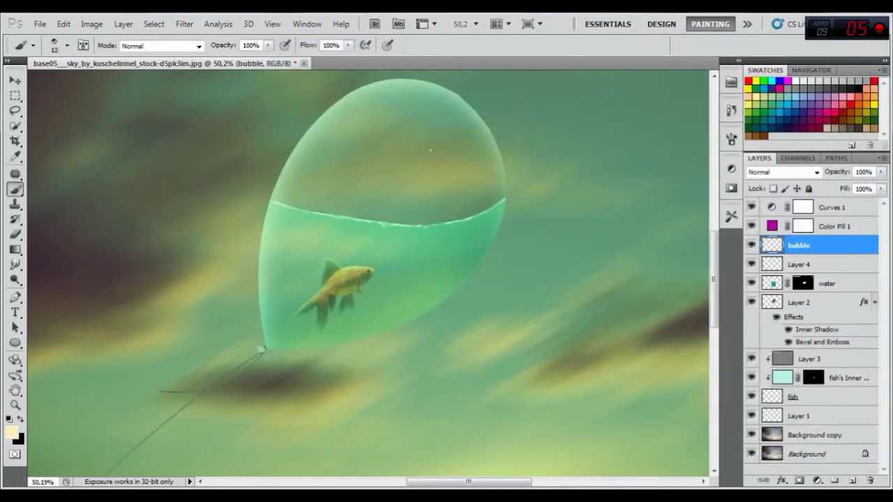
- Zoom in and set the foreground colour to a pale cream
scroll(378, 225, up, 3)
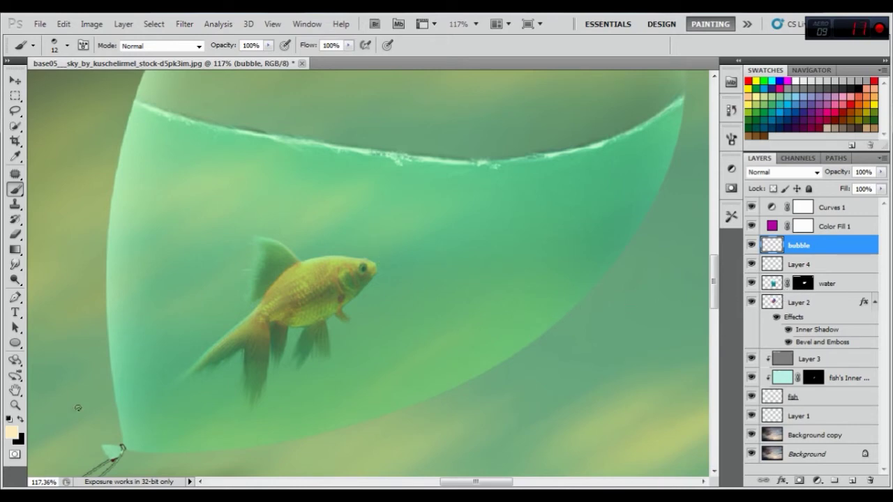
click(11, 431)
click(484, 235)
click(778, 225)
- Paint 14 px bubbles rising above the fish's mouth and set the bubble layer to Overlay
key(b)
right_click(460, 225)
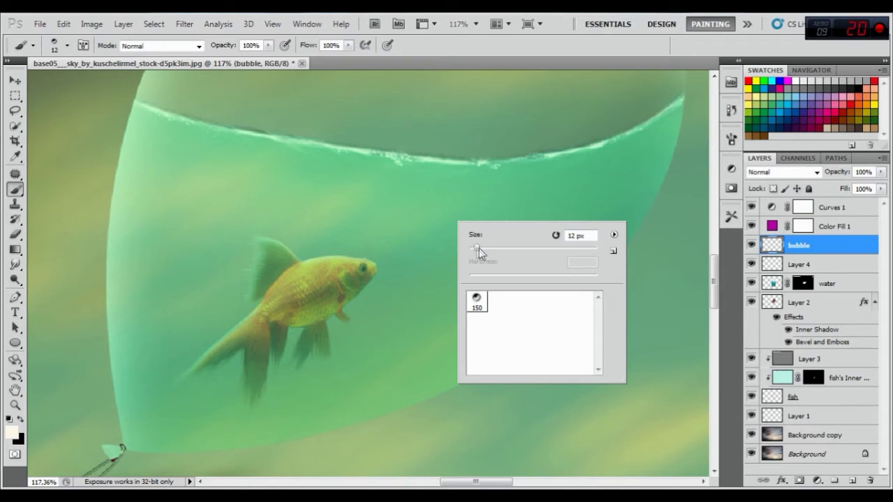
drag(478, 246, 478, 247)
mouse_move(376, 216)
mouse_down()
mouse_move(377, 263)
mouse_move(374, 223)
mouse_up()
click(798, 174)
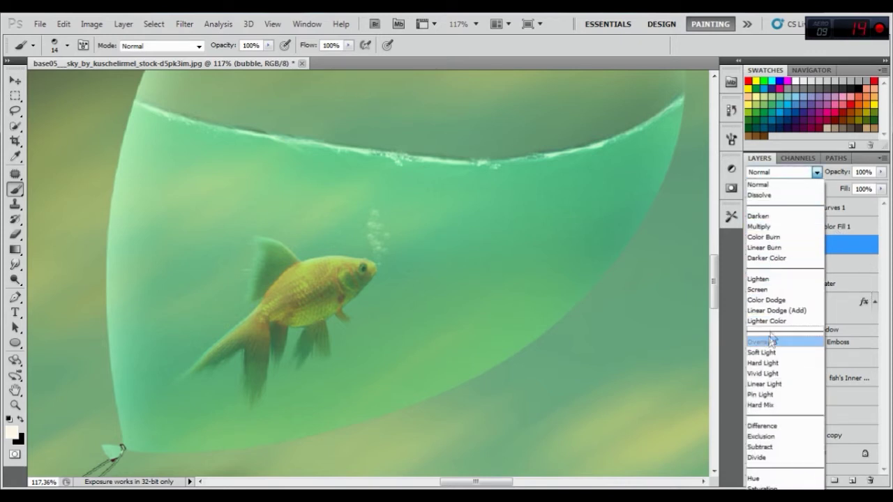
click(768, 341)
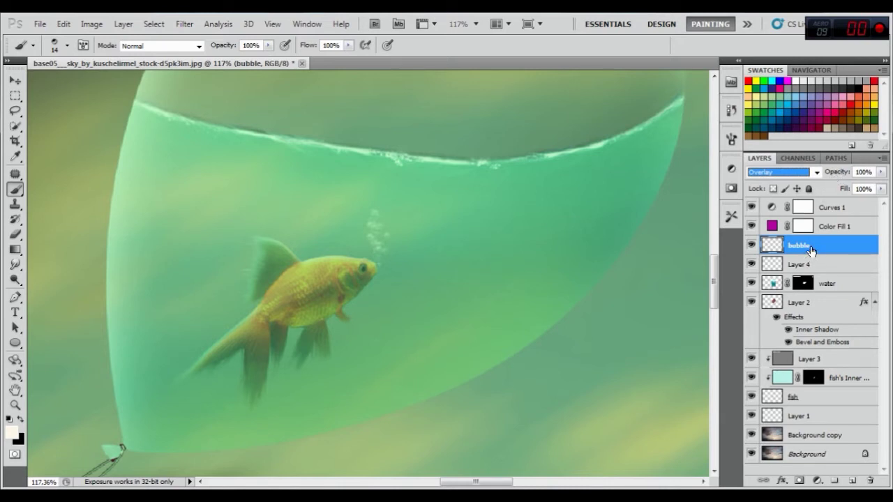
- Paint smaller 10 px bubbles near and below the fish's tail
right_click(355, 321)
drag(384, 346, 379, 346)
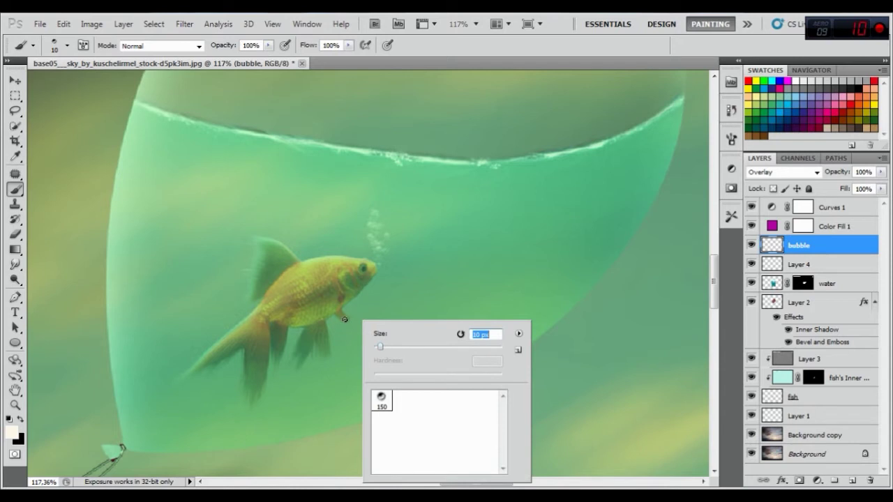
key(Return)
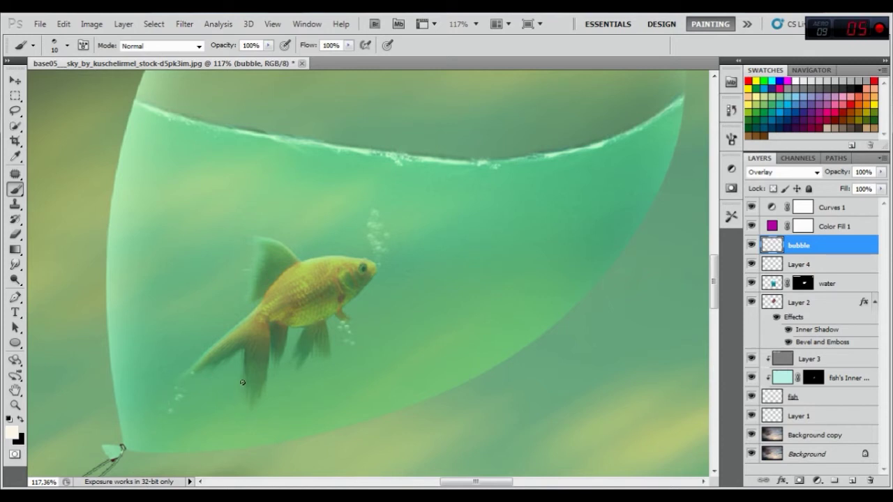
click(265, 392)
click(260, 414)
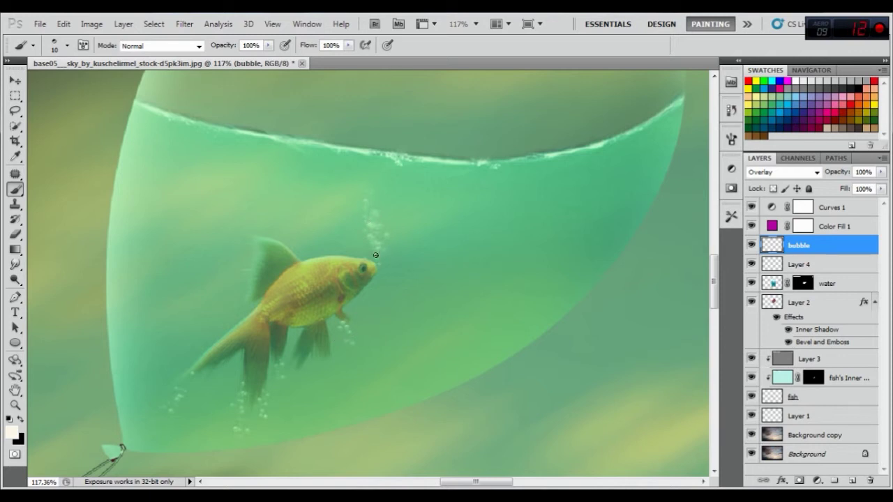
- Zoom around the balloon and sky, then bring up the brush preset picker on the canvas
scroll(400, 268, down, 4)
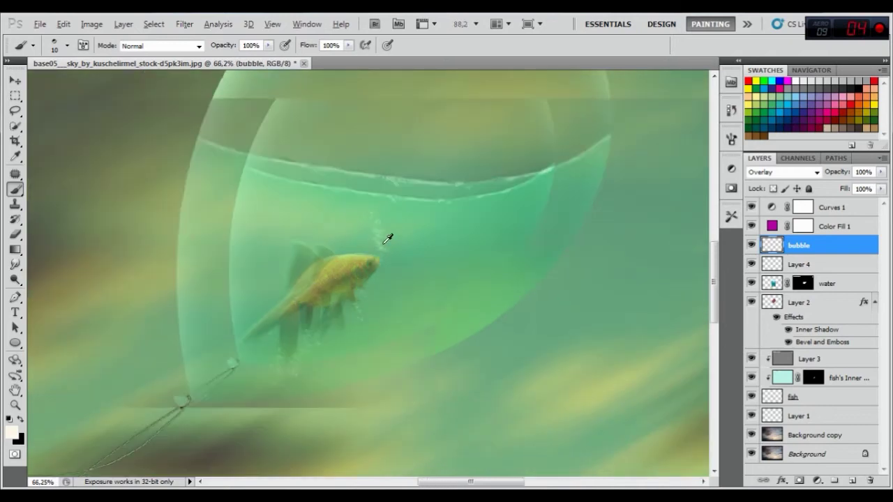
scroll(282, 313, up, 2)
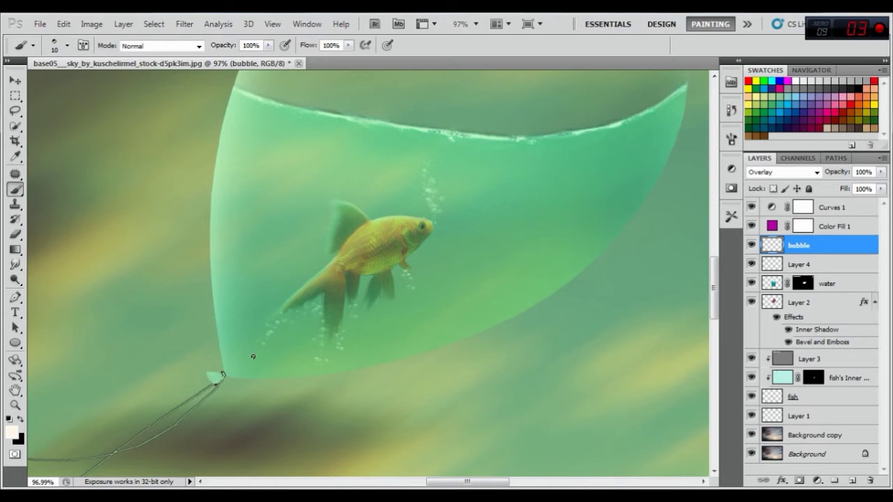
scroll(366, 300, down, 2)
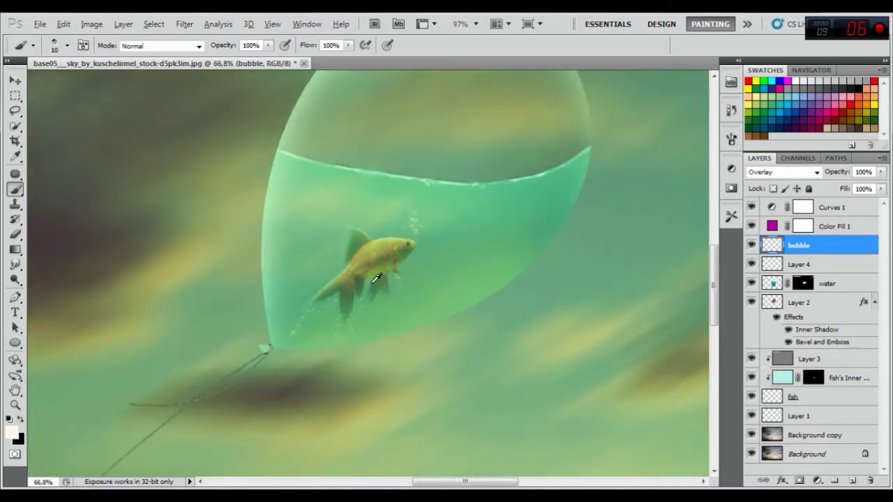
scroll(366, 300, down, 3)
scroll(366, 300, up, 3)
scroll(366, 300, up, 3)
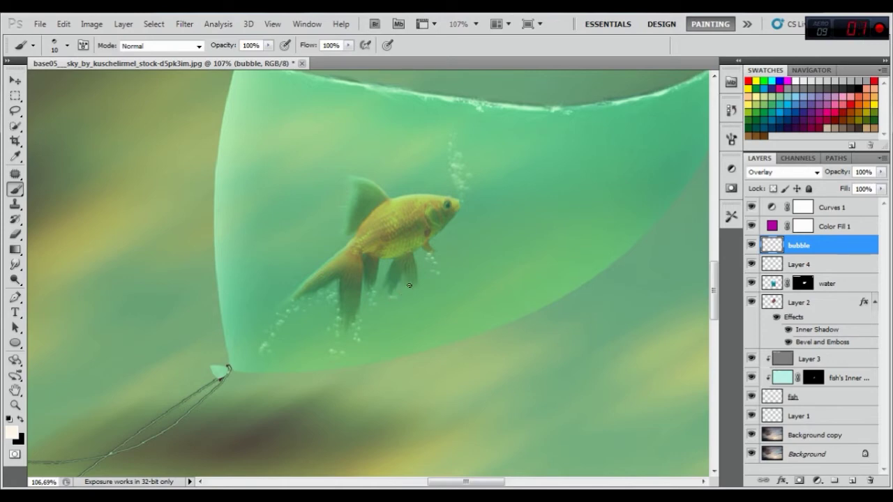
scroll(460, 262, down, 2)
scroll(461, 261, down, 2)
scroll(460, 261, down, 2)
scroll(558, 176, up, 2)
scroll(540, 188, up, 1)
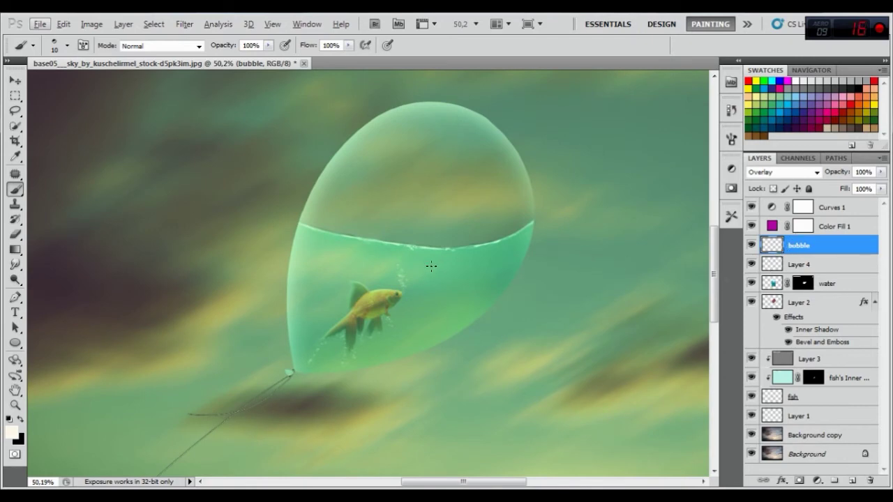
scroll(433, 262, down, 1)
scroll(435, 259, down, 2)
scroll(429, 279, down, 2)
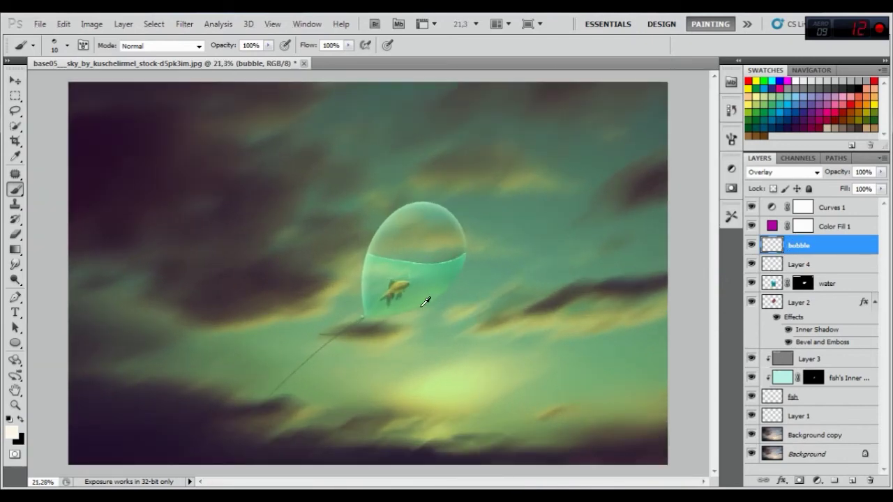
scroll(425, 301, up, 1)
scroll(433, 279, up, 1)
scroll(450, 253, up, 2)
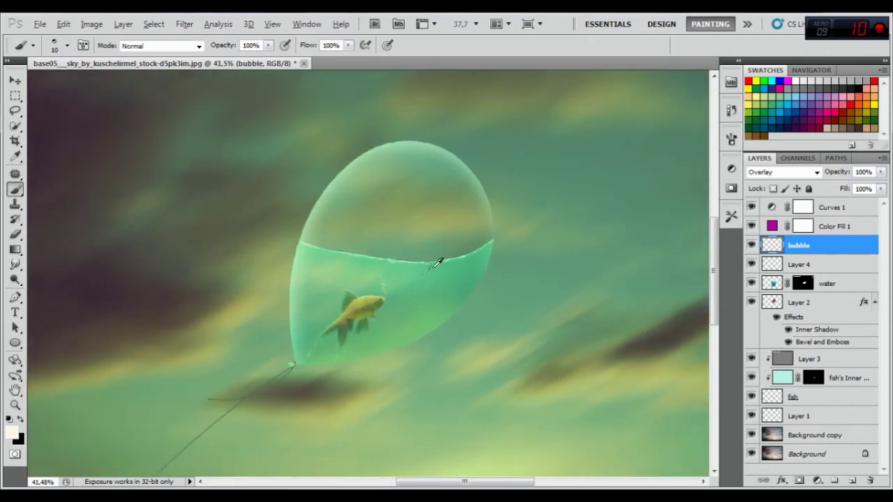
scroll(429, 267, up, 2)
scroll(411, 279, up, 1)
right_click(312, 228)
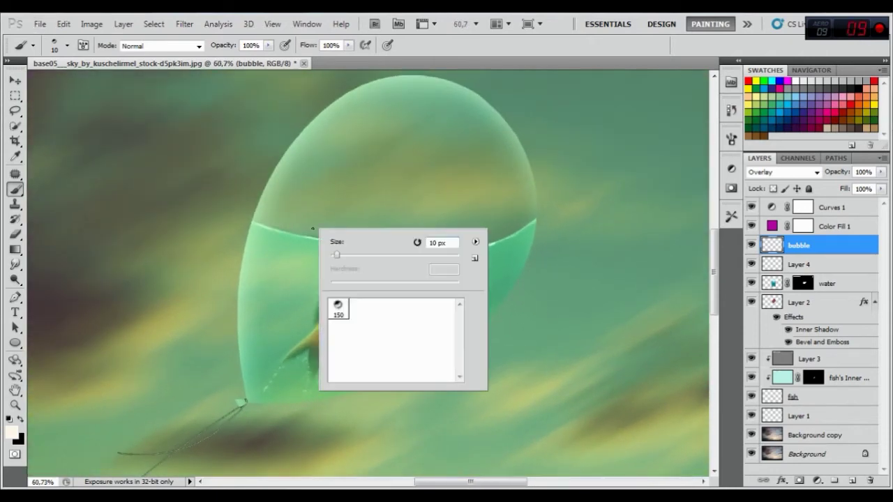
- Load the Water Brushes Sampler in place of the current brushes and pick brush 367 at 31 px
click(475, 243)
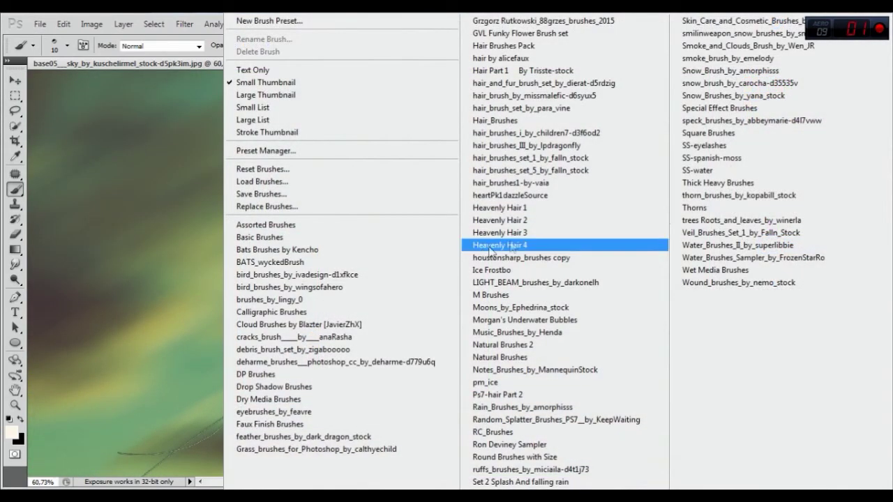
click(708, 263)
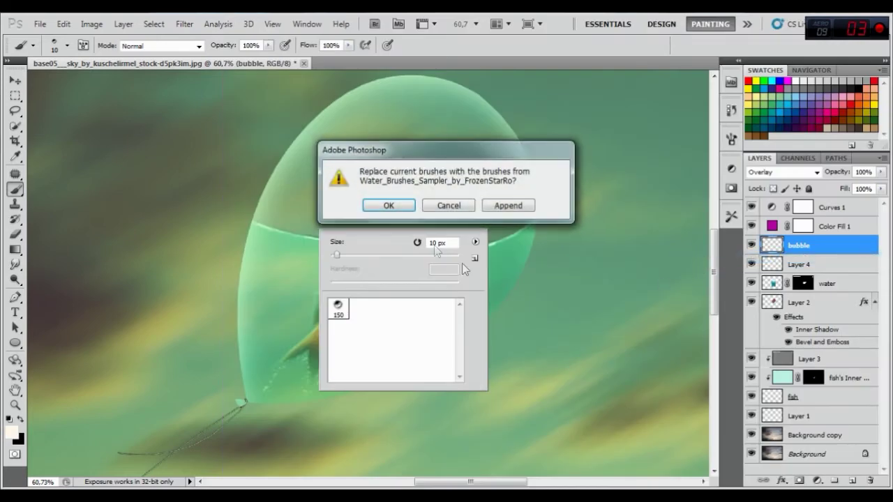
click(399, 203)
click(359, 308)
click(350, 255)
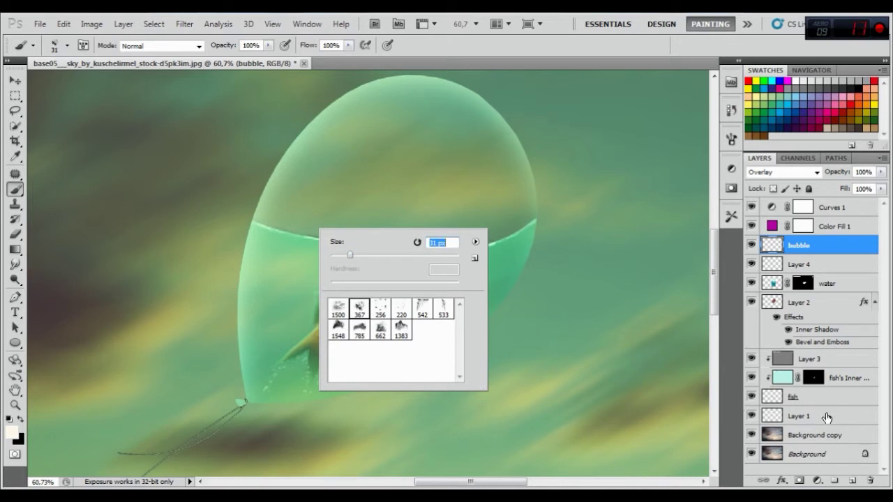
- Add a new layer above Layer 3 named 'water effect'
click(834, 359)
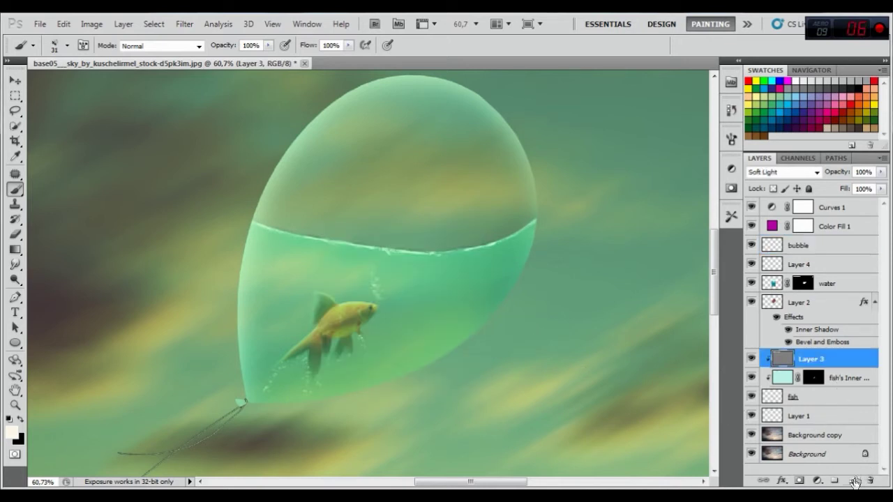
click(852, 481)
double_click(801, 359)
text(water ef)
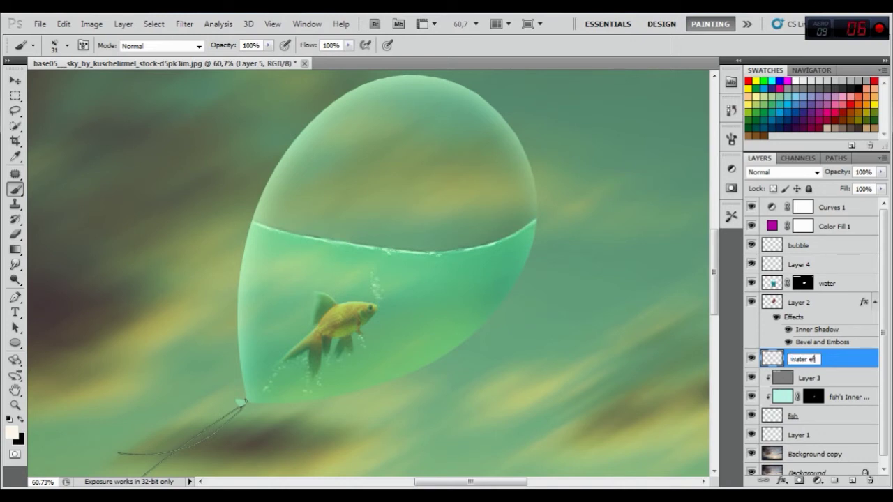
text(ect)
key(Return)
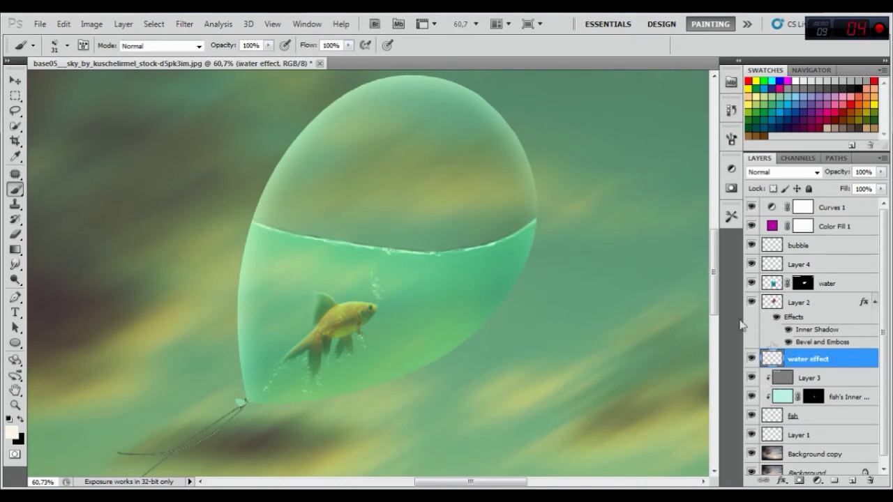
right_click(453, 210)
- Enlarge the splash brush to about 119 px and stamp a splash at the left water line
drag(499, 242, 521, 244)
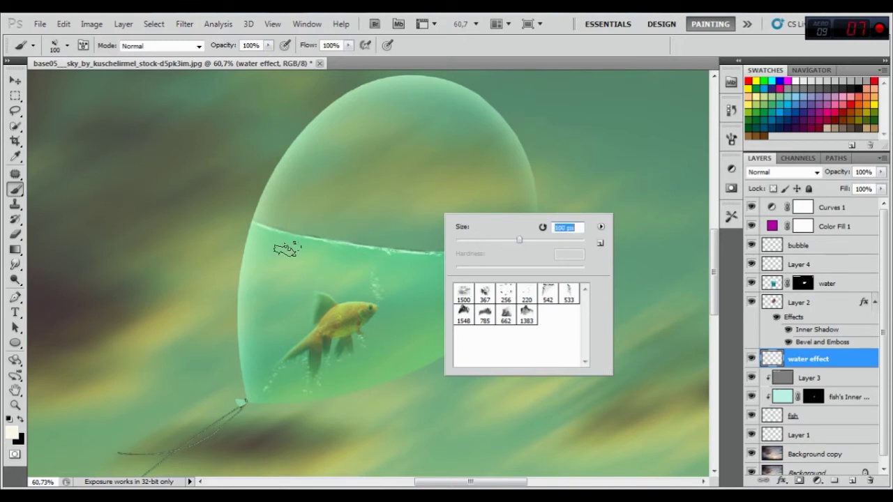
click(266, 221)
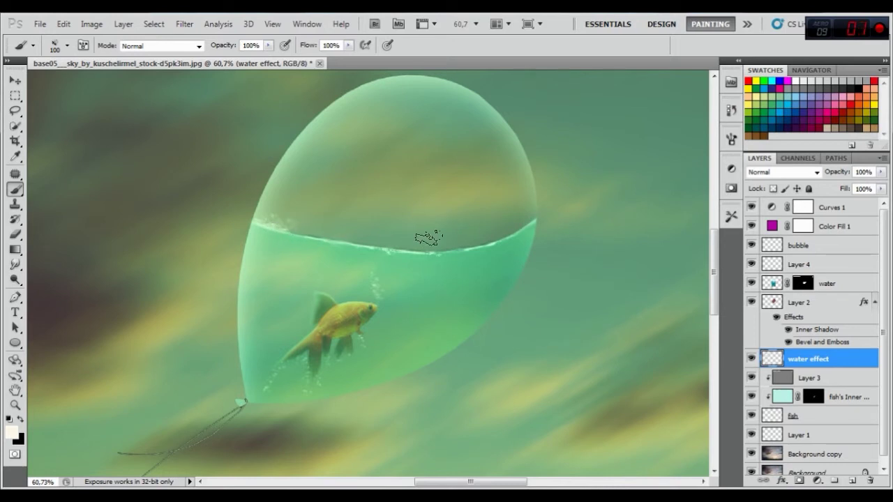
right_click(307, 229)
drag(389, 249, 396, 246)
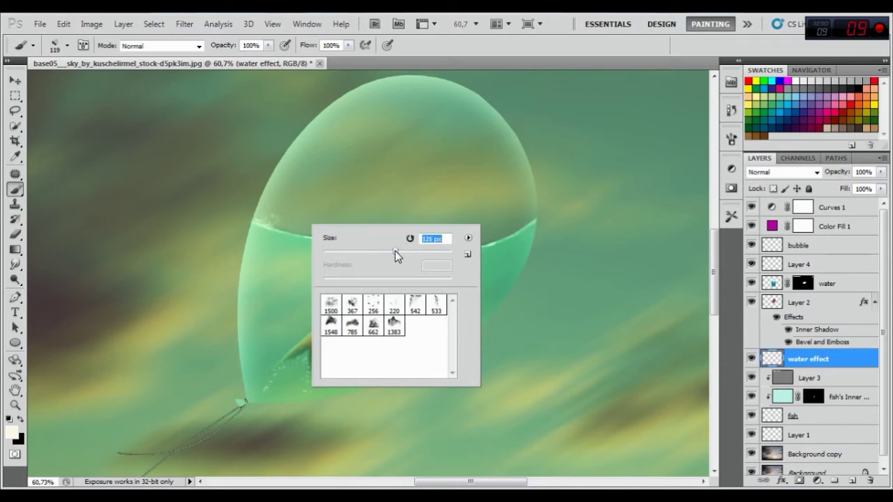
click(272, 222)
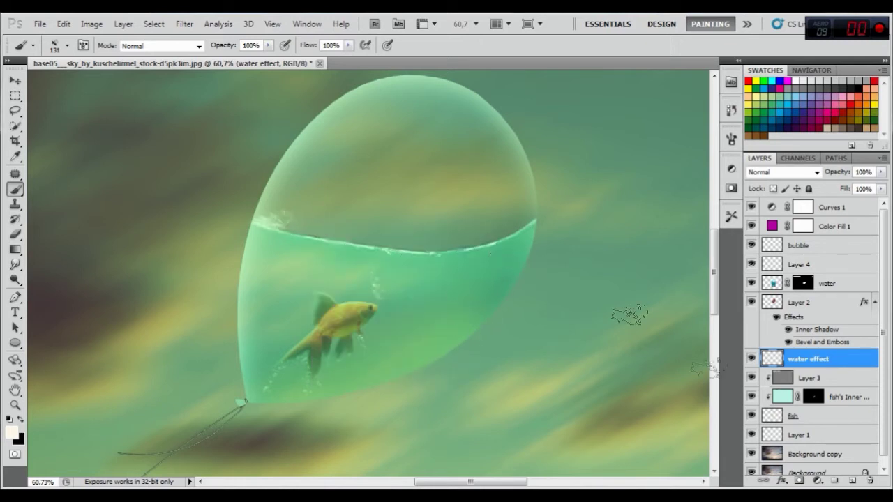
- Put water effect into a new Group 1, add Layer 5, and stamp a white splash near the right water line
click(834, 482)
drag(806, 377, 804, 357)
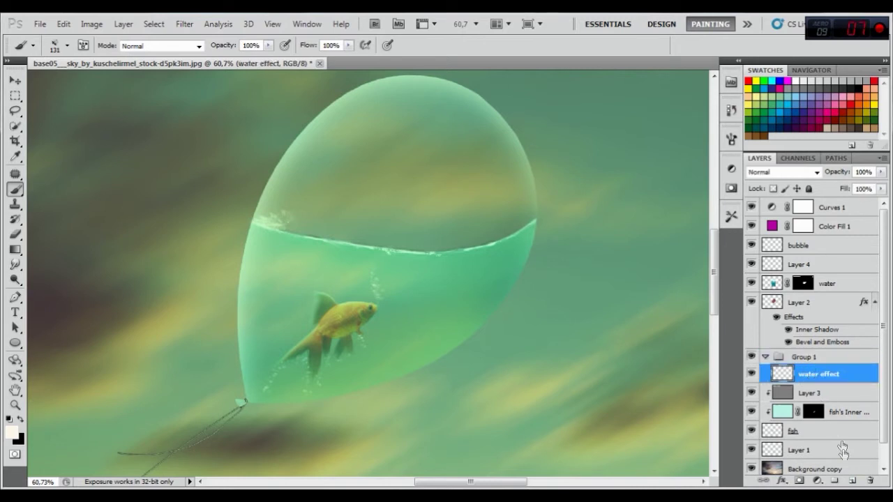
click(851, 481)
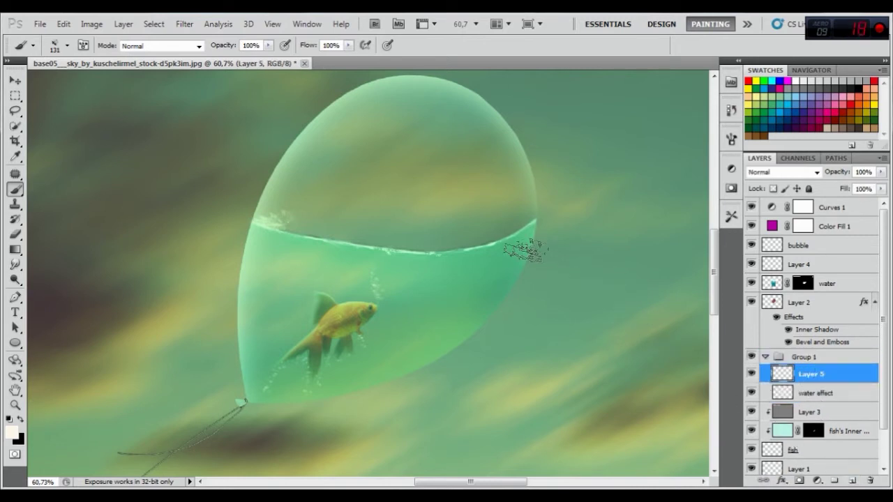
right_click(475, 214)
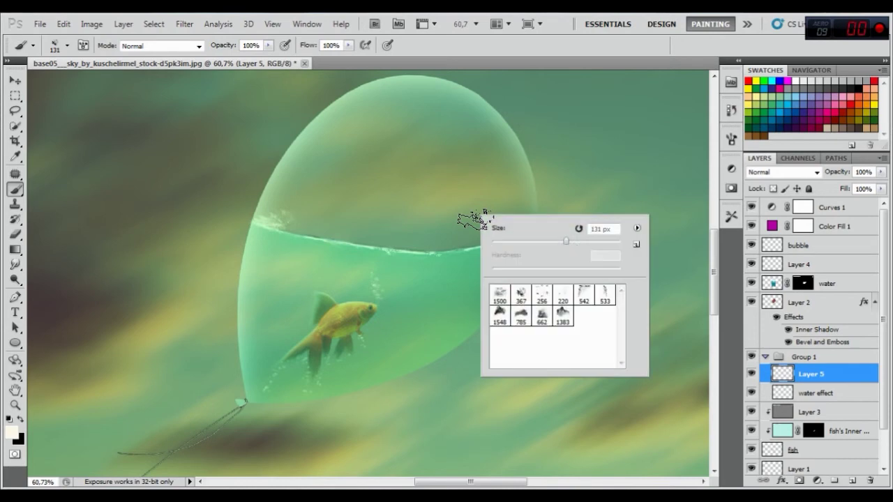
click(454, 224)
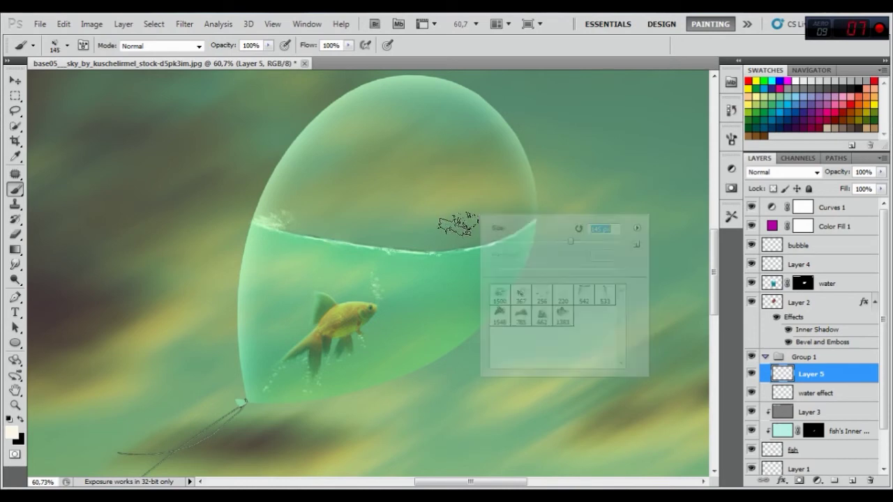
- Free-transform the splash, rotating it about -30° onto the balloon's right edge
click(64, 24)
click(118, 263)
drag(594, 248, 523, 196)
drag(468, 216, 525, 220)
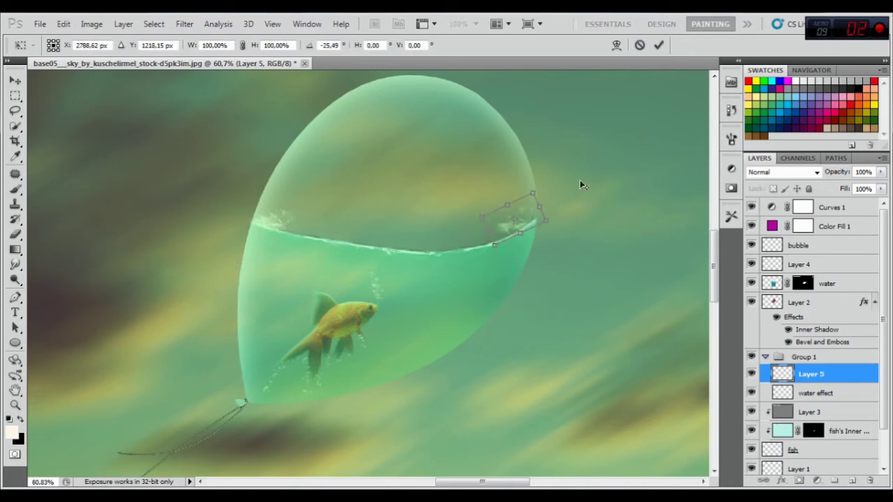
scroll(581, 183, up, 3)
drag(503, 237, 503, 241)
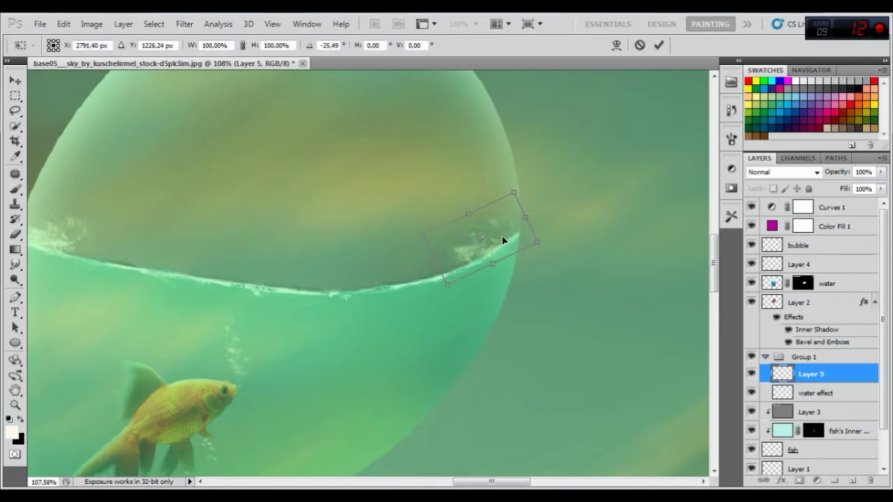
drag(540, 216, 540, 208)
drag(514, 235, 518, 232)
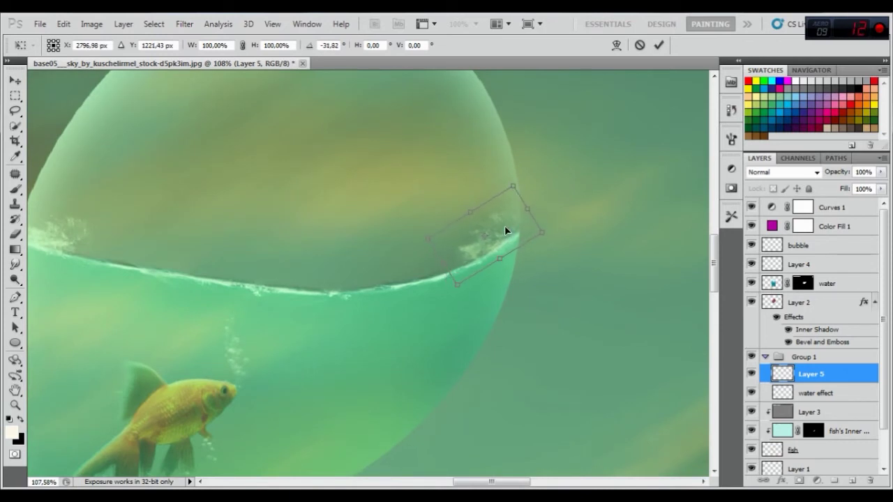
key(Return)
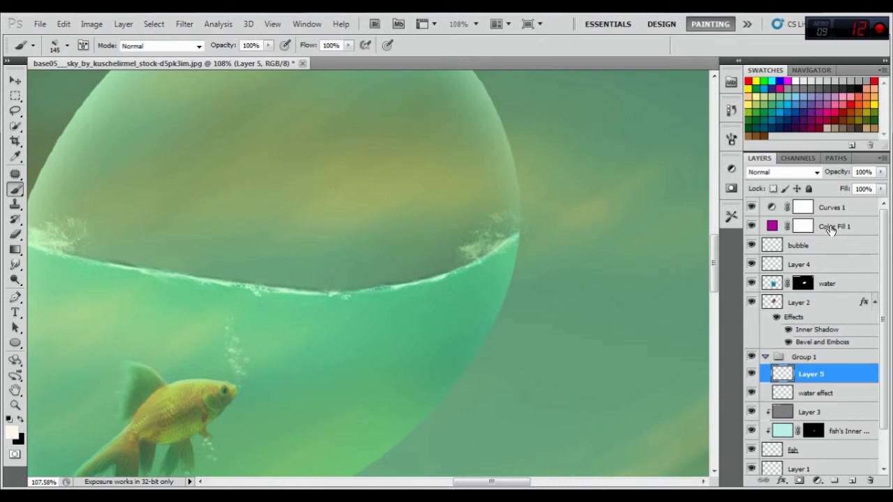
- Set both Layer 5 and water effect to Overlay blending
click(792, 172)
click(767, 342)
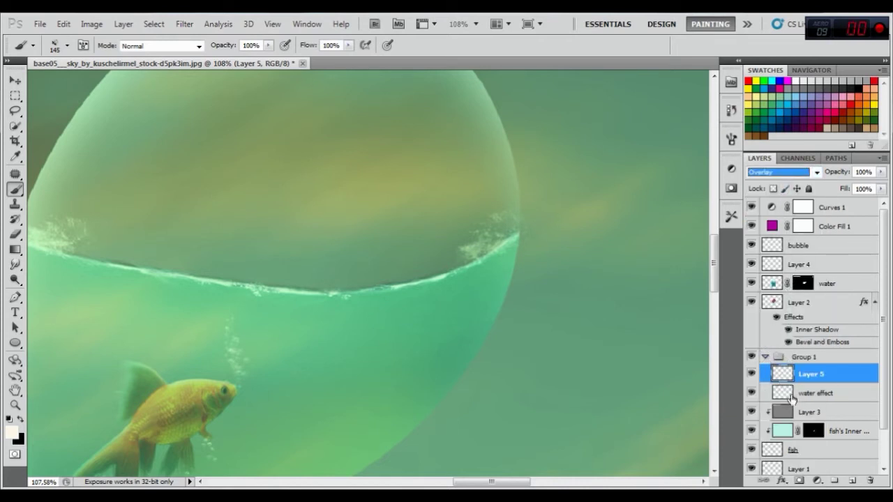
click(792, 394)
click(772, 171)
click(772, 342)
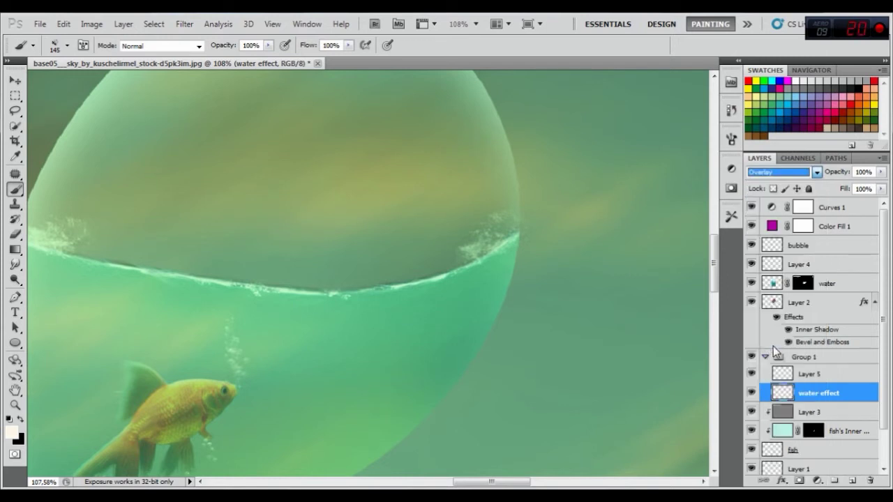
- Toggle Group 1's visibility to compare the splashes, then add a new layer above Layer 5
click(802, 376)
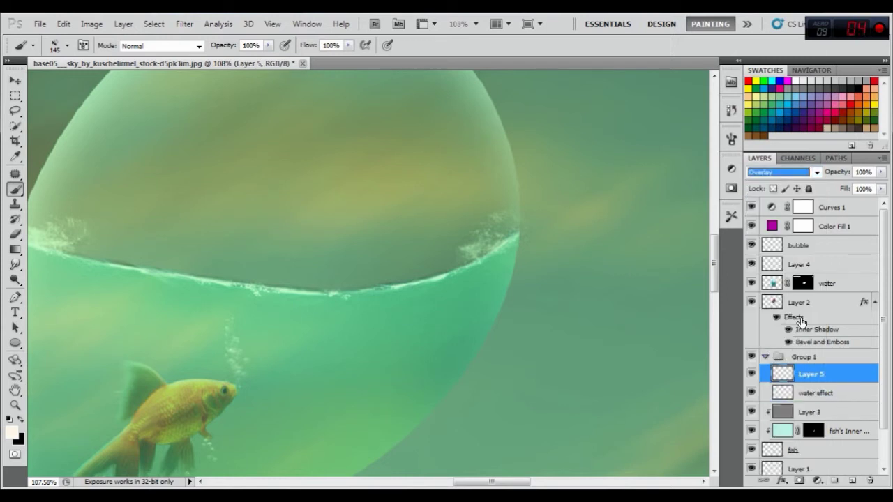
click(765, 357)
click(765, 357)
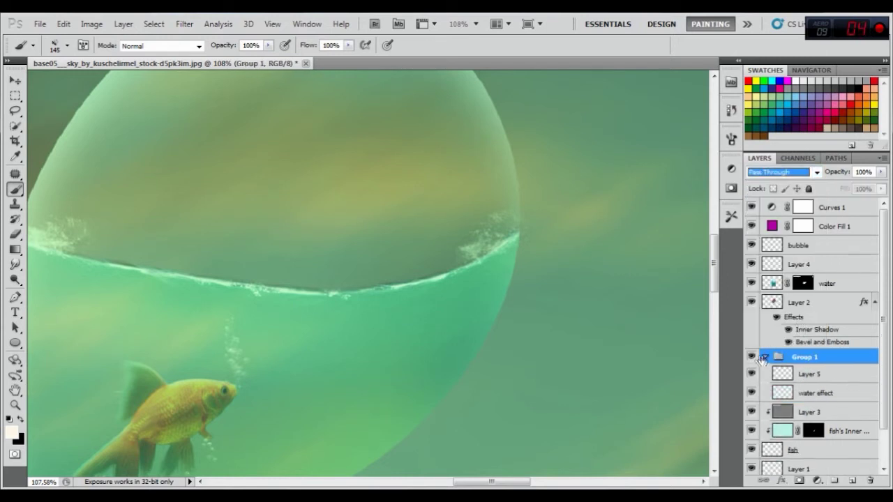
click(752, 358)
click(752, 357)
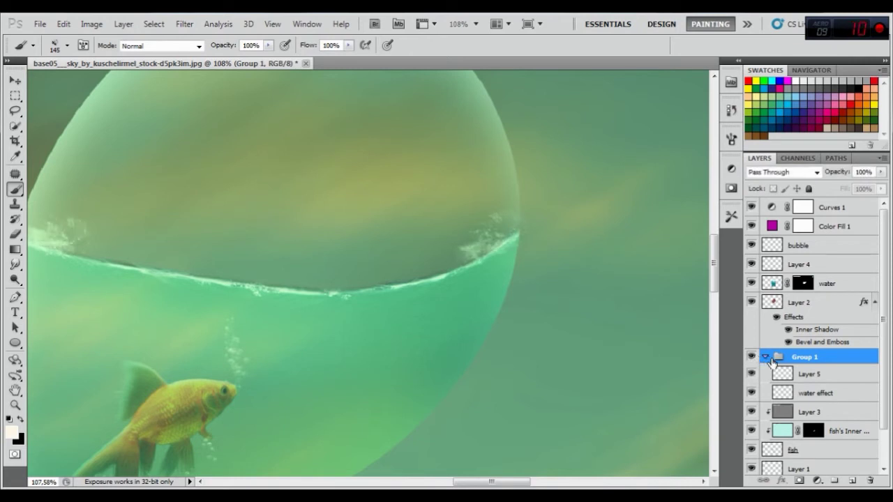
click(787, 377)
ctrl+click(787, 376)
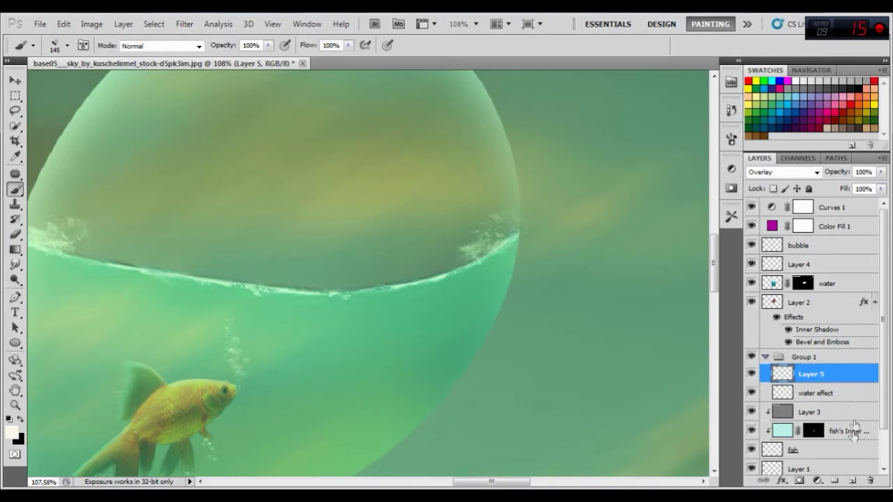
click(852, 481)
- Resize the splash brush from 166 px to 193 px on Layer 6
right_click(223, 227)
drag(318, 249, 322, 249)
key(Return)
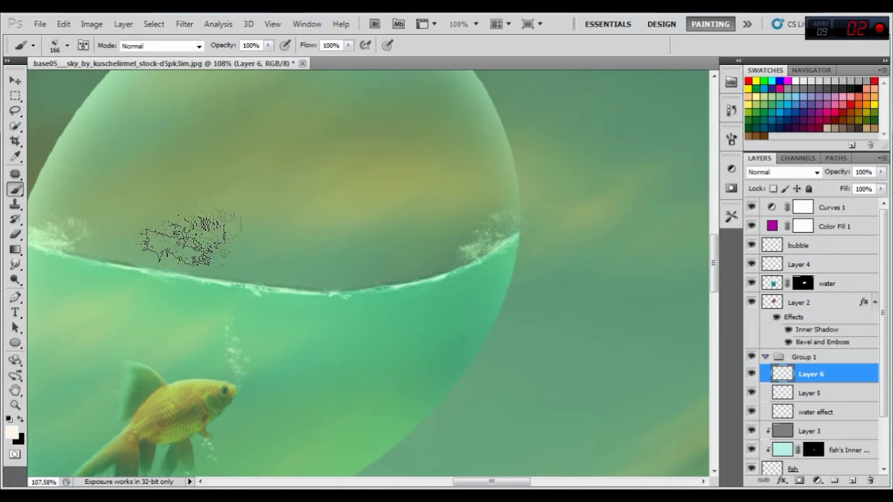
right_click(185, 241)
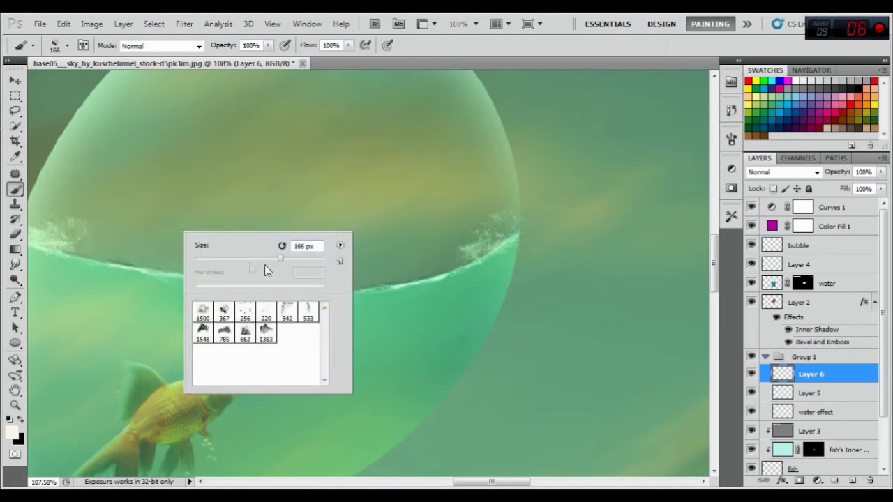
drag(283, 260, 297, 261)
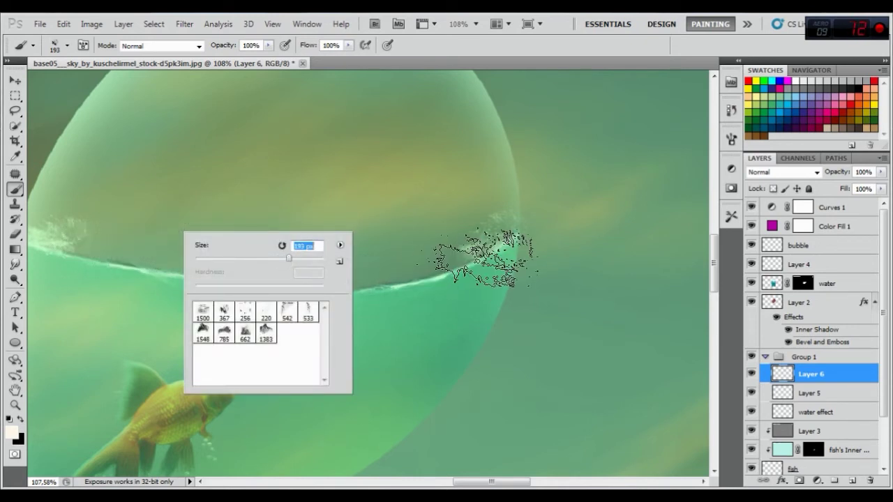
key(Return)
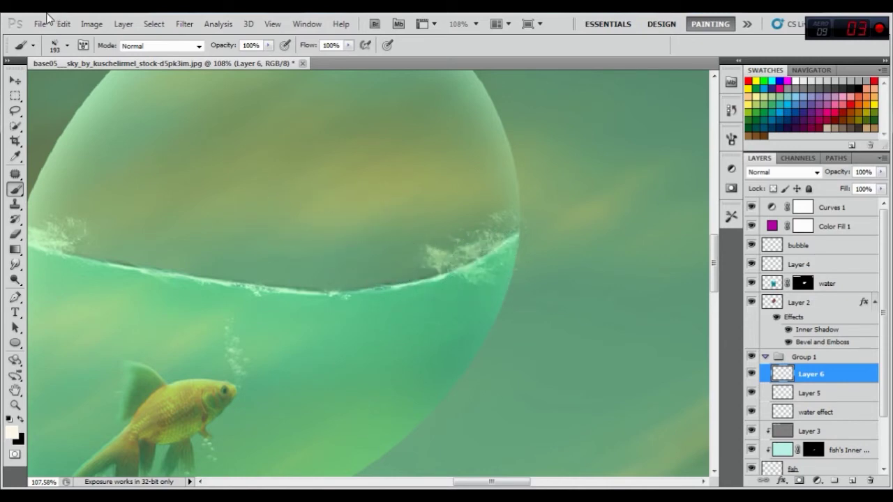
- Free-transform the Layer 6 splash, tilting it along the water line and shifting it left
click(55, 25)
click(143, 266)
drag(584, 261, 569, 215)
drag(493, 252, 472, 258)
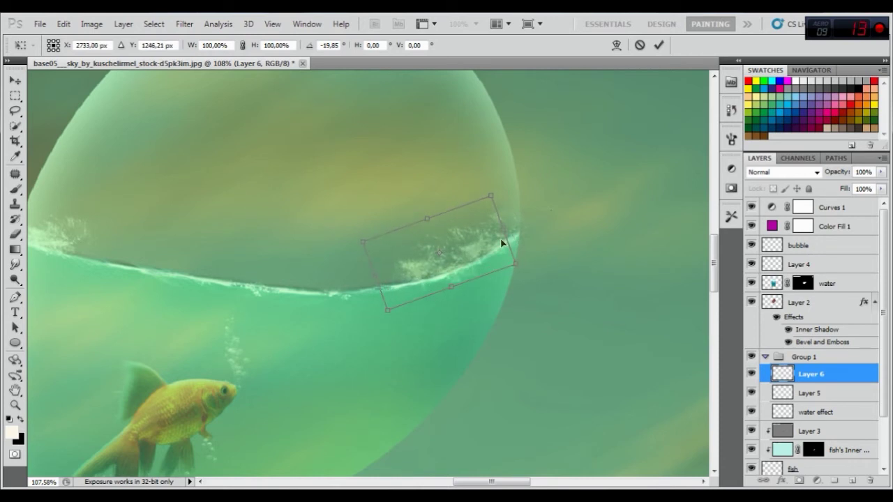
click(657, 45)
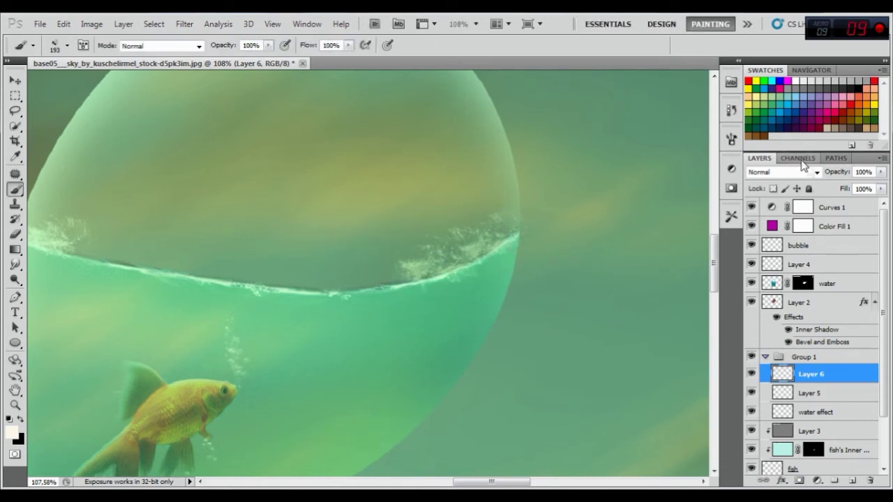
- Blend Layer 6 in Overlay mode, rechecking it after collapsing and expanding Group 1
click(816, 173)
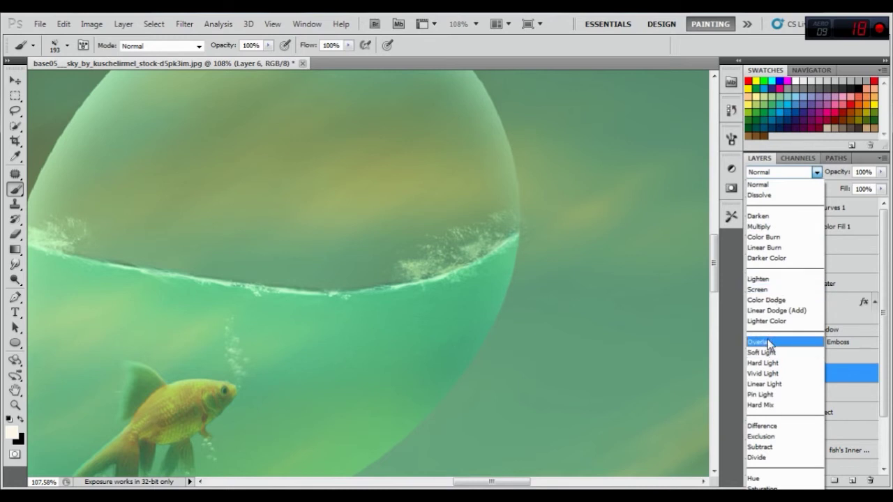
click(767, 342)
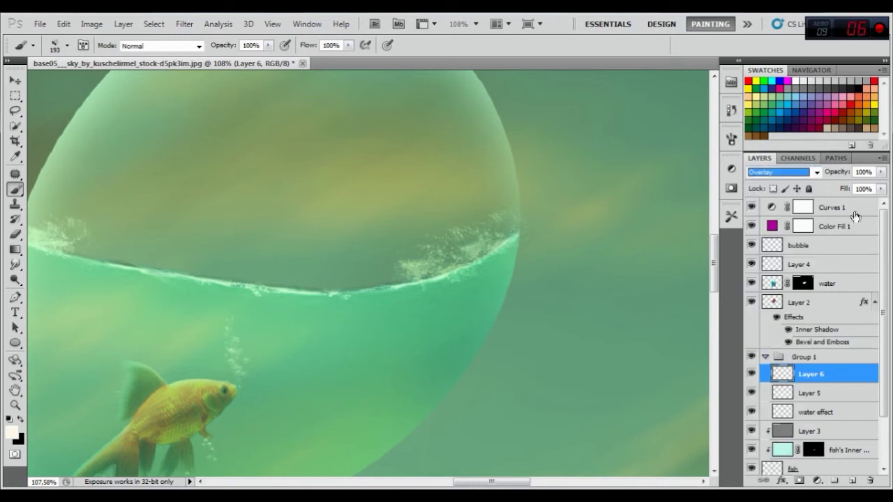
click(766, 357)
click(805, 357)
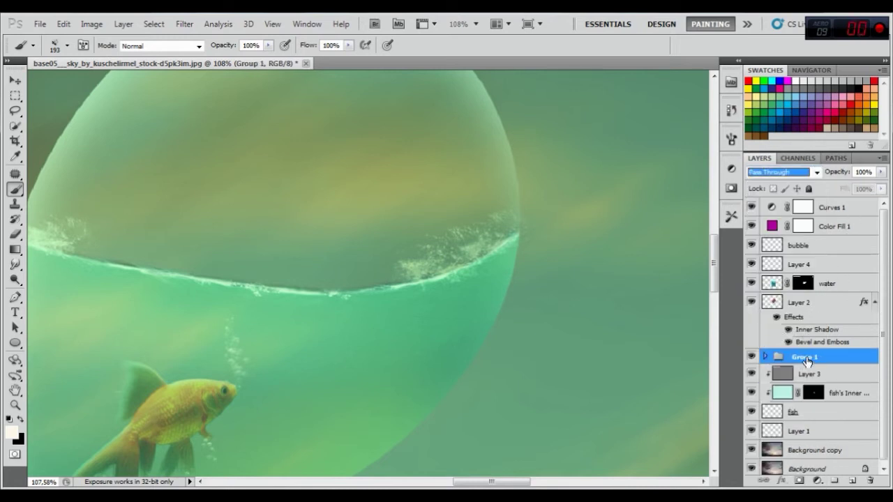
click(765, 357)
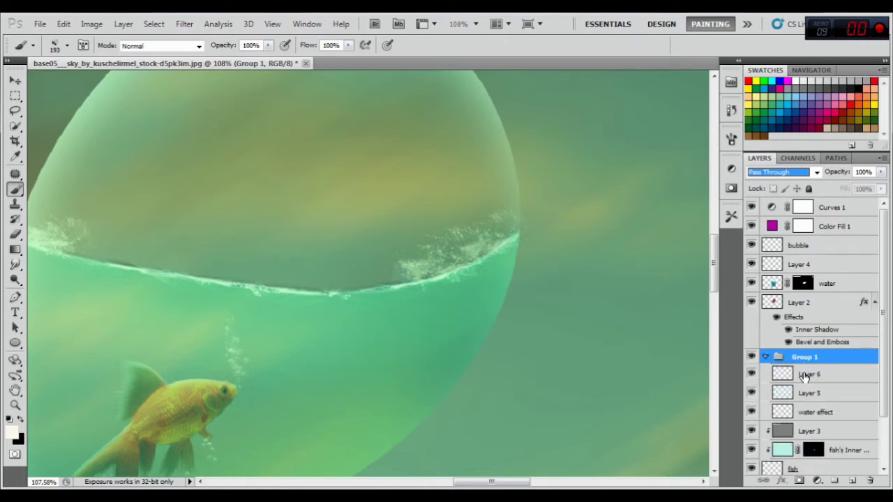
click(809, 374)
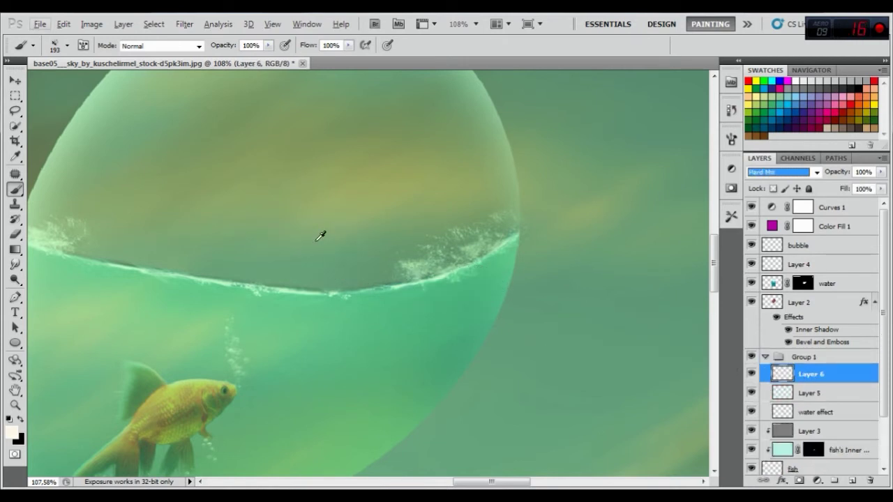
click(770, 174)
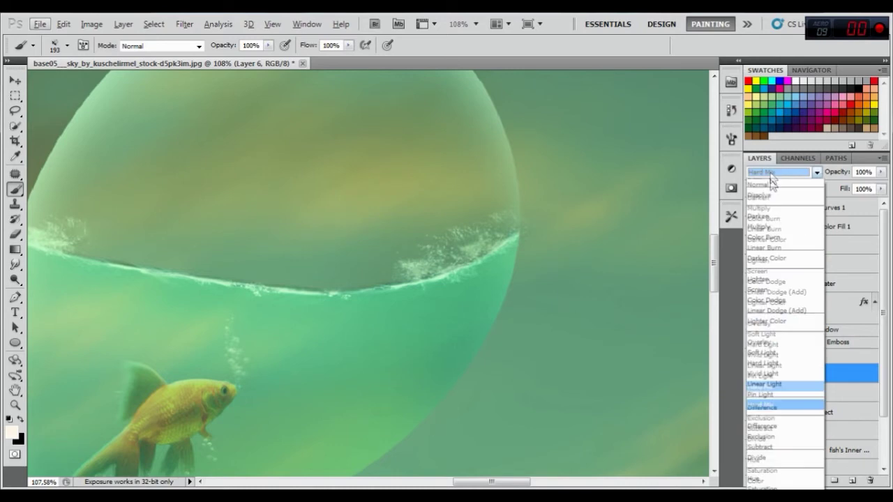
click(764, 341)
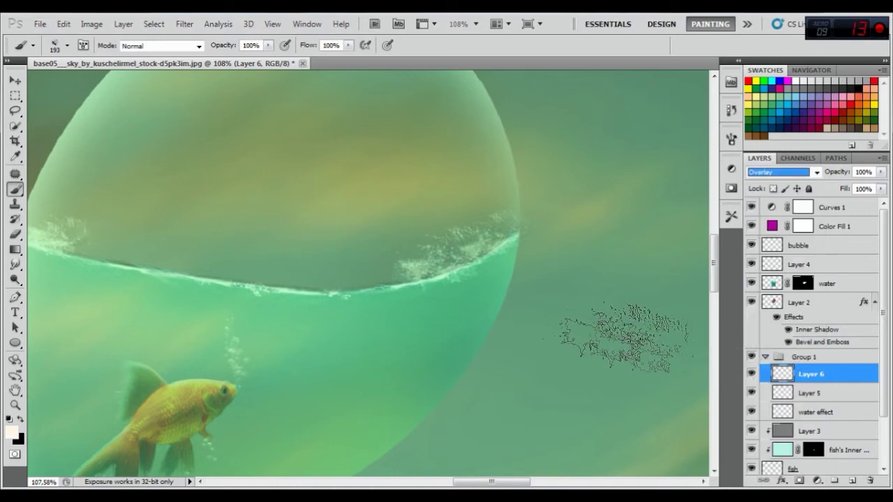
- Switch to the Move tool and zoom to review the composite
click(15, 80)
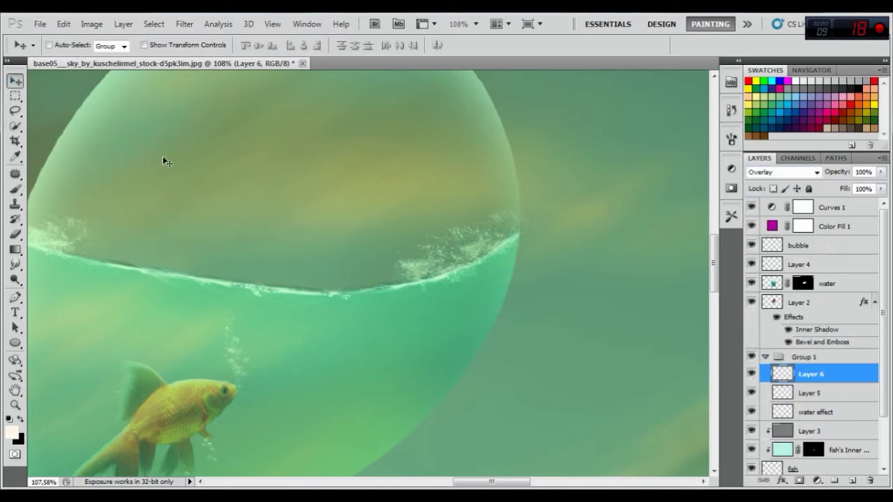
scroll(284, 180, down, 3)
scroll(285, 180, down, 2)
scroll(285, 180, down, 1)
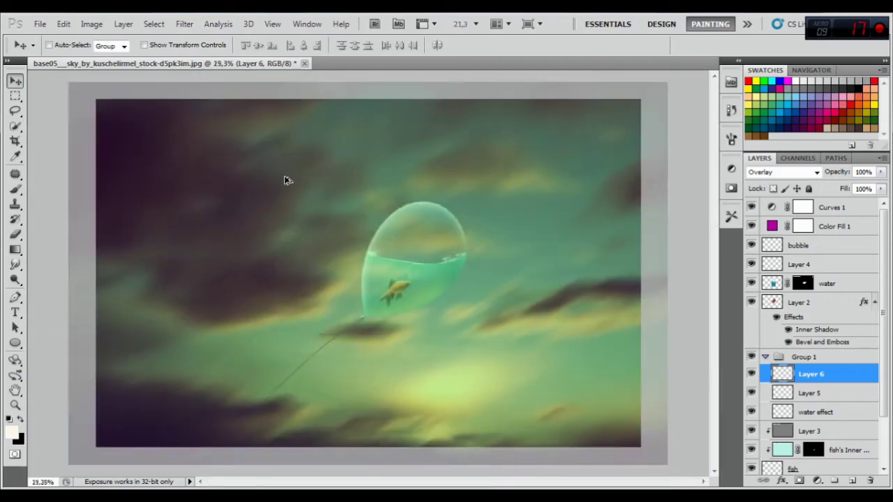
scroll(450, 288, up, 2)
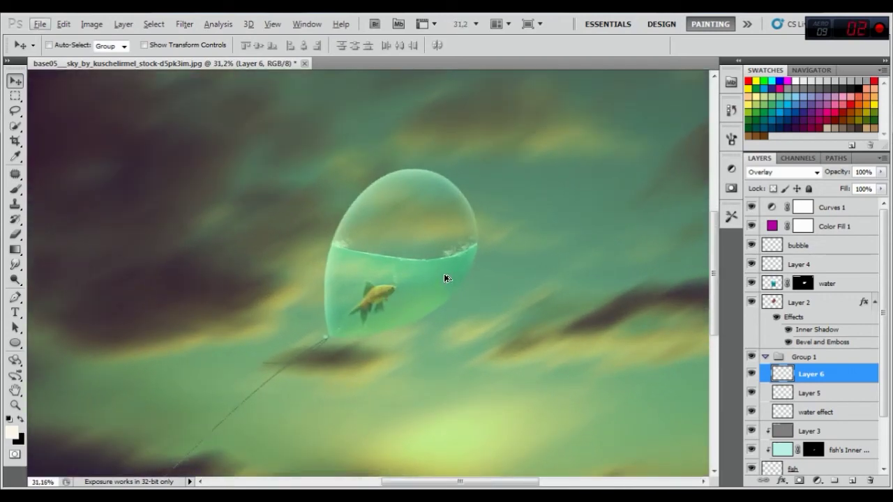
- Collapse Group 1 and add a layer mask to it
scroll(474, 247, up, 2)
scroll(462, 259, up, 1)
key(alt)
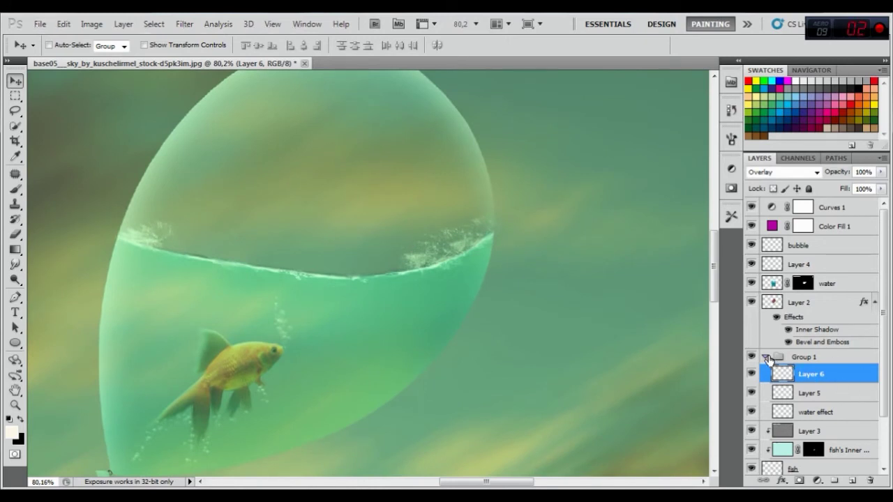
click(766, 357)
click(806, 359)
click(799, 479)
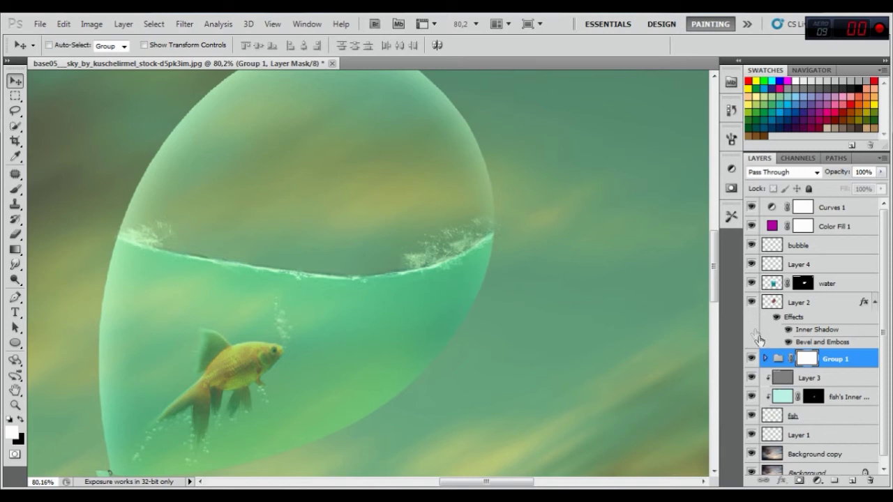
- Load the bubble outline as a selection and invert it, undoing an accidental erase
ctrl+click(775, 303)
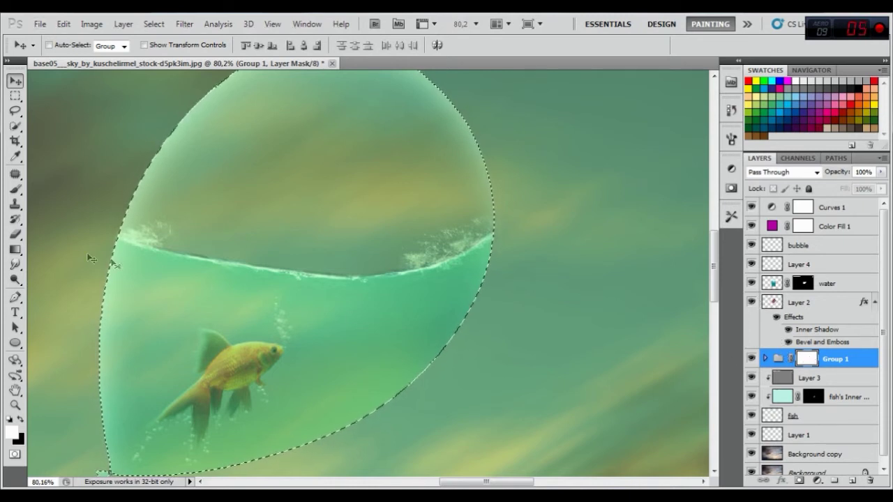
click(153, 24)
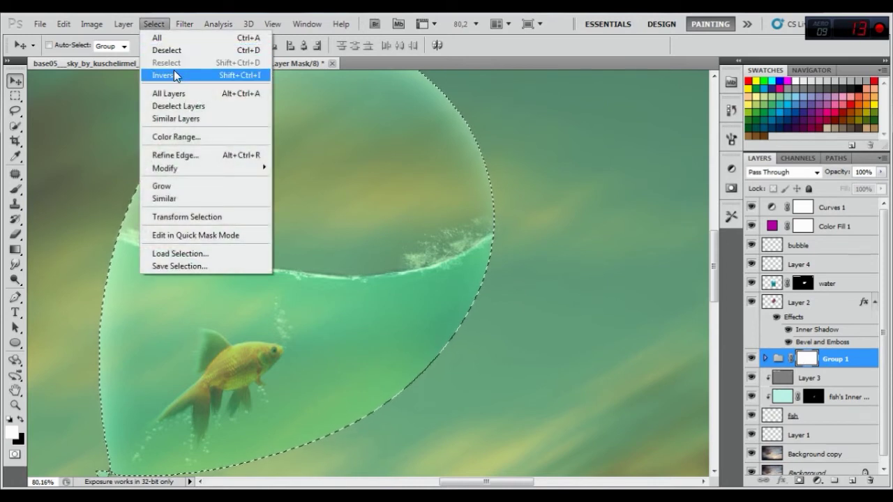
click(174, 74)
click(15, 234)
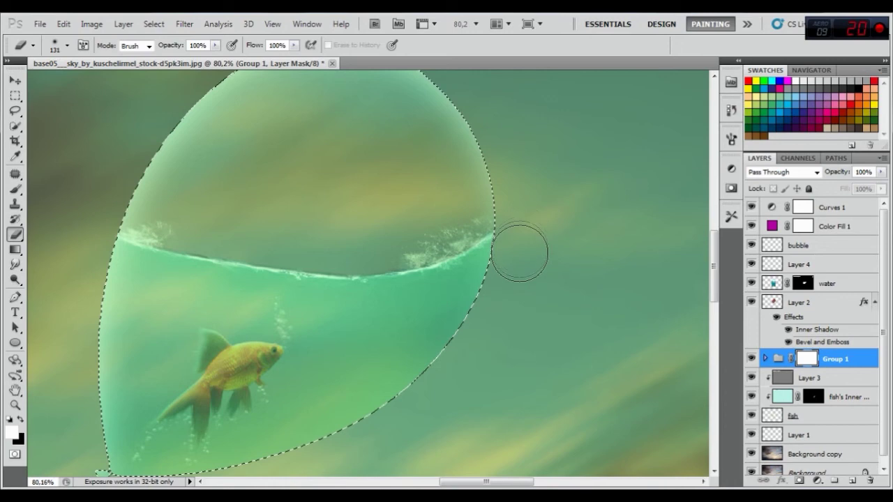
click(63, 24)
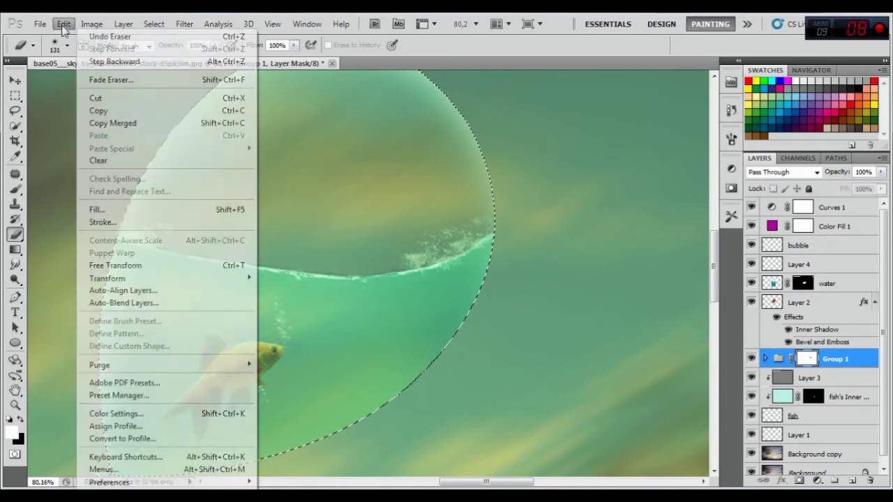
click(91, 63)
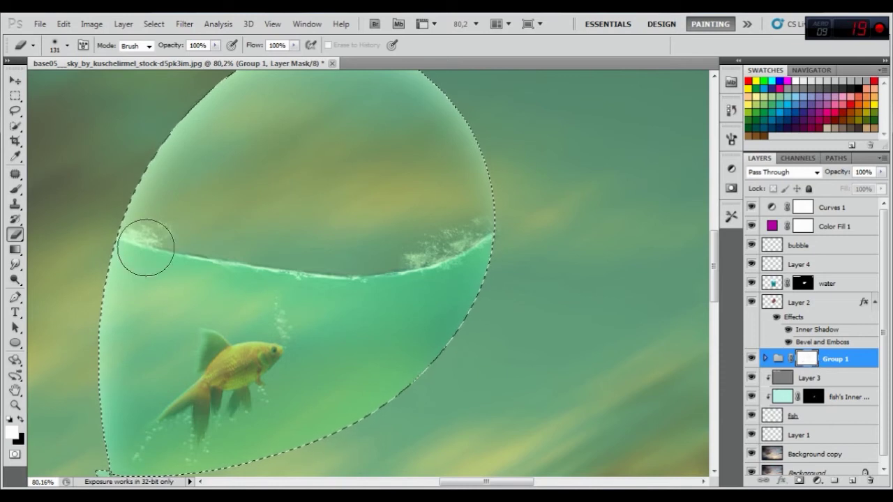
- Paint the mask black outside the bubble with a brush sized 41 then 70 px
key(b)
right_click(391, 284)
drag(500, 302, 441, 303)
key(Return)
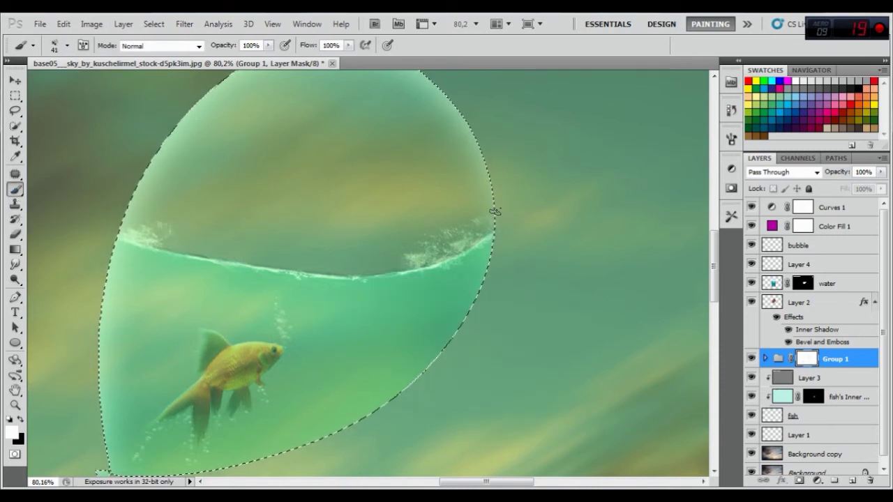
key(x)
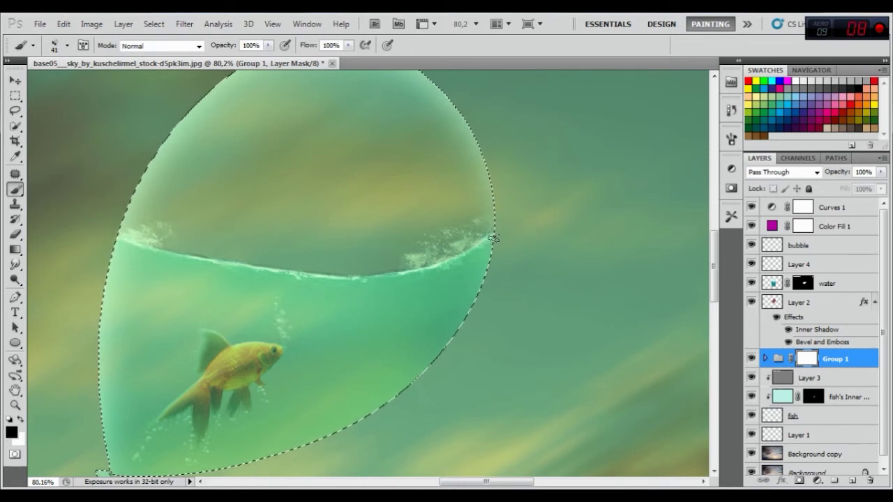
right_click(502, 252)
drag(579, 259, 592, 256)
key(Return)
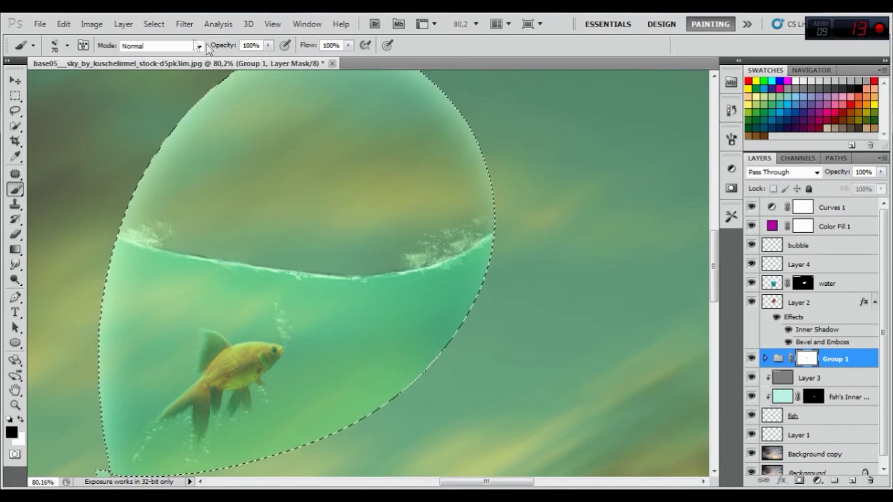
- Deselect and zoom to check the splashes now confined to the balloon
click(154, 24)
click(176, 52)
scroll(233, 157, down, 3)
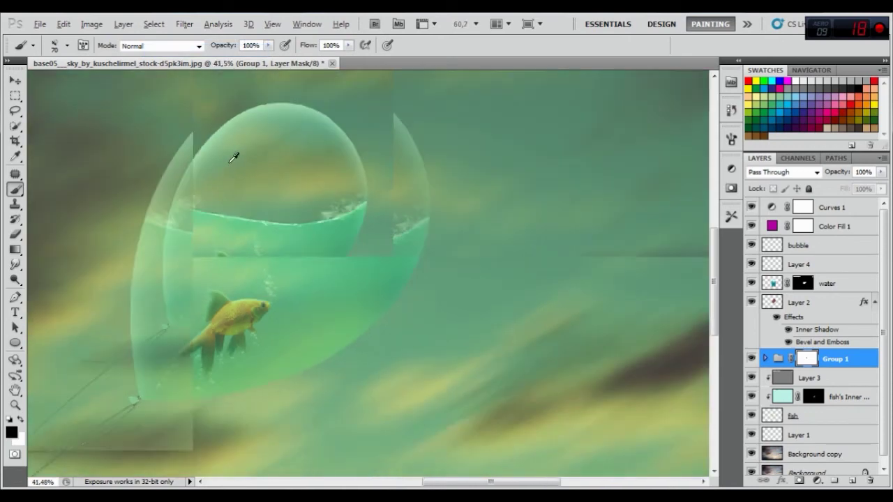
scroll(234, 157, down, 1)
scroll(234, 160, down, 1)
scroll(233, 167, down, 1)
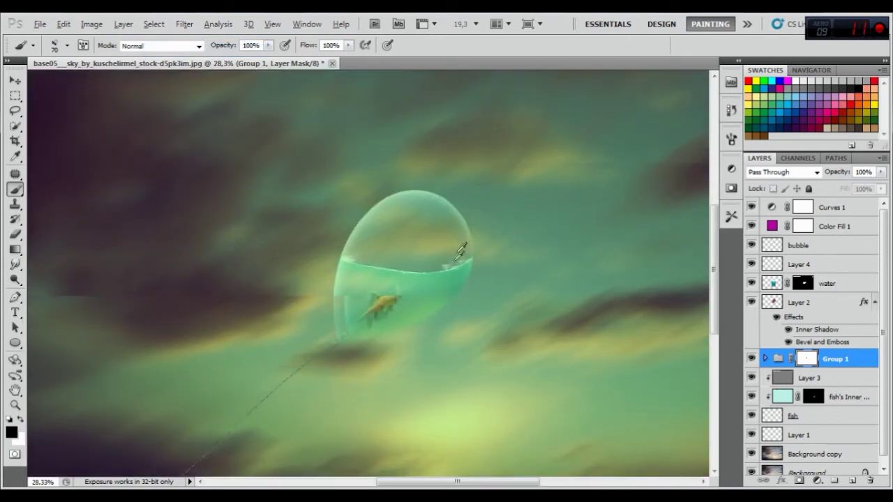
scroll(446, 251, up, 2)
scroll(411, 268, up, 3)
scroll(402, 275, up, 1)
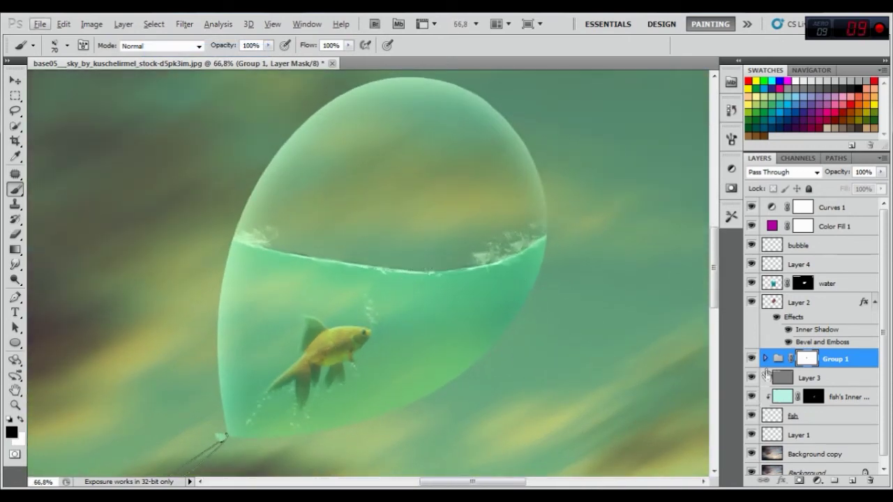
click(765, 358)
- Add a new layer above Layer 6 and load the Bubbles By DP Studios brush set
click(812, 377)
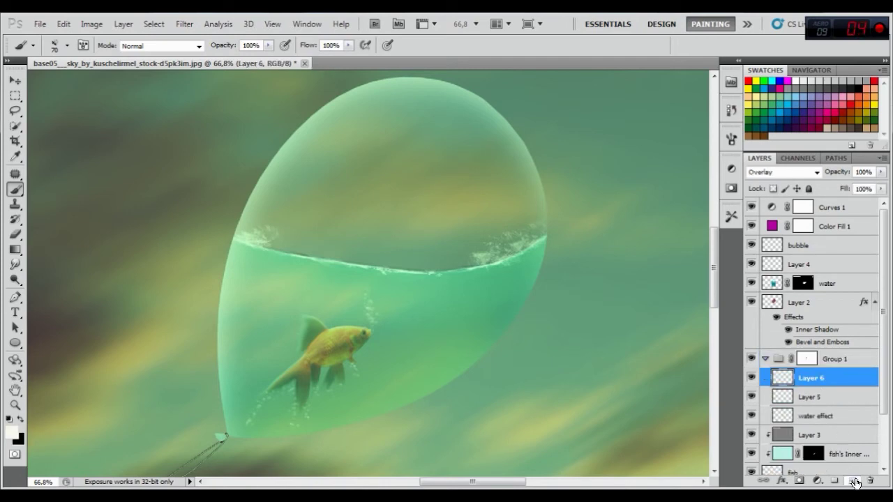
click(855, 483)
right_click(102, 176)
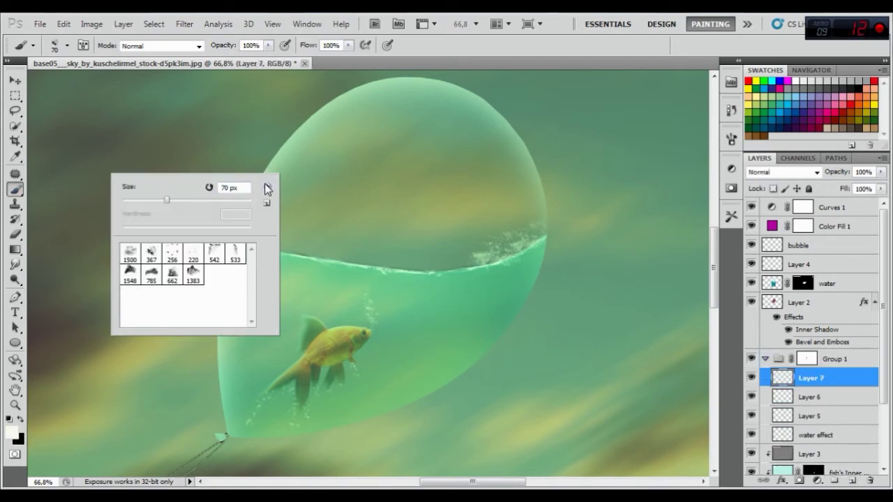
click(267, 188)
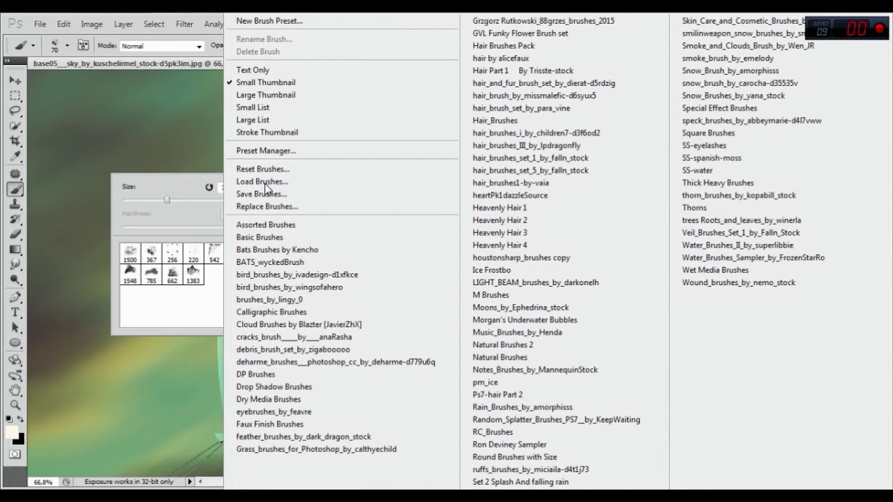
click(259, 206)
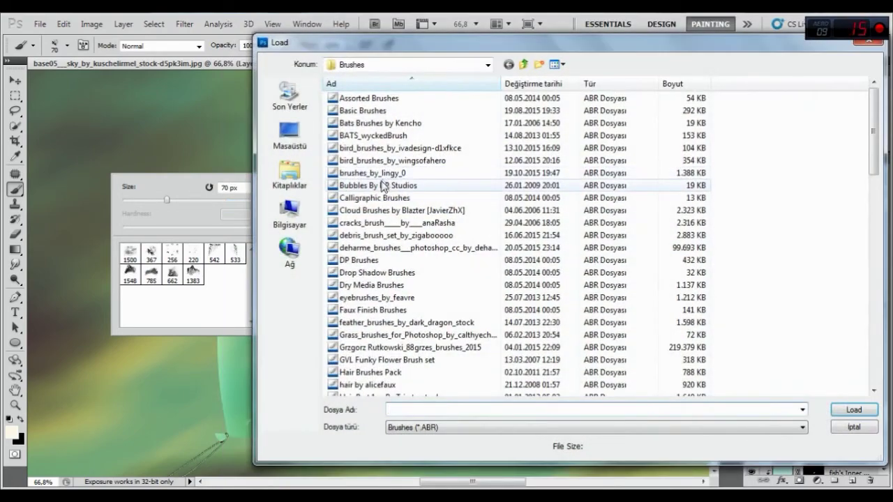
click(382, 185)
click(853, 410)
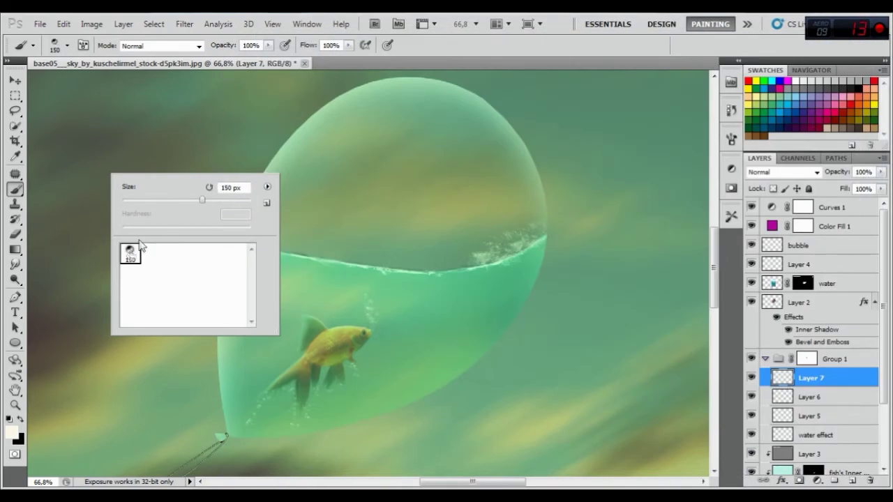
- Paint bubbles along the waterline with a 46 px bubble brush
drag(202, 200, 152, 200)
key(Return)
scroll(275, 253, up, 3)
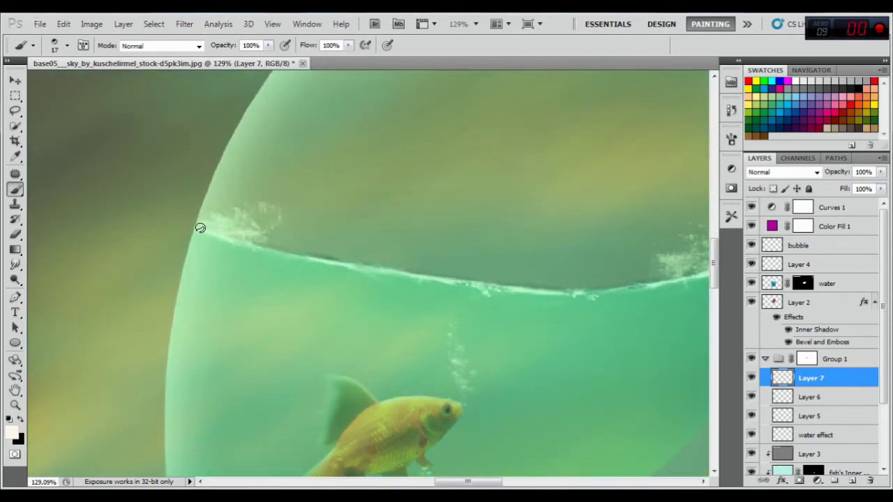
drag(231, 236, 308, 256)
drag(381, 273, 496, 290)
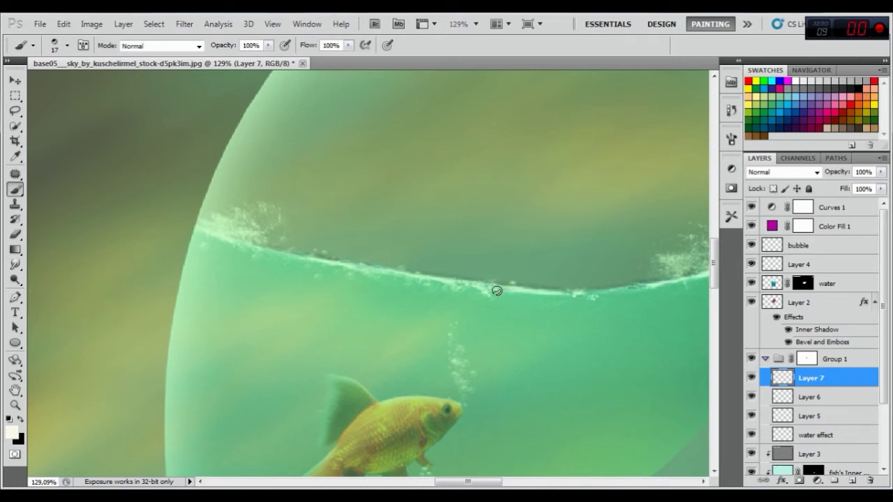
drag(430, 281, 472, 288)
drag(575, 298, 514, 285)
drag(601, 253, 463, 305)
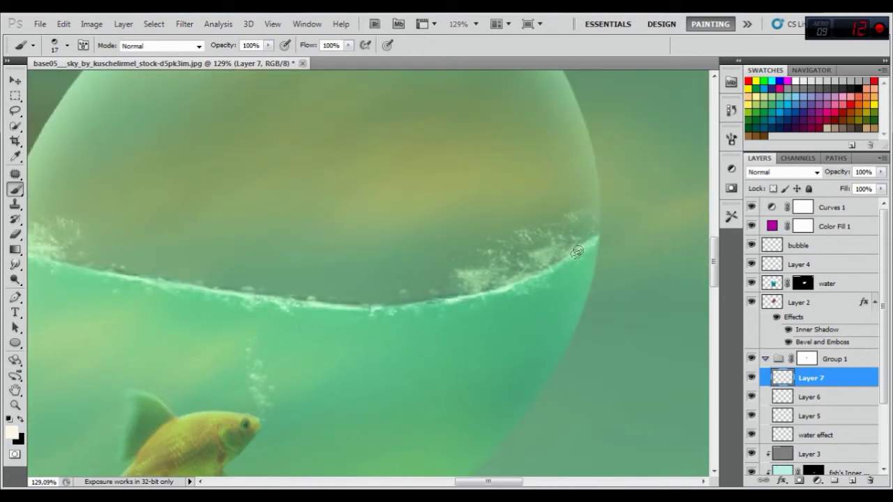
- Shrink the brush to 9 px and set Layer 7 to Overlay blending
right_click(499, 290)
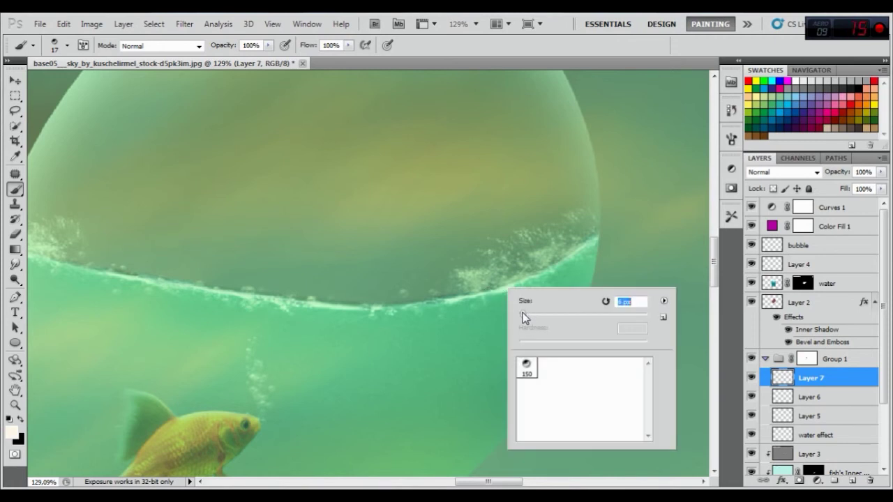
drag(524, 313, 526, 314)
key(Return)
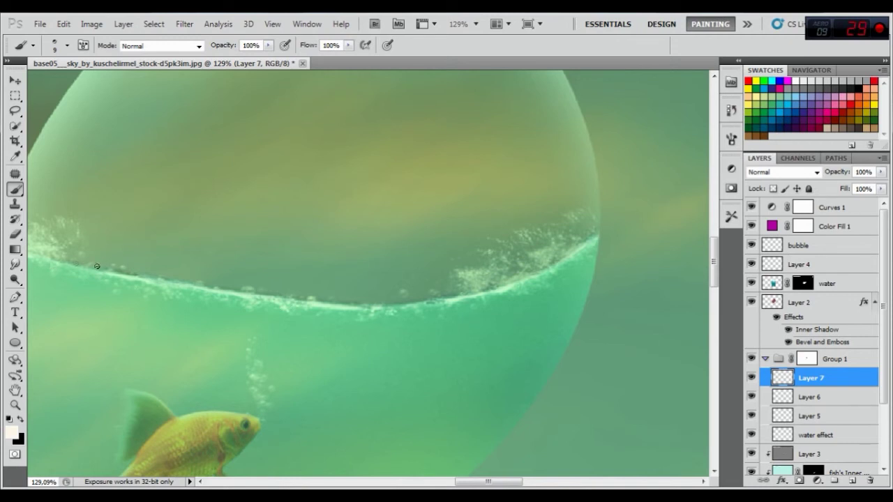
click(783, 172)
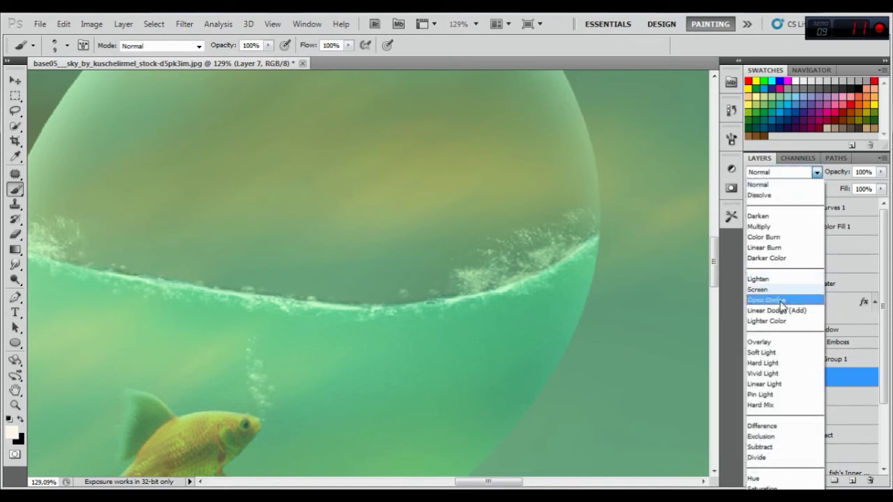
click(774, 345)
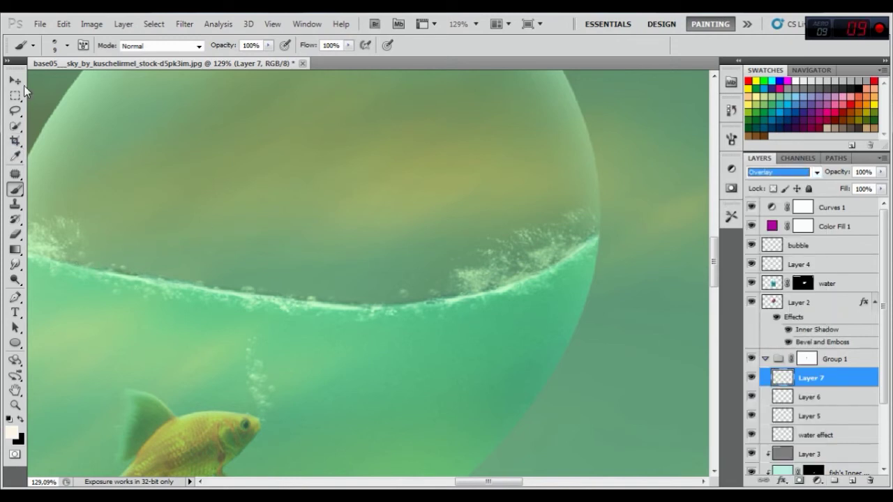
click(16, 81)
scroll(240, 231, down, 2)
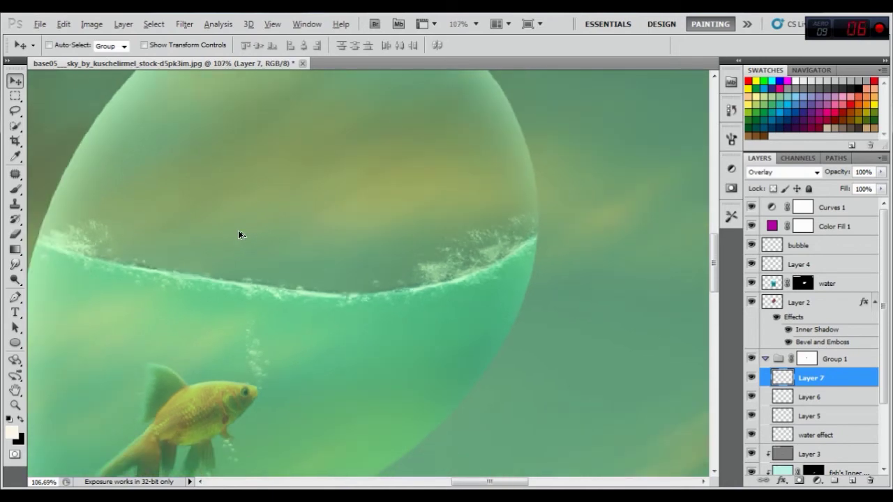
scroll(239, 231, down, 2)
scroll(239, 231, down, 2)
scroll(239, 231, down, 2)
scroll(240, 234, down, 2)
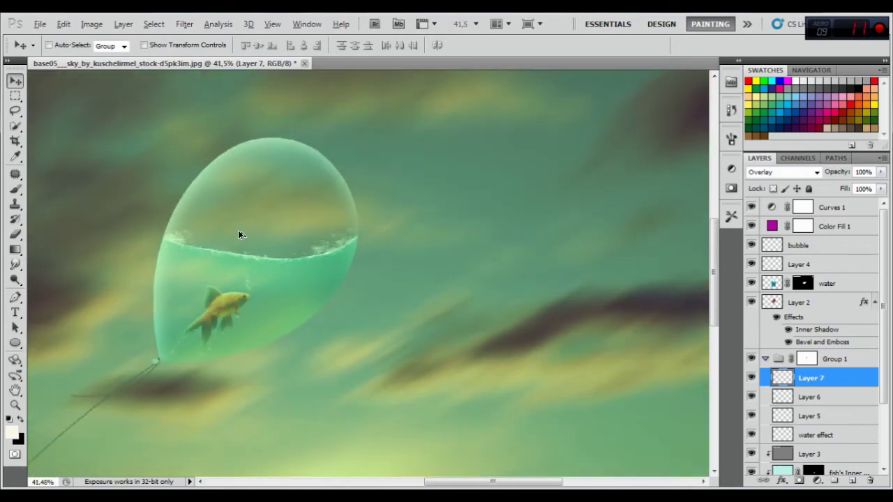
scroll(240, 249, down, 2)
scroll(241, 251, down, 2)
scroll(240, 251, down, 1)
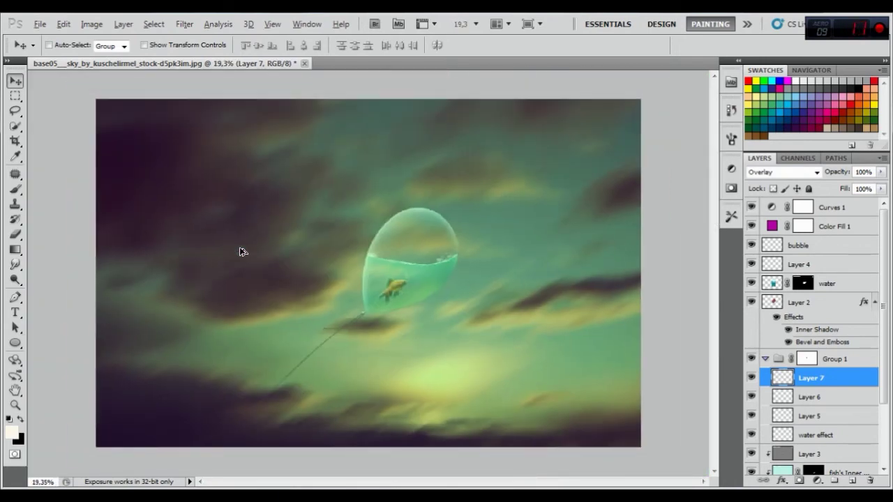
scroll(454, 315, down, 1)
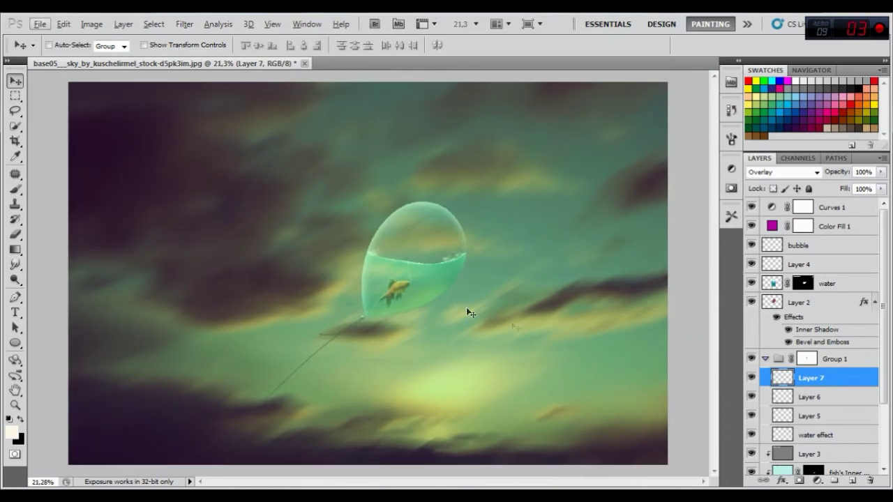
click(765, 358)
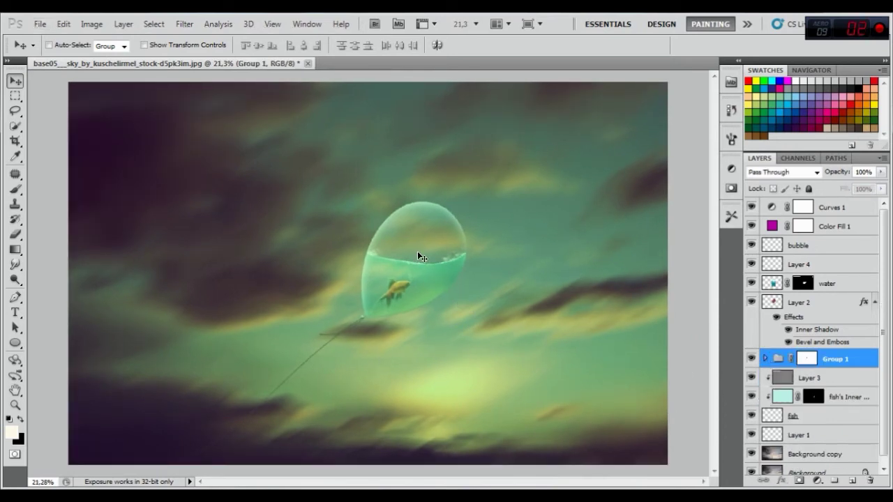
scroll(422, 257, up, 1)
scroll(419, 272, up, 1)
scroll(420, 281, up, 1)
scroll(421, 284, up, 1)
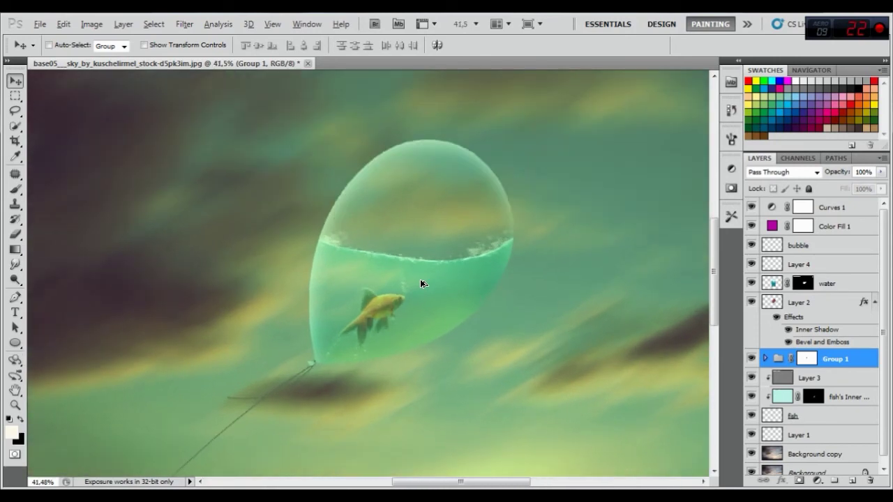
scroll(421, 284, down, 1)
scroll(420, 283, down, 1)
scroll(420, 280, down, 1)
scroll(420, 281, up, 1)
click(807, 358)
key(b)
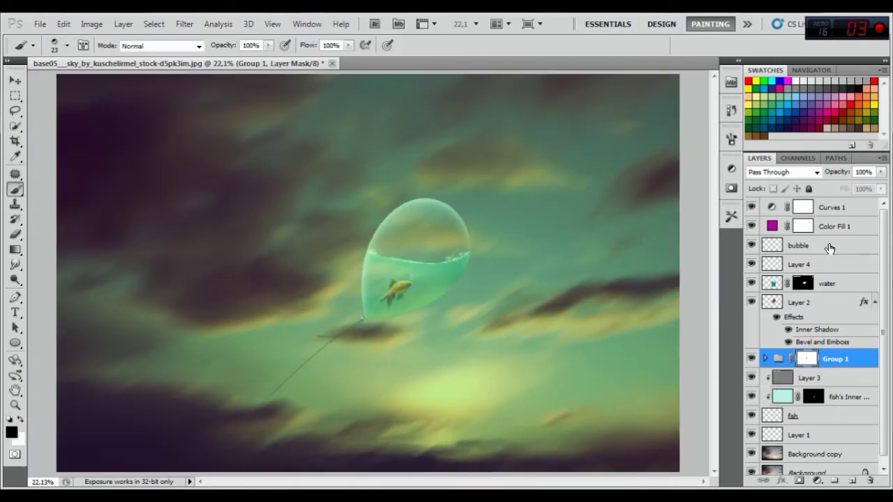
- Create a new layer above the bubble and load the Water_Brushes_Sampler brush set
click(828, 249)
click(852, 480)
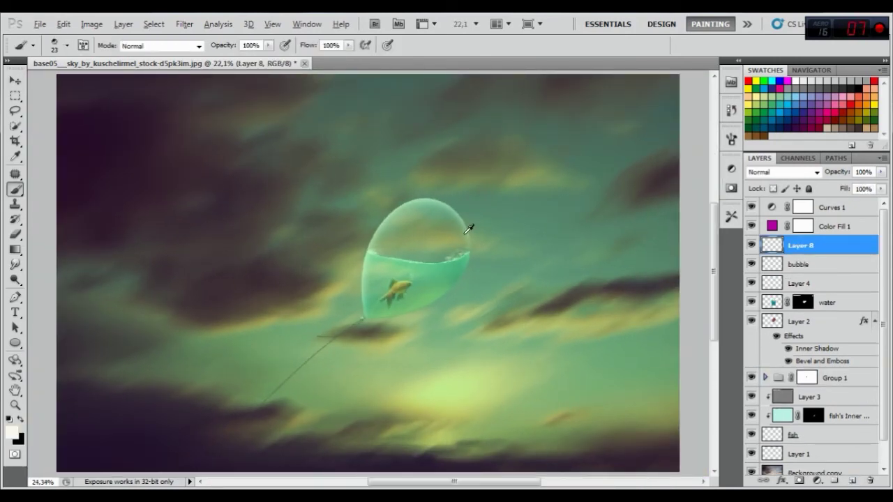
scroll(470, 229, up, 2)
right_click(260, 203)
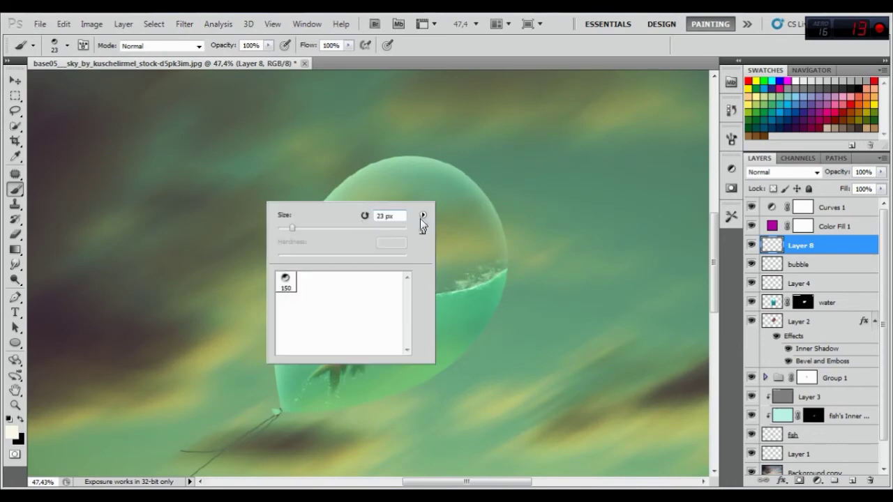
click(422, 216)
click(726, 256)
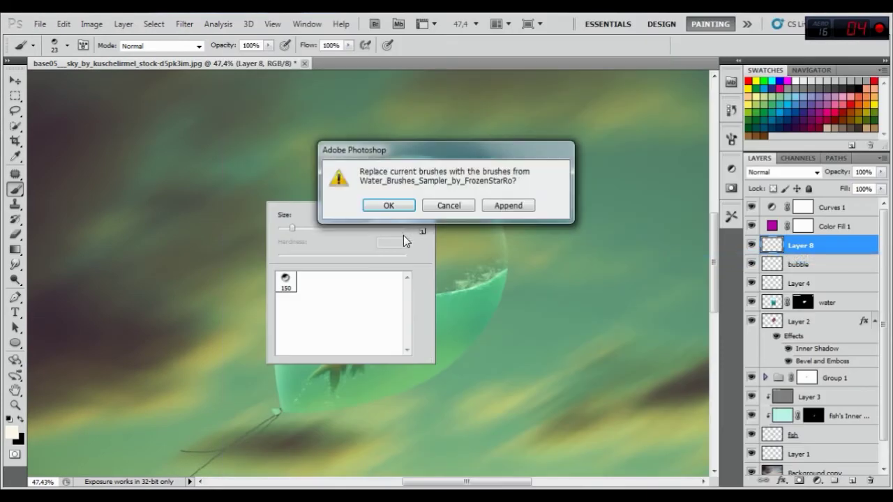
click(388, 205)
- Stamp droplets across the balloon's upper half with water brush 256 at 83 px
click(328, 281)
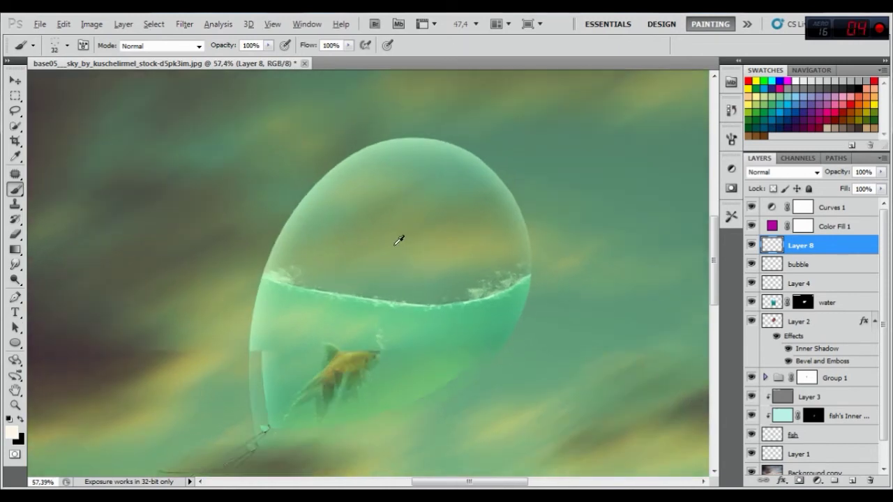
right_click(399, 240)
drag(421, 256, 457, 256)
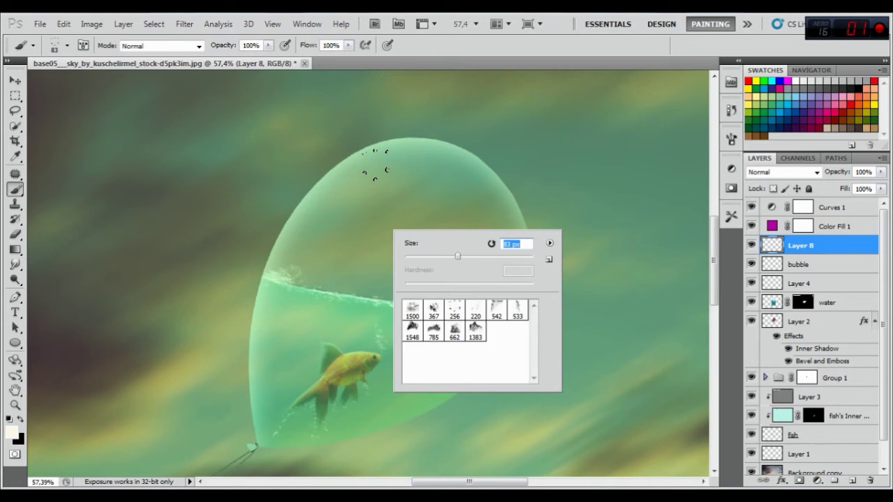
click(373, 169)
click(342, 196)
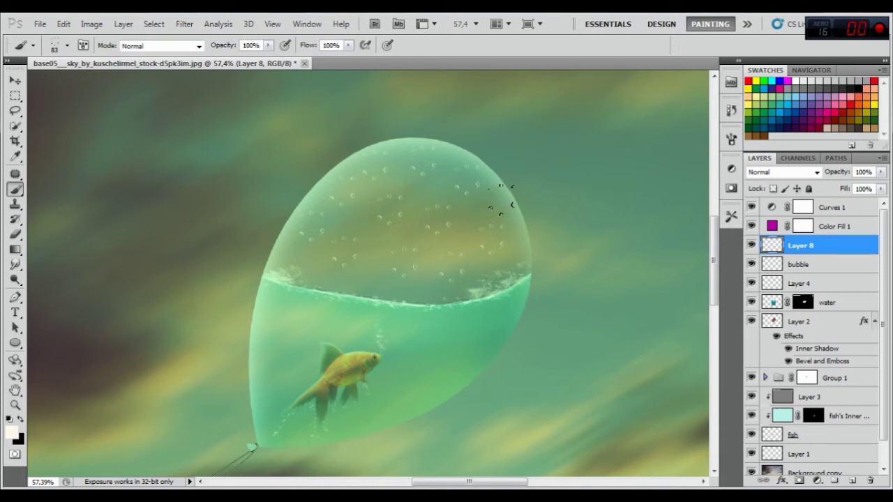
- Start a Warp transform on Layer 8 and bend the droplets' right side to the balloon edge
click(64, 24)
click(147, 262)
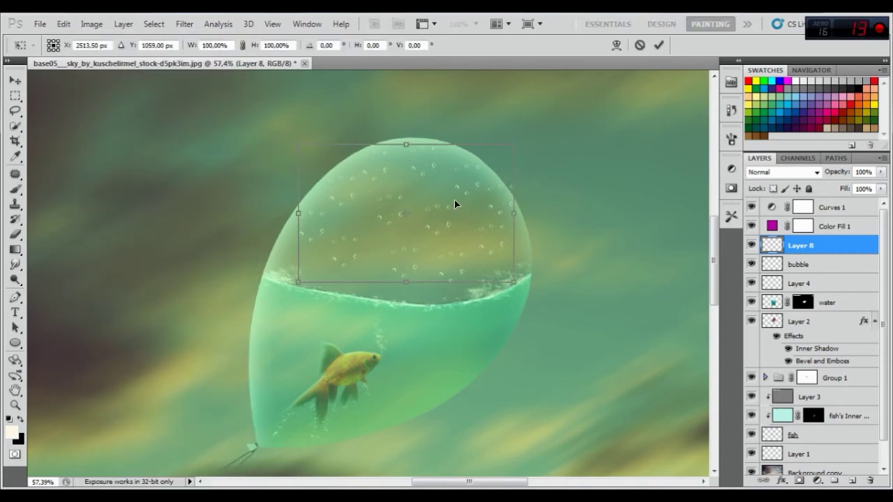
right_click(454, 200)
click(489, 301)
drag(518, 143, 465, 148)
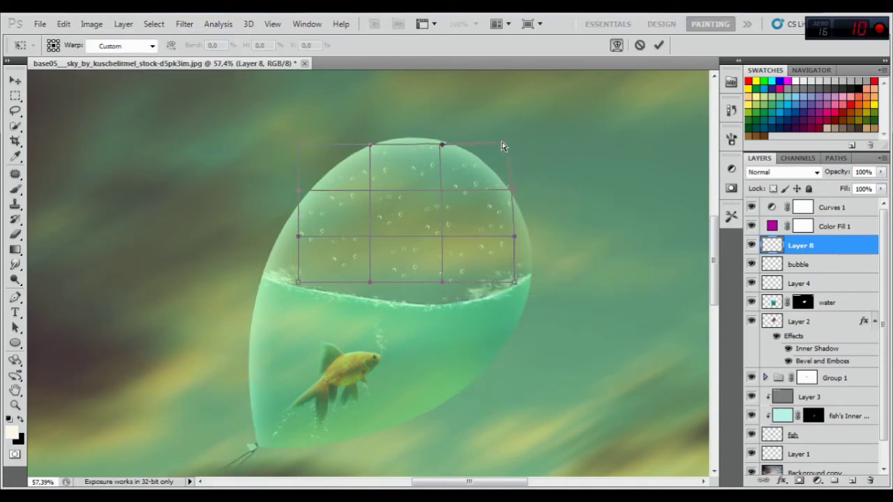
drag(508, 221, 517, 217)
drag(517, 277, 529, 276)
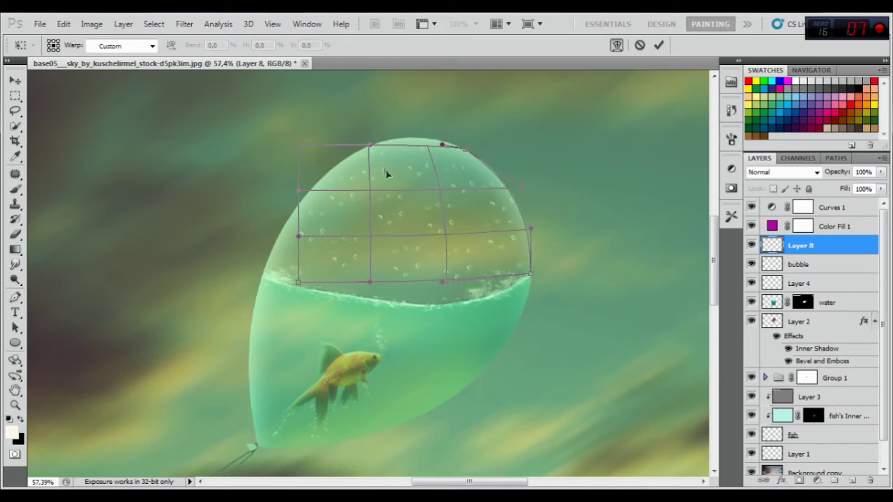
- Curve the droplets' left, lower and top edges to the balloon outline and commit the warp
mouse_move(298, 144)
mouse_down()
mouse_move(371, 128)
mouse_move(365, 133)
mouse_up()
mouse_move(299, 238)
mouse_down()
mouse_move(313, 225)
mouse_move(301, 213)
mouse_up()
mouse_move(365, 148)
mouse_down()
mouse_move(355, 150)
mouse_move(353, 133)
mouse_move(355, 150)
mouse_move(369, 135)
mouse_move(373, 144)
mouse_move(367, 136)
mouse_move(383, 139)
mouse_up()
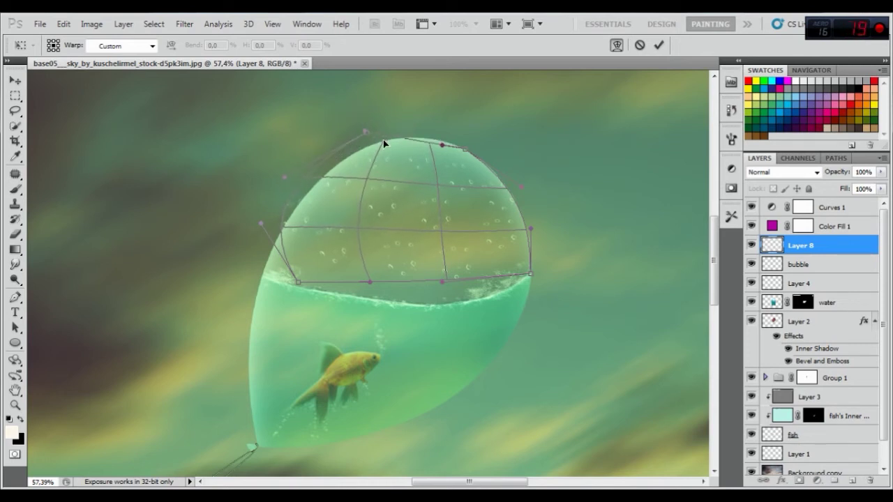
mouse_move(298, 281)
mouse_down()
mouse_move(272, 265)
mouse_move(277, 274)
mouse_up()
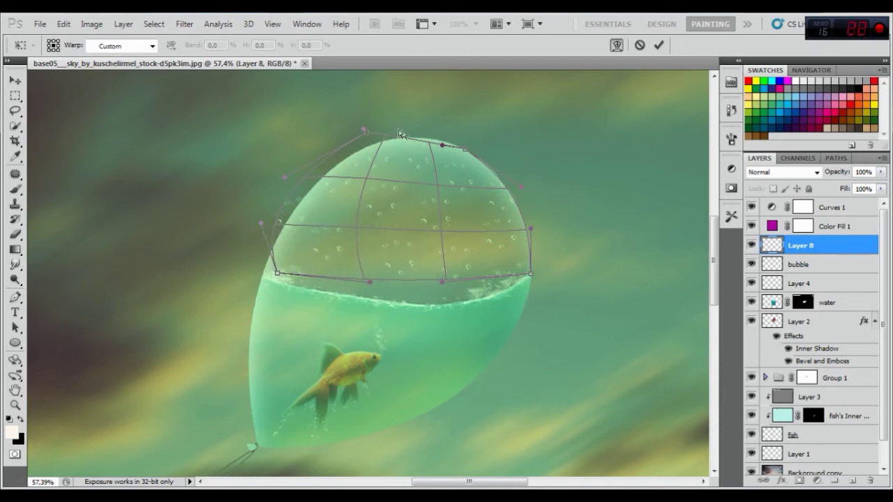
drag(309, 179, 315, 189)
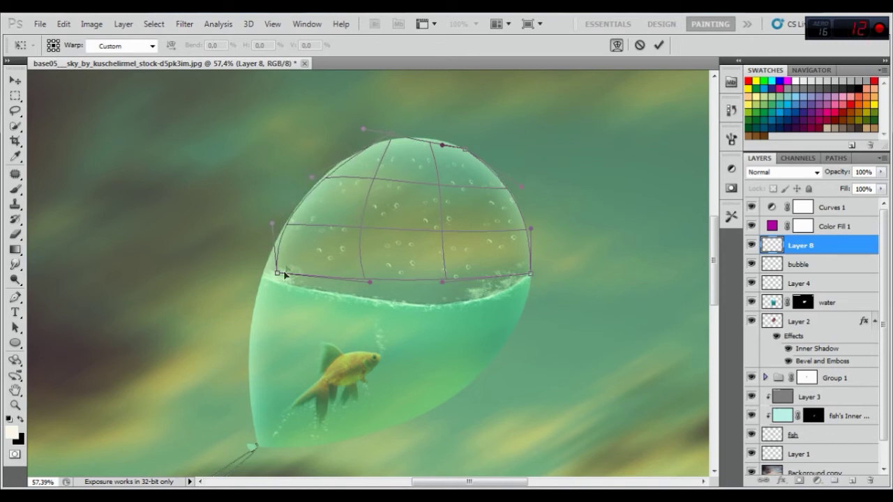
mouse_move(277, 273)
mouse_down()
mouse_move(272, 265)
mouse_move(265, 277)
mouse_up()
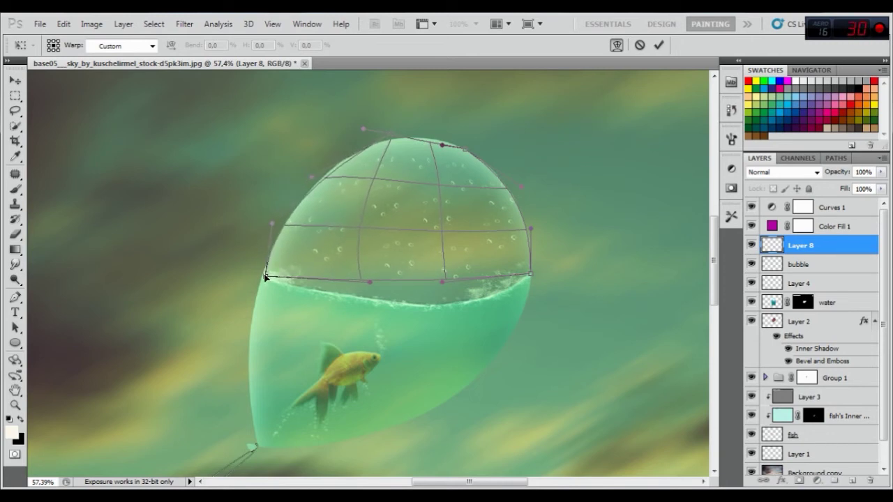
drag(453, 274, 454, 279)
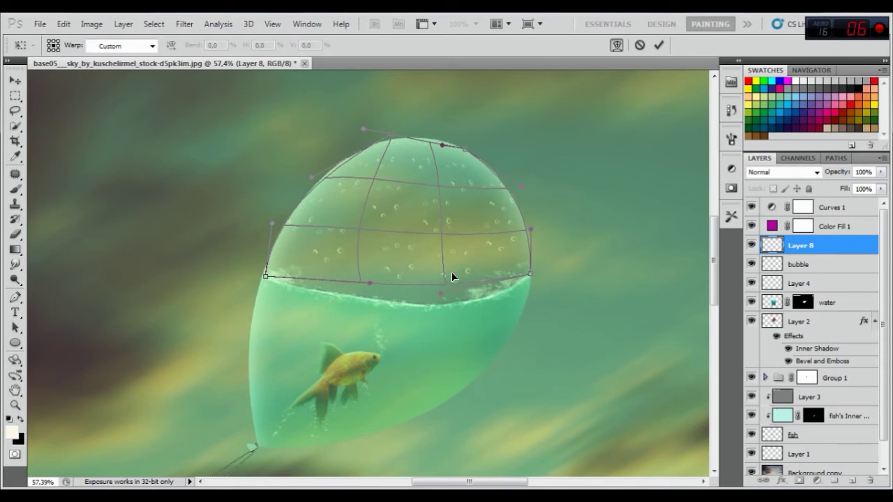
drag(528, 238, 528, 240)
drag(448, 151, 465, 148)
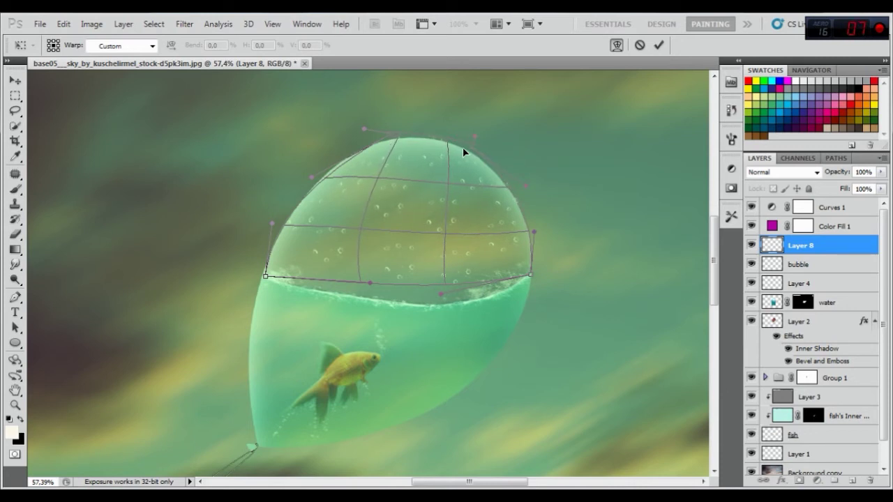
click(657, 45)
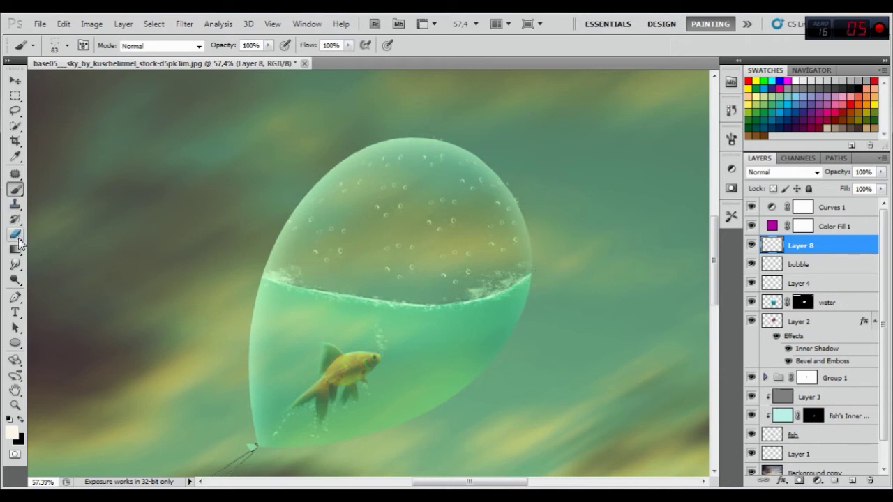
- Add a white layer mask to Layer 8 and pick a brush from a newly loaded set
click(800, 480)
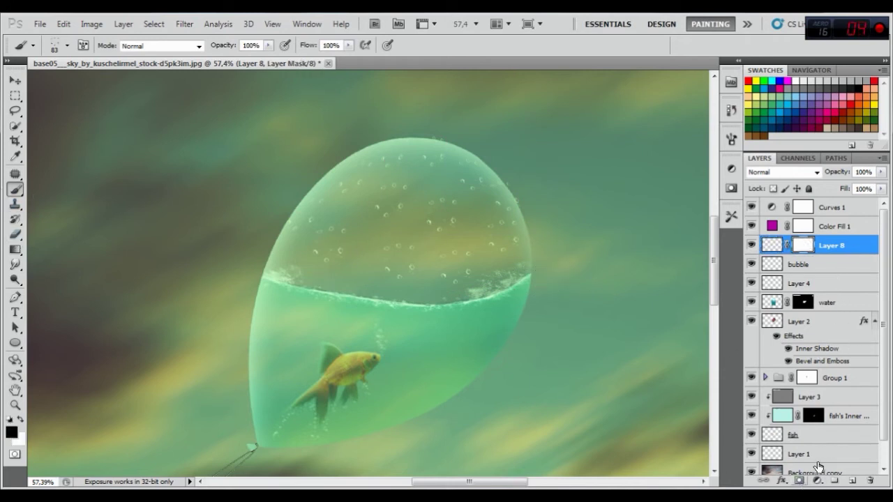
right_click(195, 197)
click(350, 209)
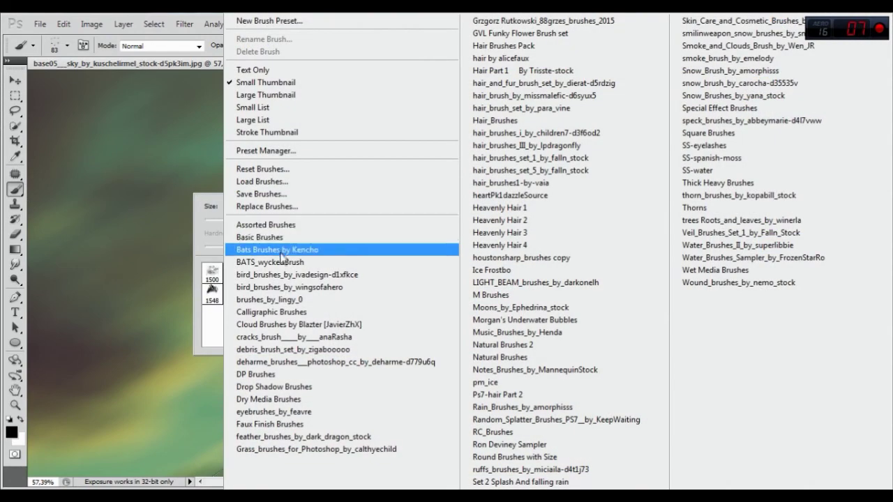
click(277, 299)
click(393, 204)
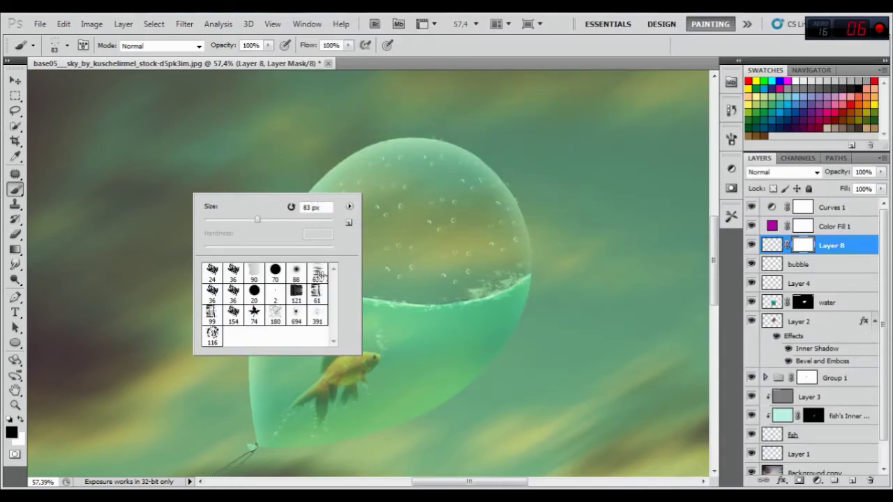
click(295, 272)
- Paint lightly on the mask near the bubble's edge with a 31 px brush, then hide Layer 8
drag(174, 220, 224, 220)
click(452, 48)
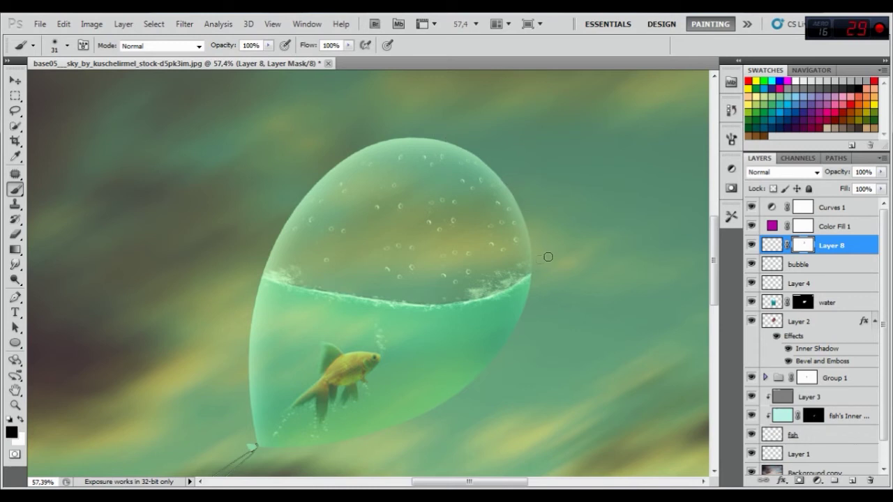
drag(454, 254, 445, 218)
click(752, 245)
- Compare Layer 8 on and off, then warp its top upward to match the balloon's curve
click(752, 246)
click(752, 245)
click(752, 245)
click(63, 24)
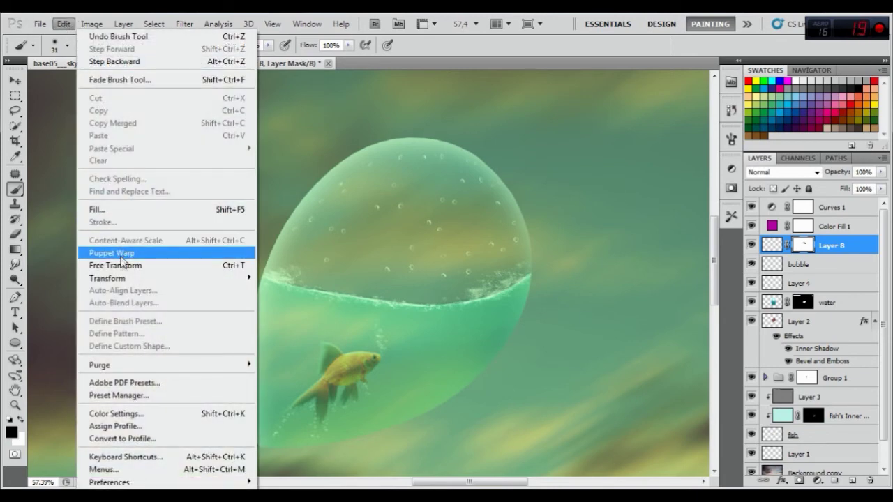
click(122, 265)
right_click(440, 191)
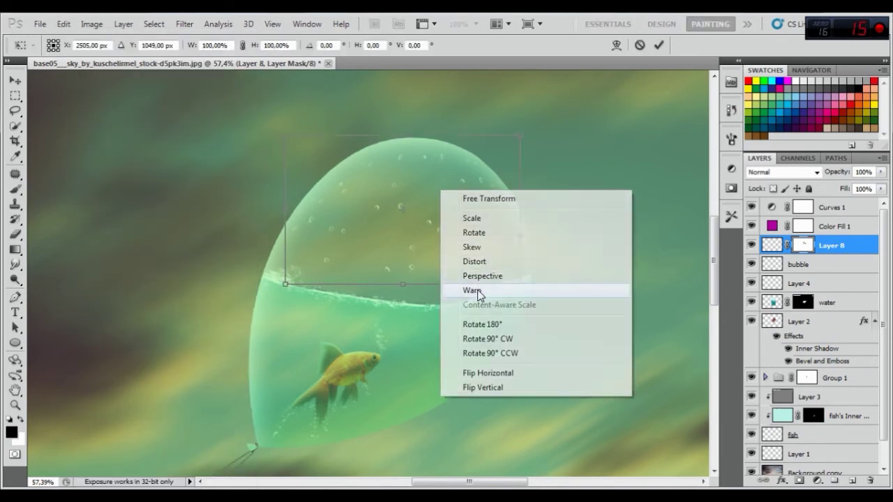
click(472, 290)
drag(395, 148, 392, 149)
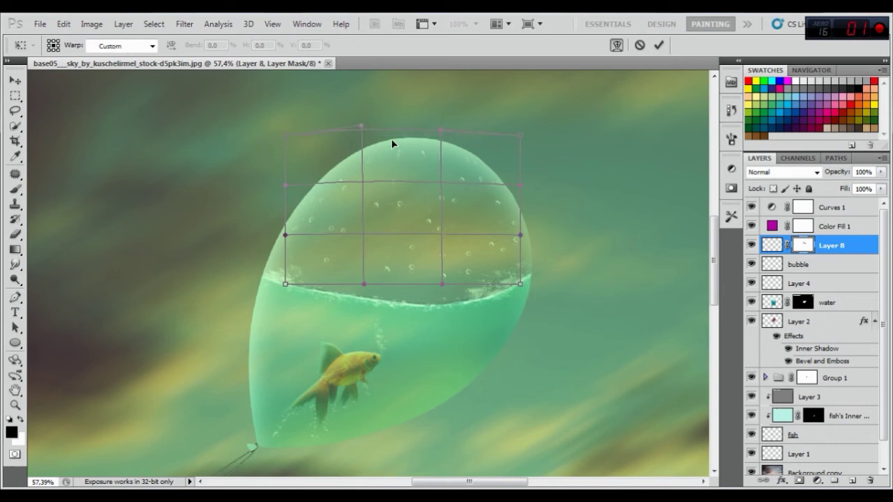
drag(394, 147, 391, 144)
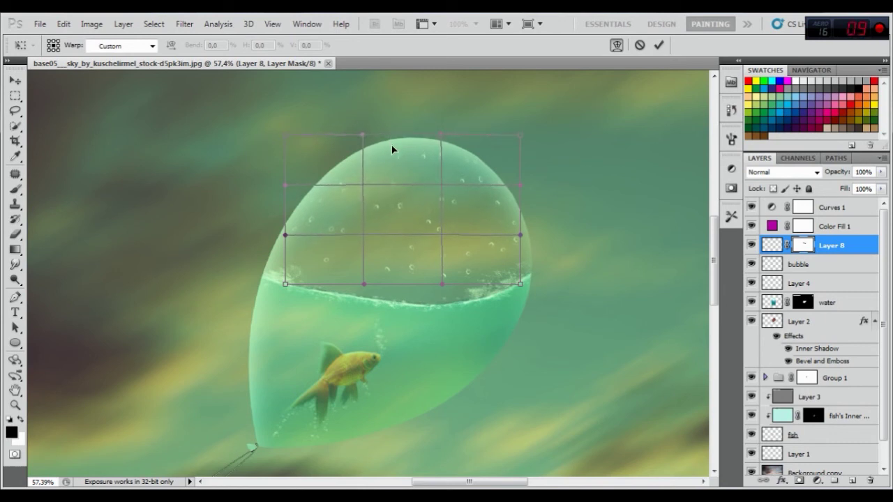
click(655, 45)
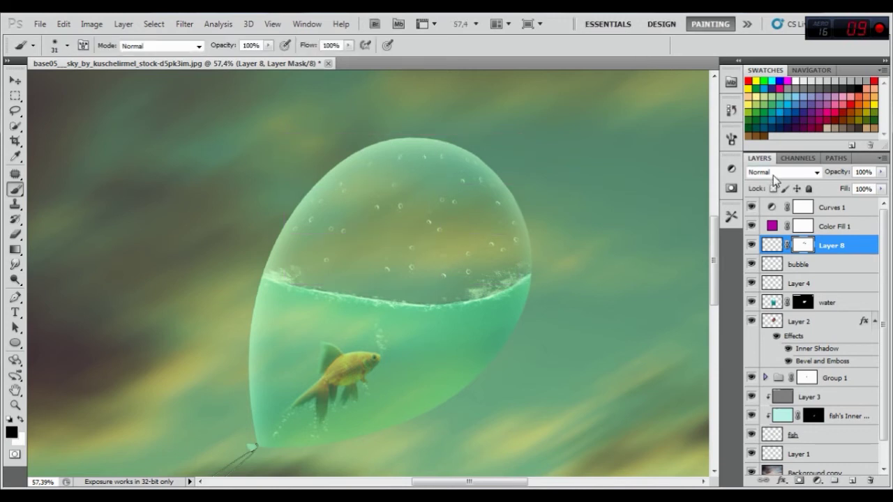
- Set Layer 8's blend mode to Overlay and select the fish layer
click(772, 172)
click(761, 342)
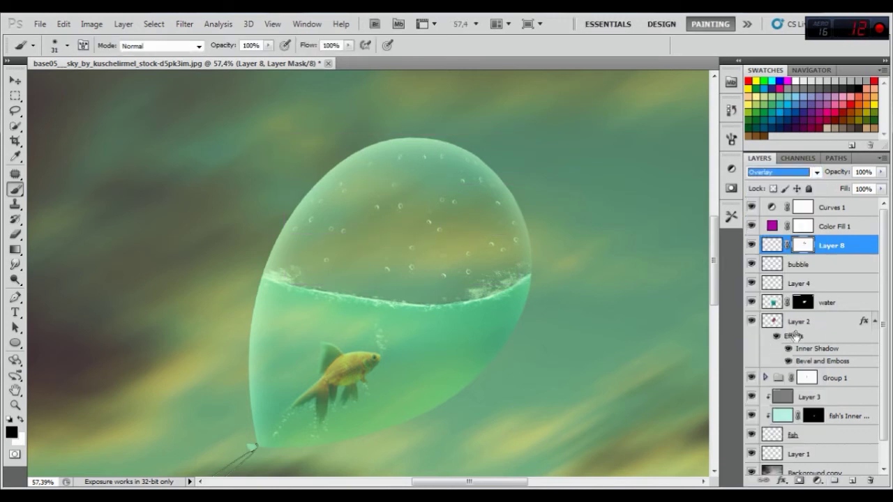
click(14, 81)
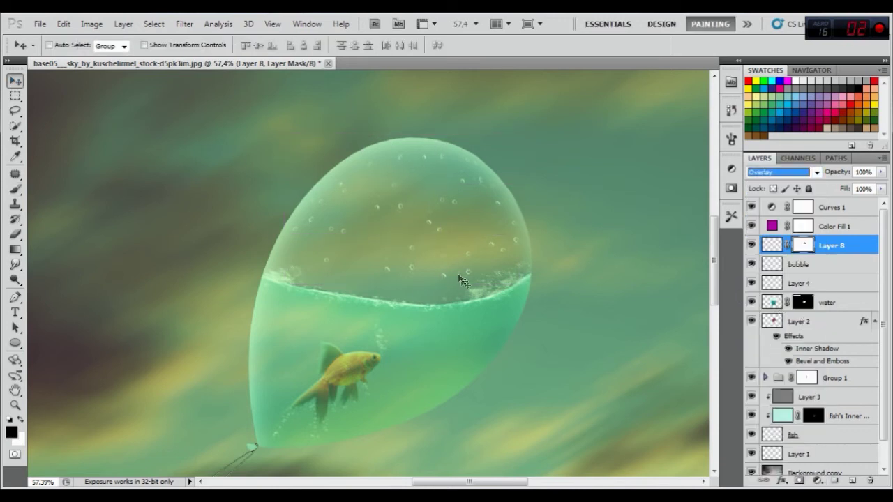
scroll(437, 255, down, 2)
scroll(436, 253, down, 2)
scroll(425, 293, down, 1)
scroll(412, 329, down, 1)
scroll(425, 346, up, 1)
scroll(423, 290, up, 1)
scroll(412, 300, up, 1)
scroll(411, 300, up, 5)
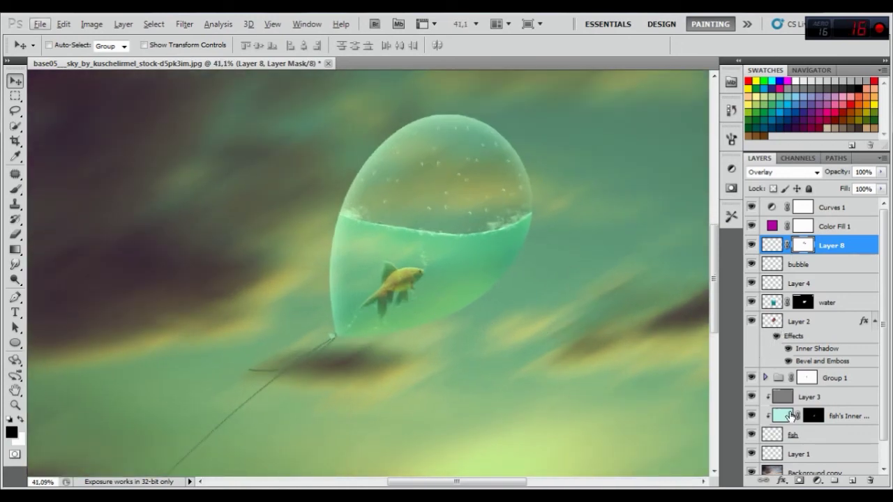
click(775, 434)
- Apply Smart Sharpen to the fish with Amount 73% and Radius 0,8 px
click(183, 24)
mouse_move(199, 218)
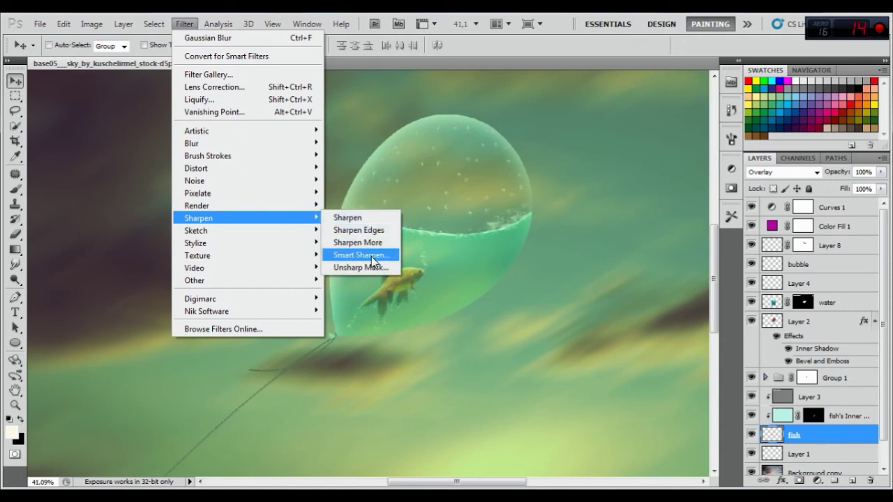
click(371, 256)
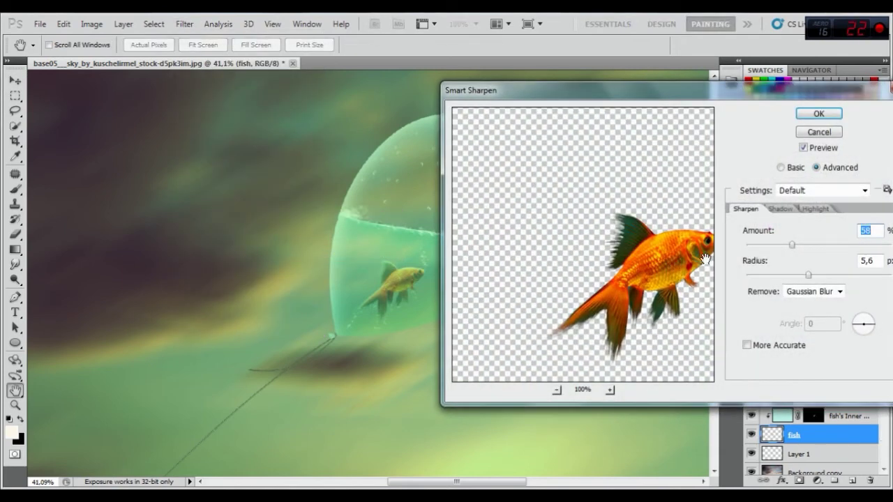
drag(809, 275, 763, 275)
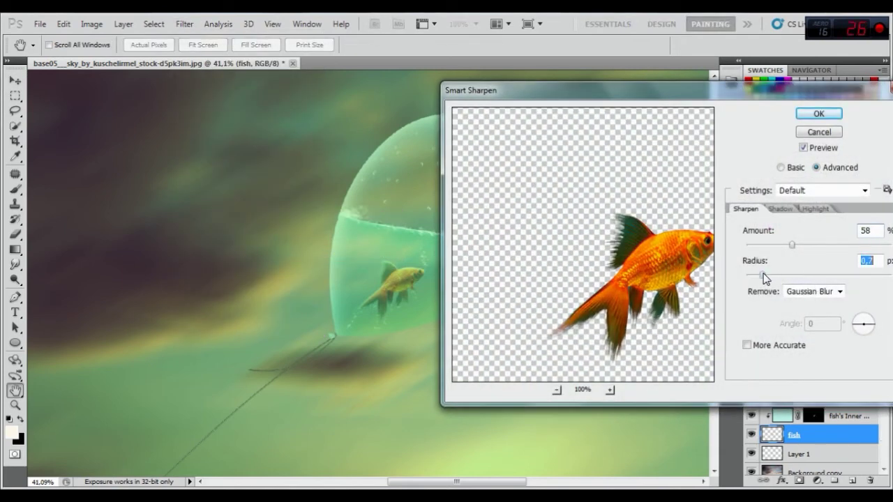
drag(791, 245, 806, 244)
drag(763, 276, 767, 276)
click(810, 115)
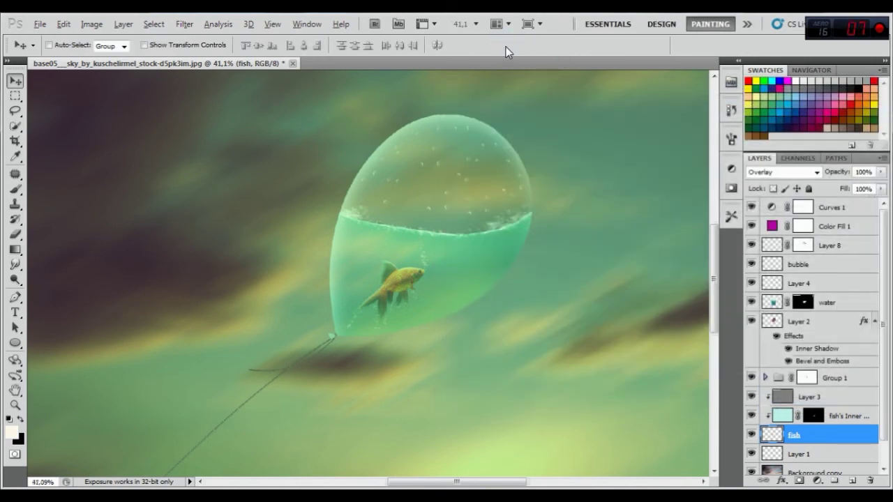
- Fit the whole image on screen and select the Curves 1 adjustment layer
key(ctrl+0)
scroll(424, 353, up, 1)
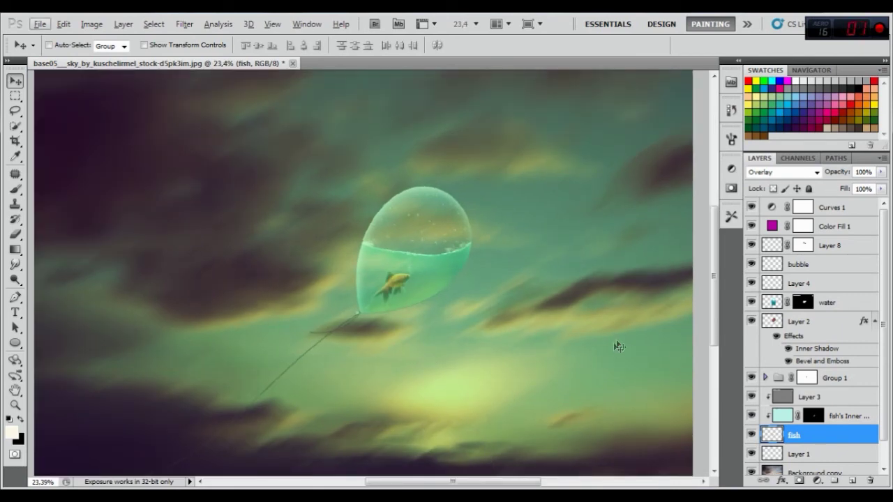
scroll(398, 248, up, 1)
scroll(404, 265, up, 1)
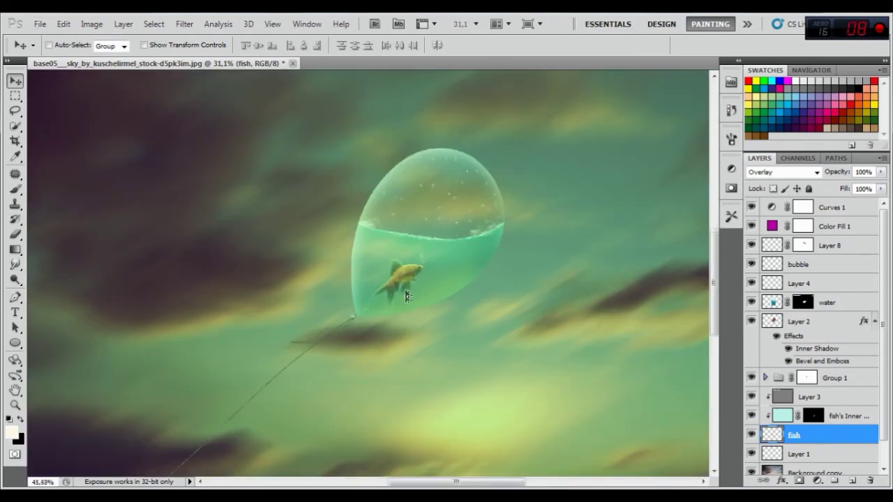
scroll(411, 281, up, 1)
scroll(411, 281, up, 1)
scroll(411, 281, down, 3)
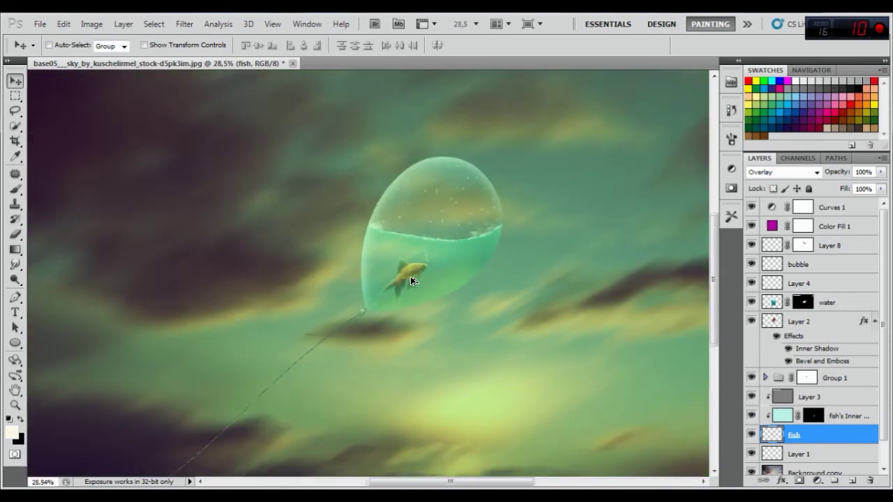
click(843, 210)
click(819, 482)
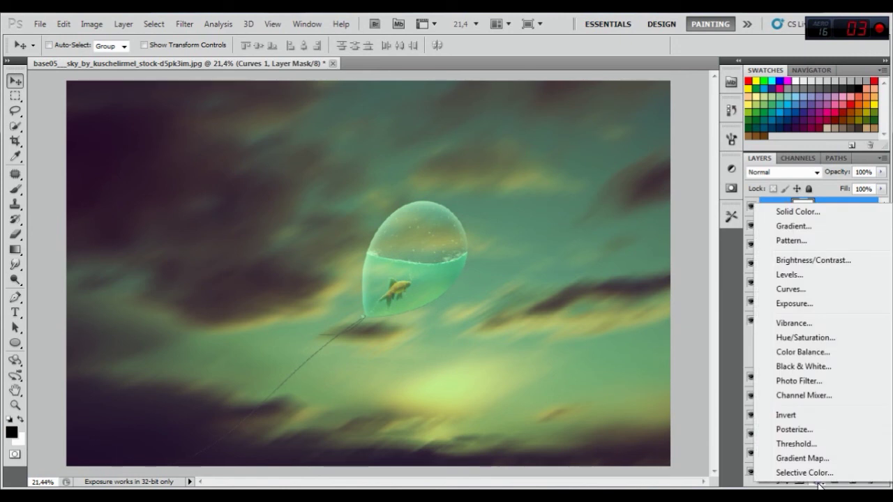
- Add a Curves 2 adjustment, lowering Red highlights to 237 and raising the red black point slightly
click(796, 290)
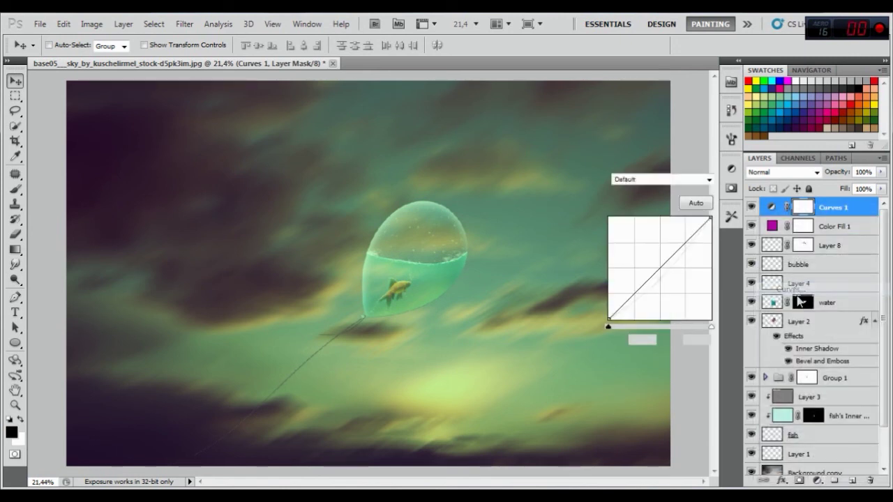
click(668, 206)
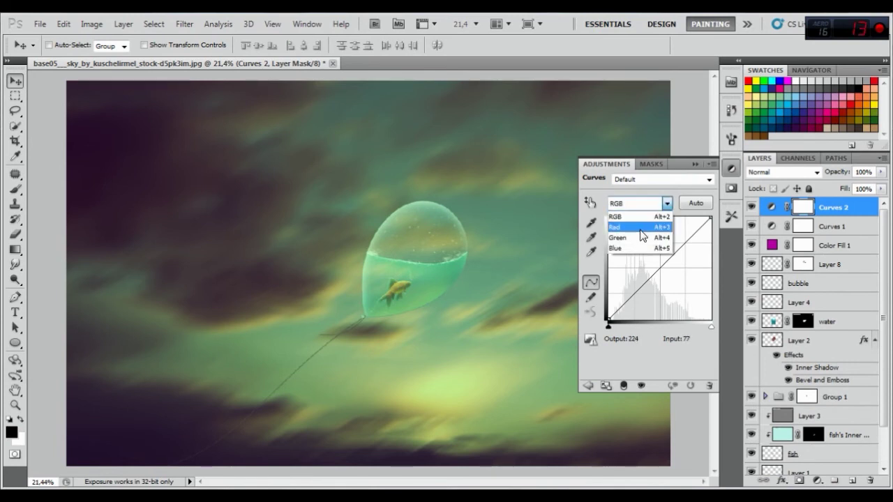
click(628, 216)
drag(709, 216, 710, 224)
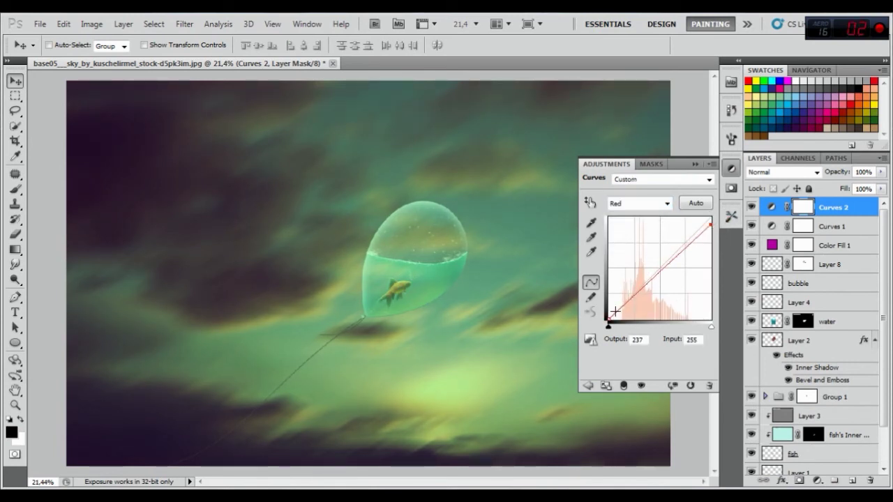
drag(608, 320, 612, 330)
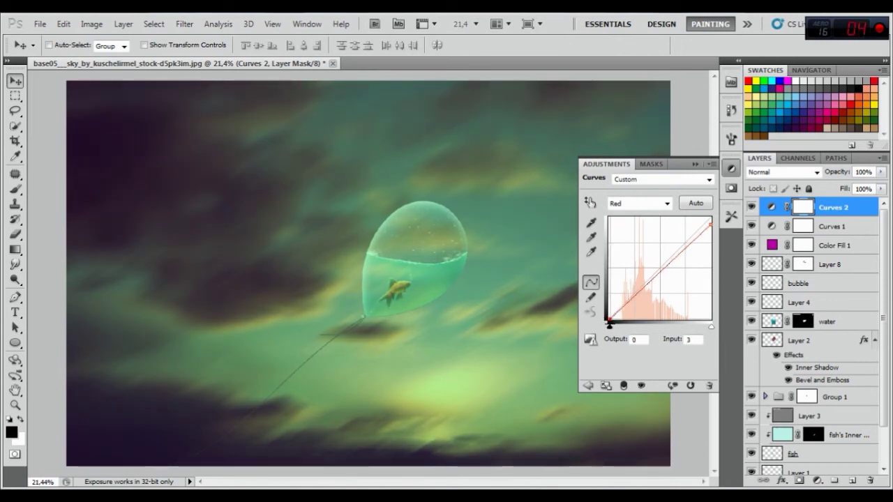
- Pull in the Green channel's white point and raise its black point to input 8
click(644, 201)
click(668, 227)
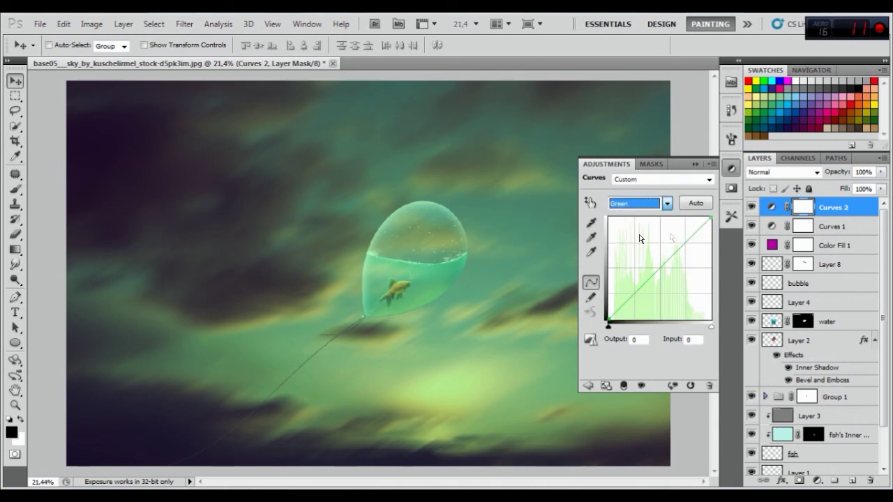
drag(710, 216, 713, 220)
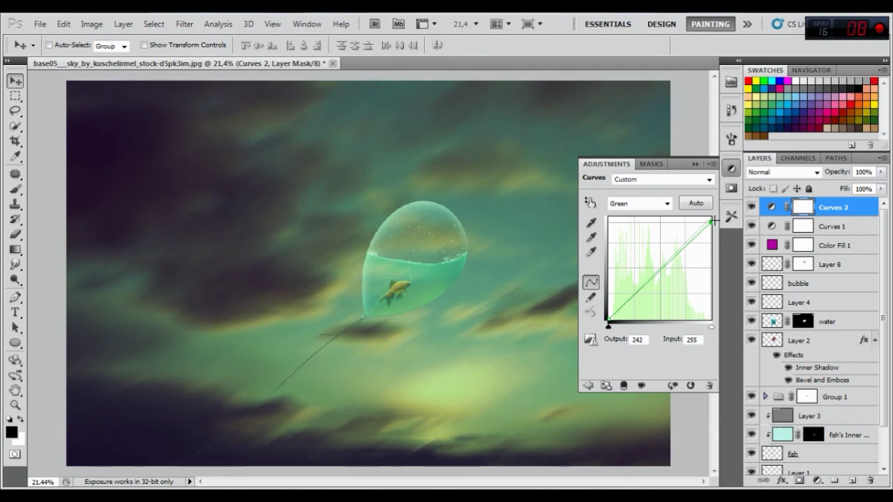
drag(713, 220, 704, 208)
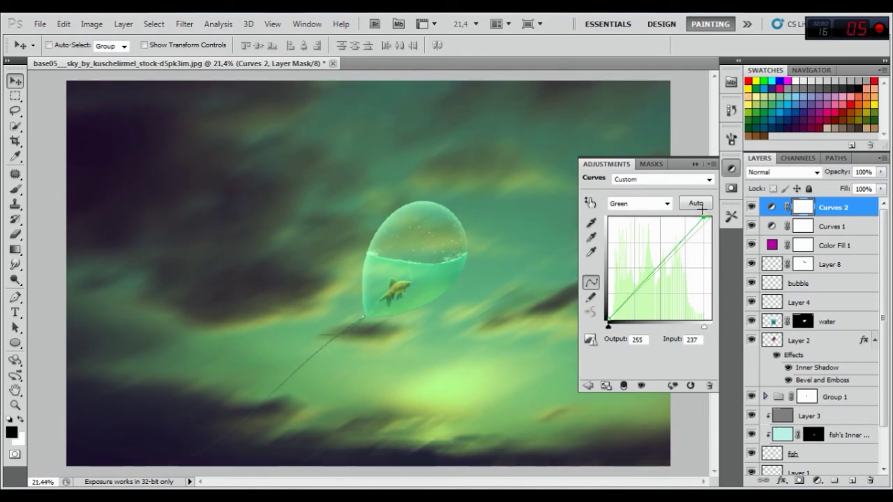
drag(608, 318, 611, 322)
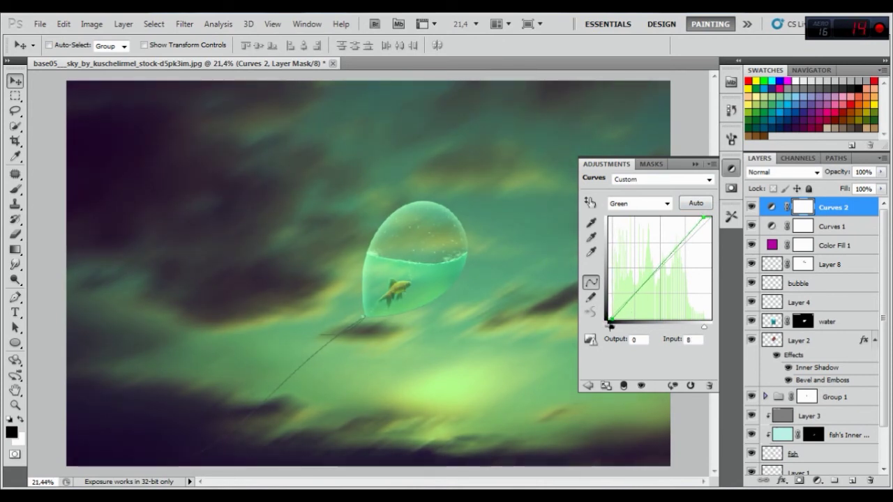
- Pull in the Blue channel's white point, lift its black point, then compare Curves 2 on and off
click(631, 204)
click(631, 245)
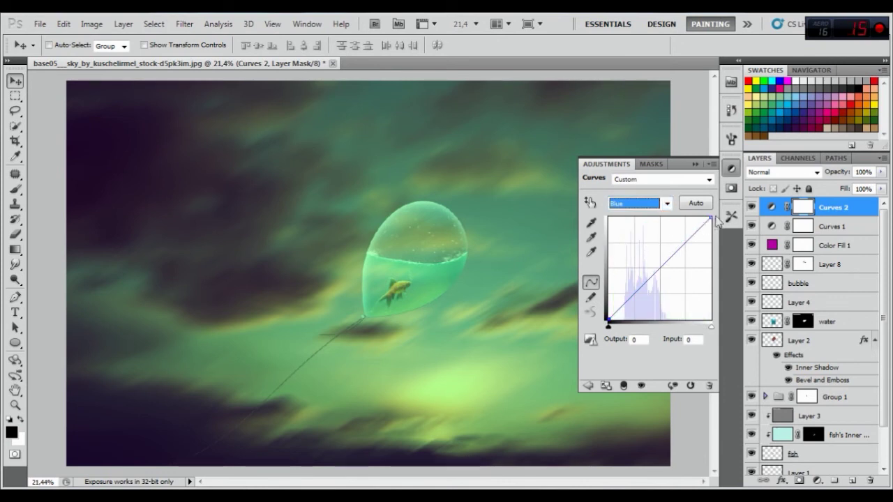
drag(710, 217, 707, 206)
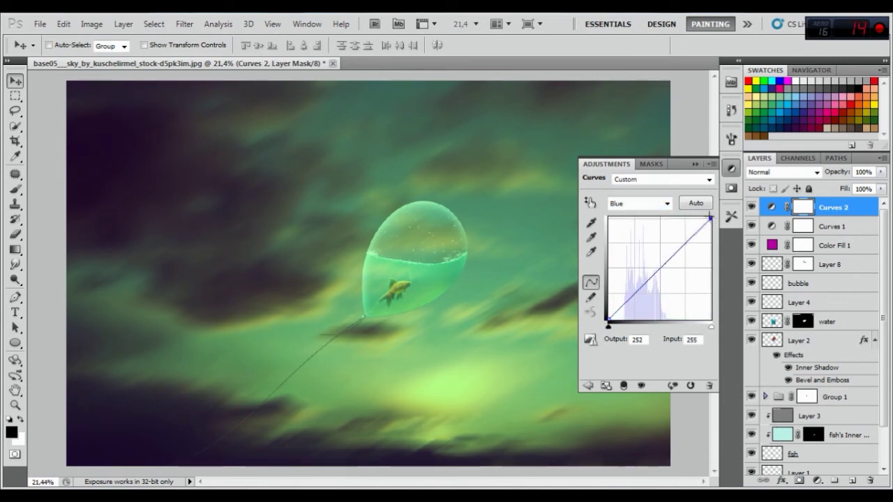
drag(707, 207, 701, 204)
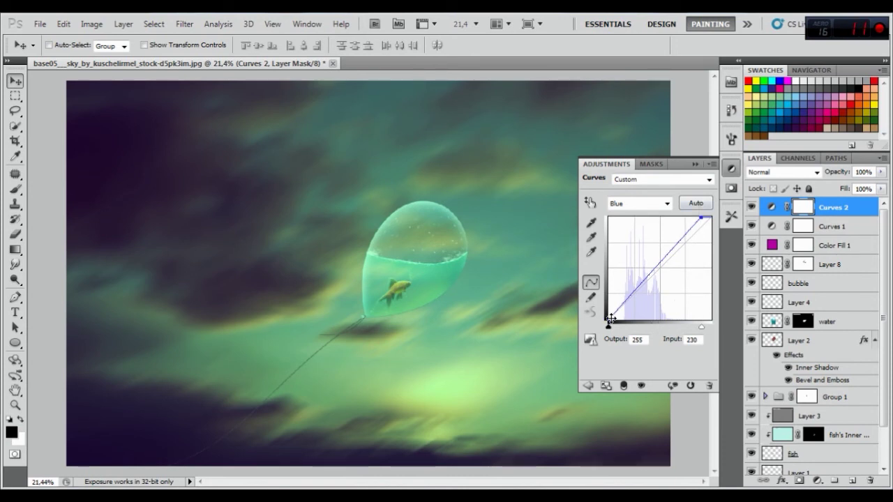
drag(609, 319, 609, 321)
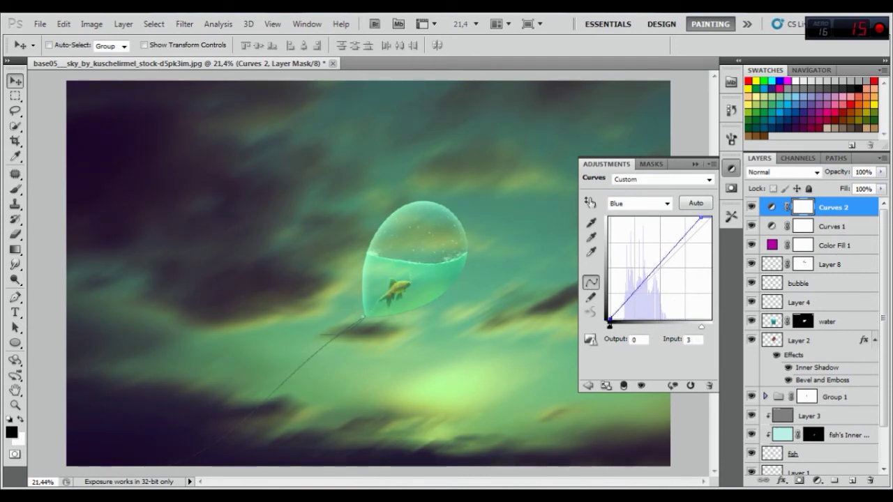
drag(608, 325, 613, 326)
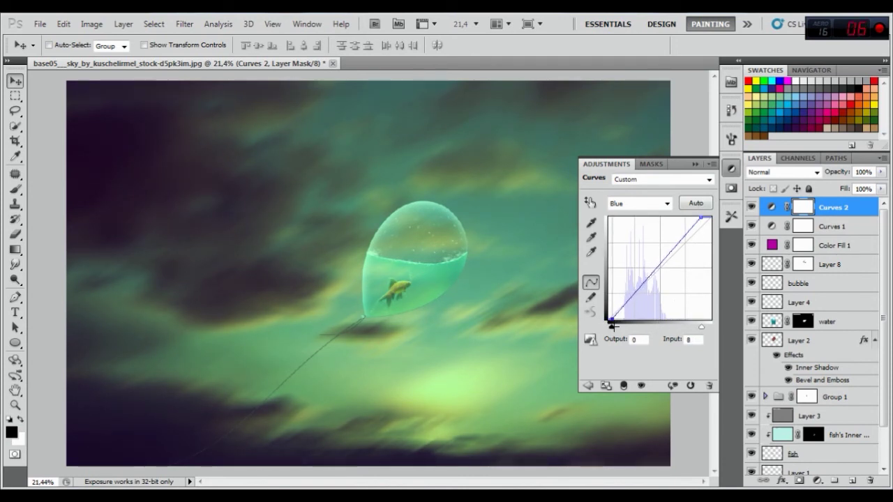
click(695, 164)
click(750, 208)
click(751, 208)
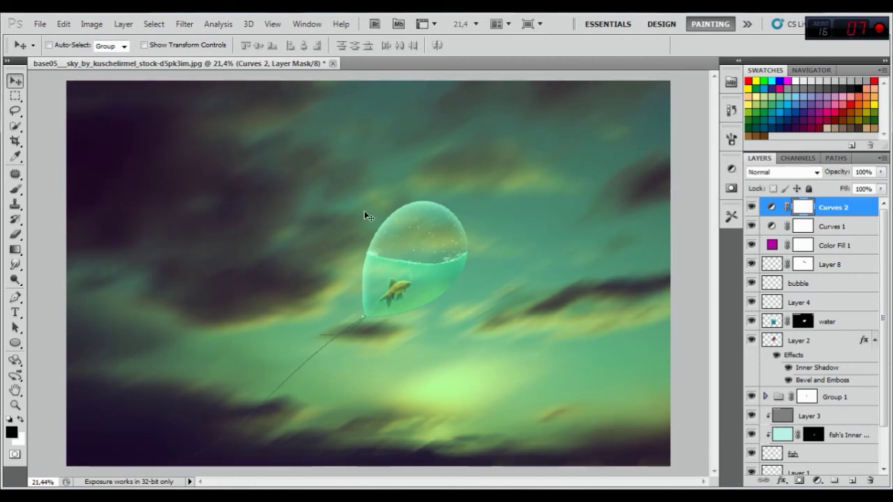
key(ctrl+minus)
scroll(427, 365, up, 1)
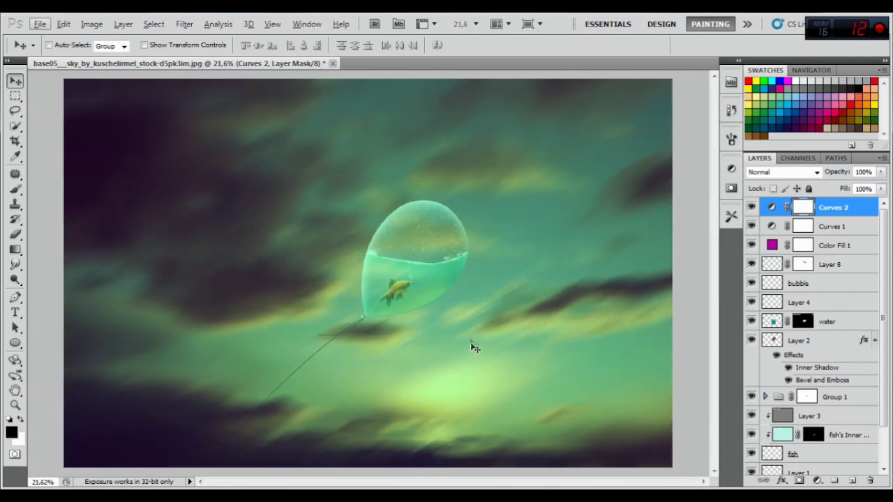
- Enlarge the Background copy sky layer to about 110% and nudge it up and left
scroll(430, 305, down, 1)
drag(882, 255, 883, 288)
click(817, 448)
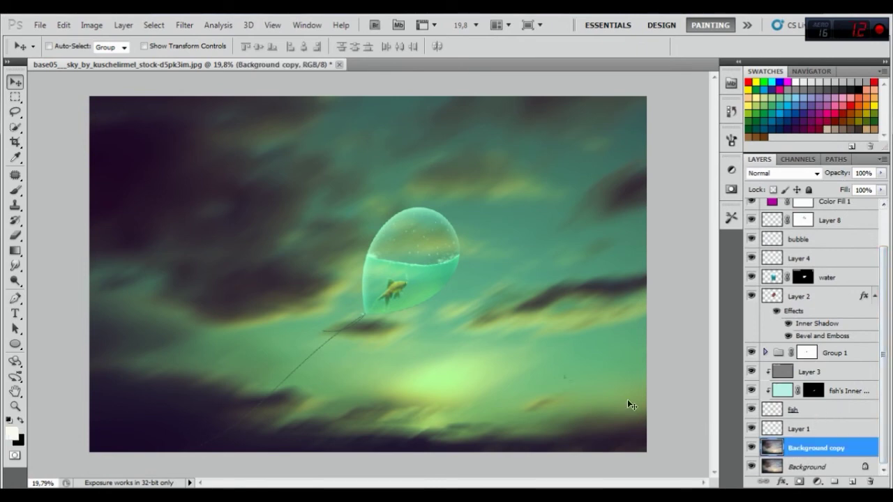
scroll(348, 303, down, 1)
click(68, 27)
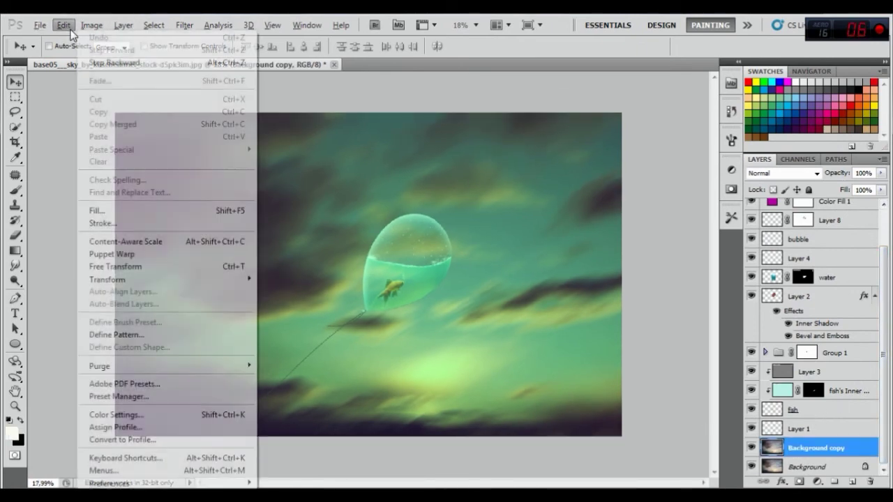
click(115, 266)
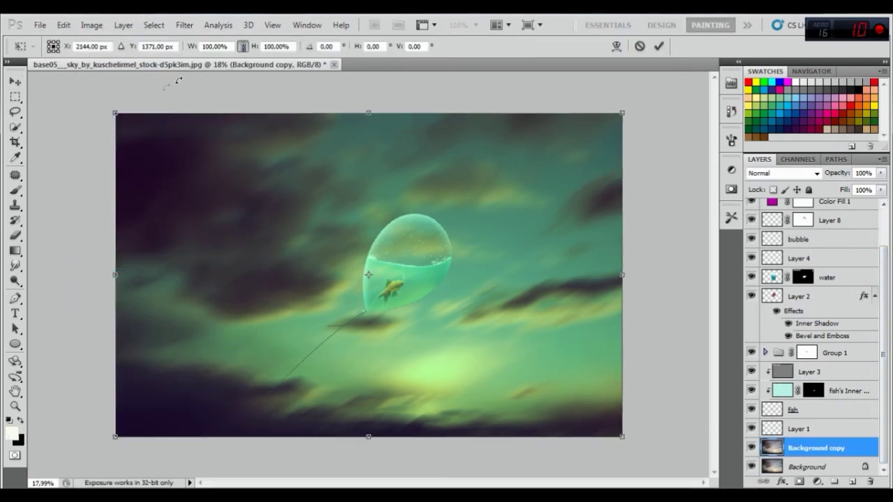
drag(108, 113, 80, 86)
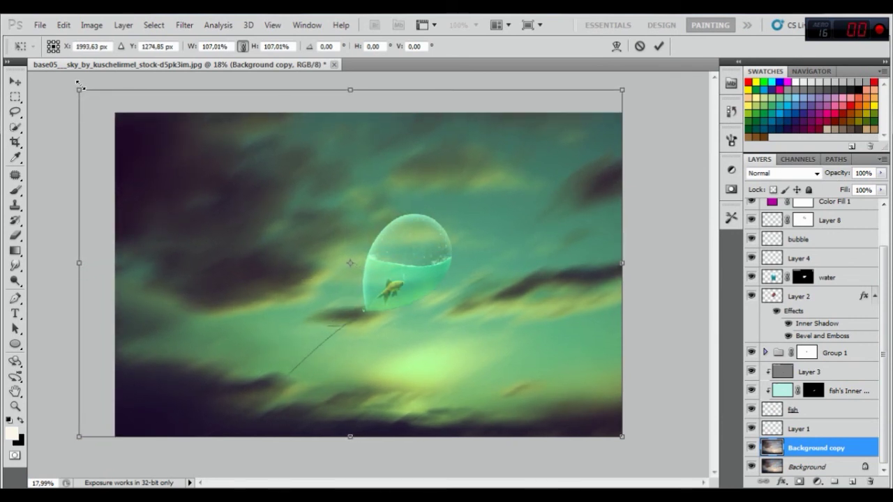
drag(622, 437, 637, 450)
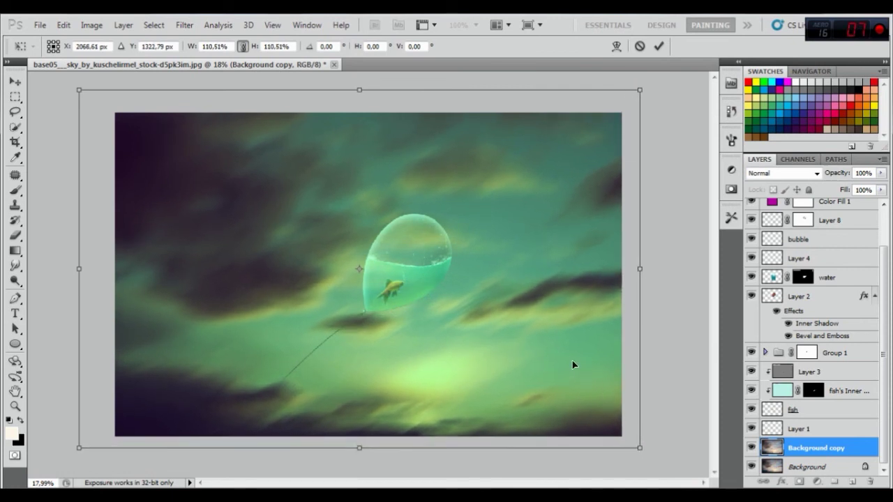
key(Up)
key(Up)
key(Up)
key(Up)
key(Up)
key(Up)
key(Left)
key(Left)
key(Left)
key(Left)
key(Left)
key(Left)
key(Left)
key(Left)
key(Left)
key(Left)
key(Left)
key(Left)
key(Left)
key(Up)
key(Up)
key(Up)
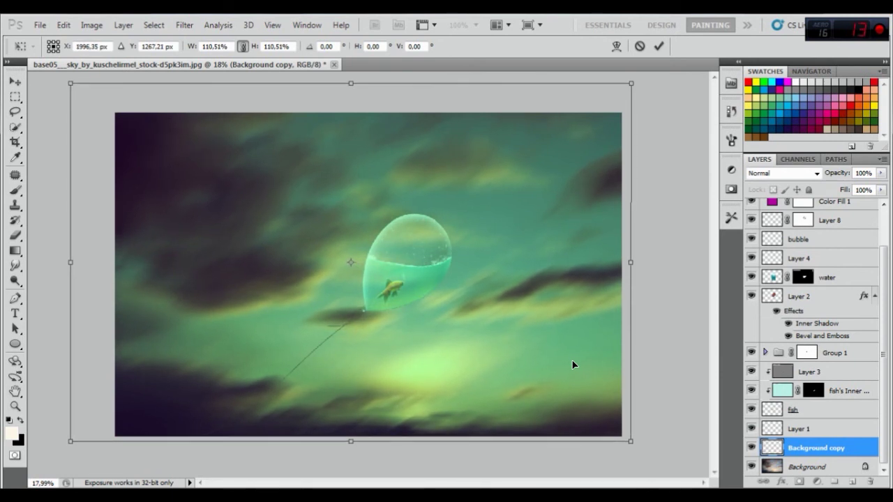
key(Return)
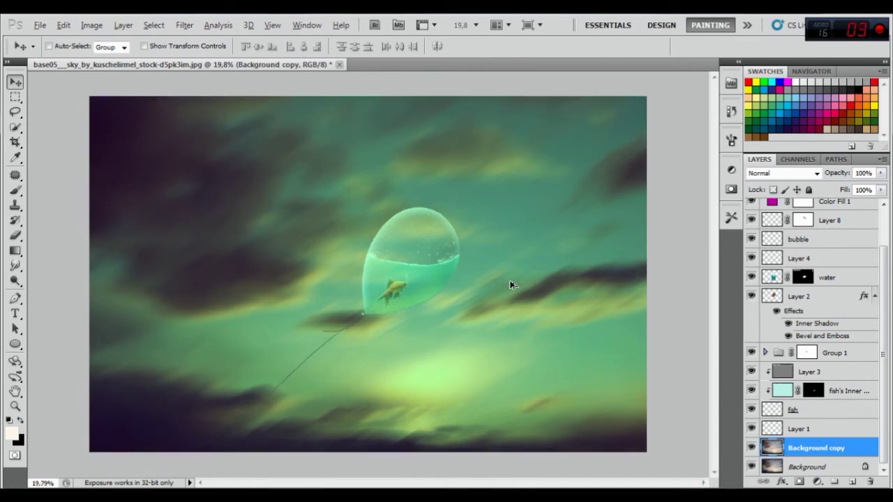
- Select the Curves 2 adjustment layer and review the layer stack
scroll(874, 279, up, 2)
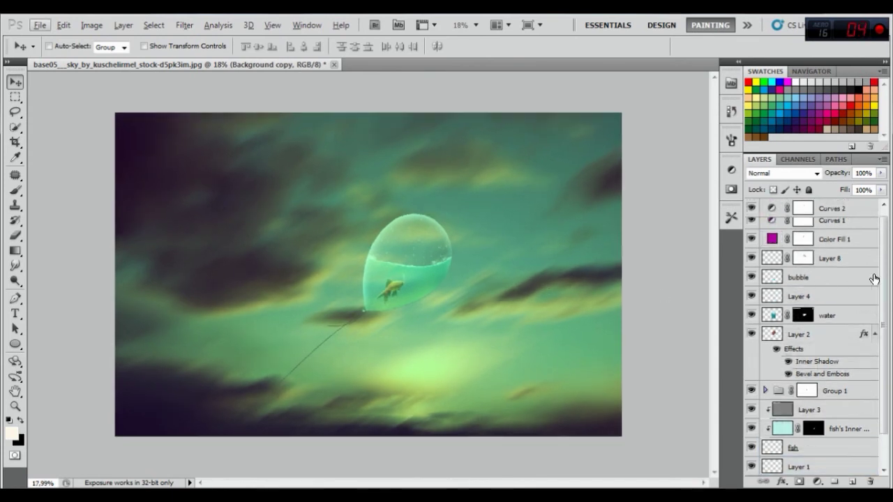
click(854, 211)
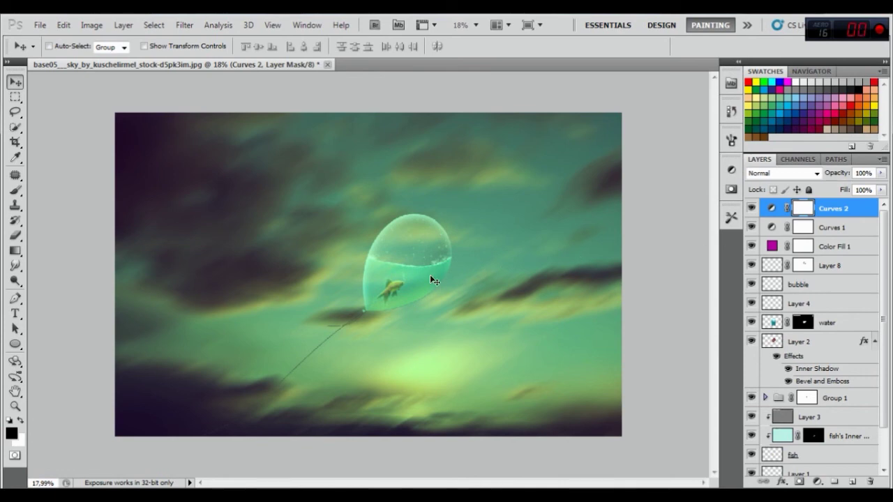
scroll(430, 279, up, 5)
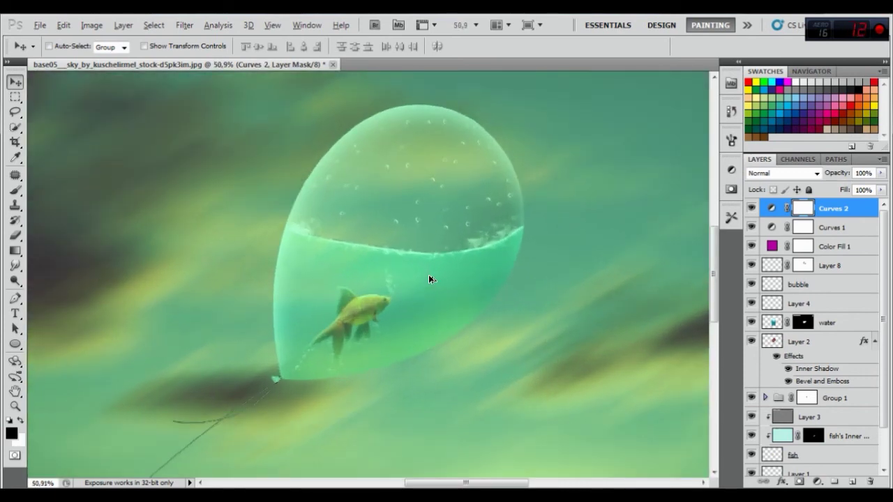
scroll(429, 279, down, 3)
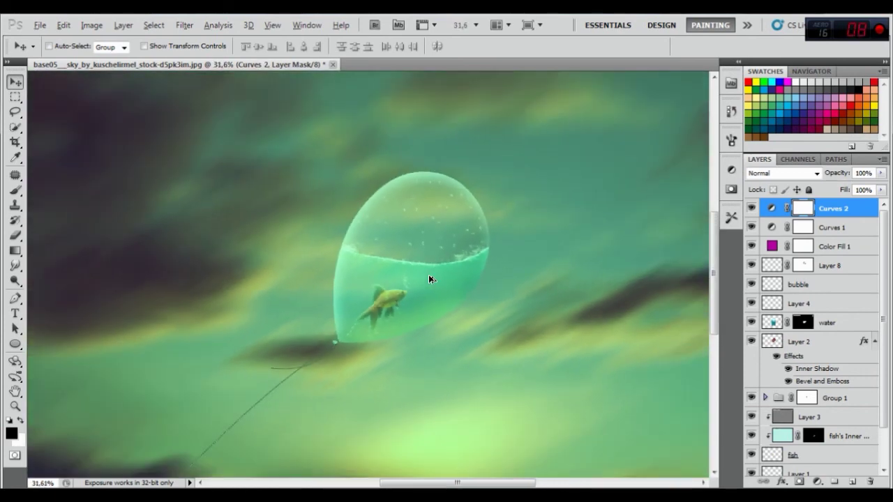
scroll(429, 279, down, 1)
scroll(429, 279, down, 1)
scroll(429, 279, down, 1)
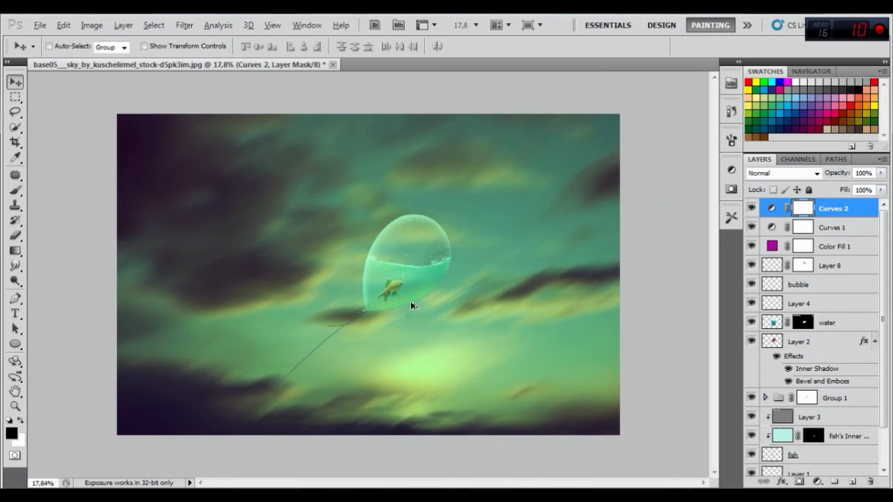
scroll(383, 354, up, 1)
scroll(383, 353, down, 1)
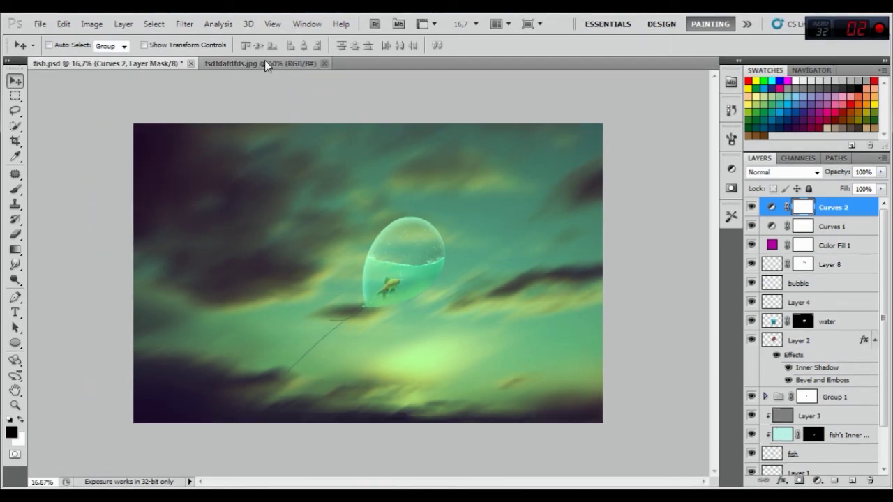
- Bring fsdfdafdfds.jpg into fish.psd as Layer 9, placed just above Background copy
drag(265, 60, 303, 122)
drag(391, 251, 183, 239)
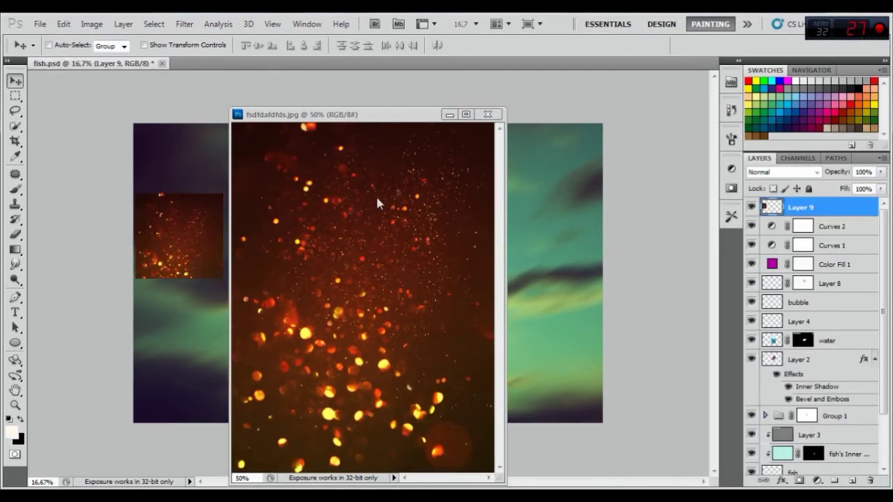
click(450, 114)
drag(807, 213, 815, 448)
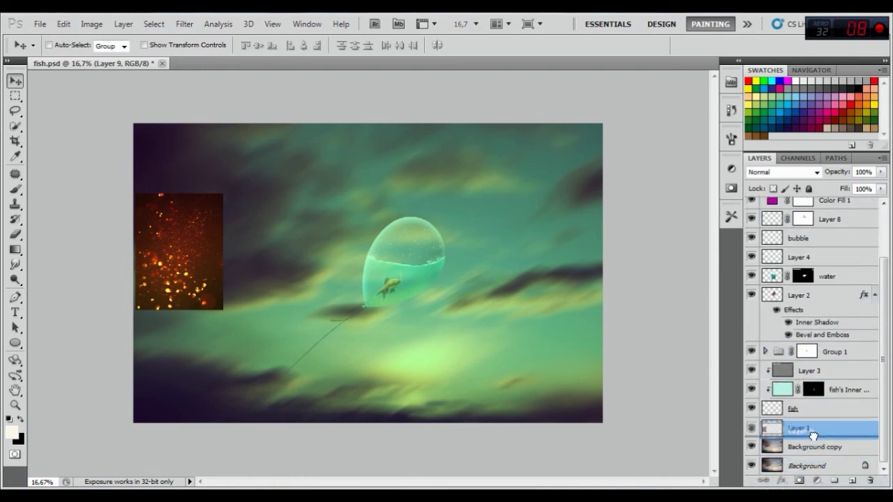
drag(815, 448, 812, 436)
drag(200, 242, 258, 233)
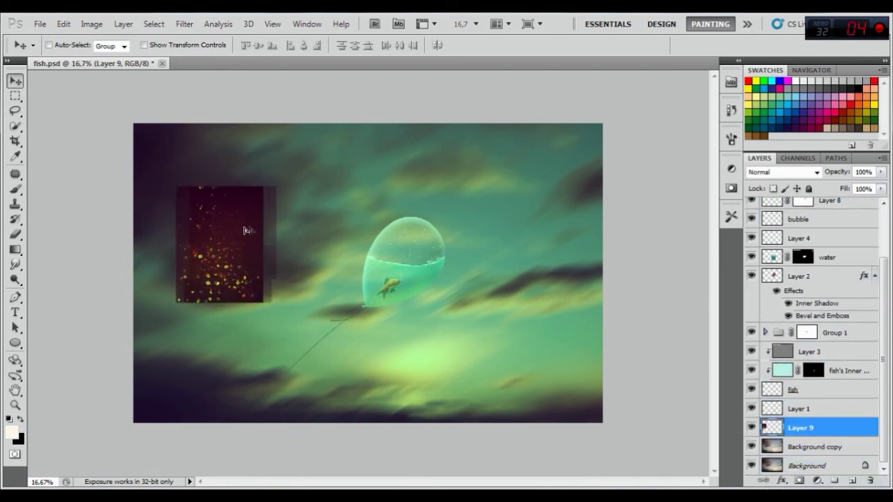
- Rotate Layer 9 about -90° and scale it to roughly 417% to cover the canvas
click(64, 23)
click(152, 265)
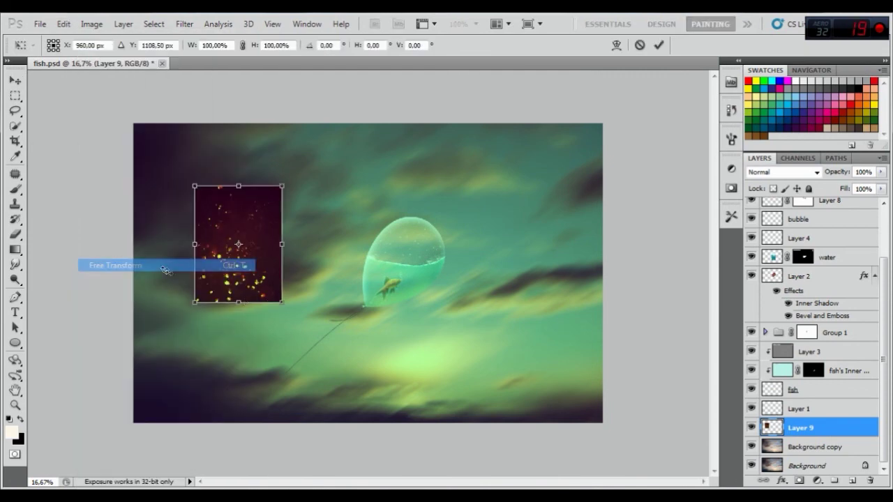
mouse_move(324, 337)
mouse_down()
mouse_move(402, 242)
mouse_move(356, 136)
mouse_up()
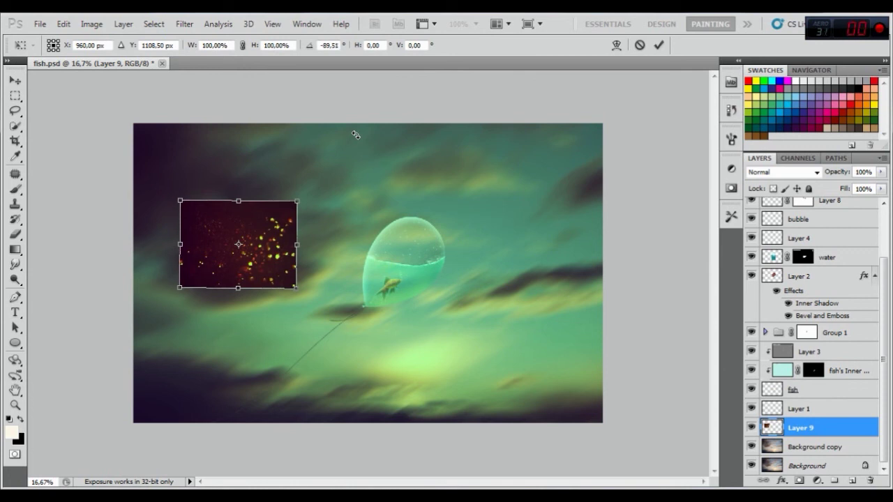
drag(355, 134, 356, 138)
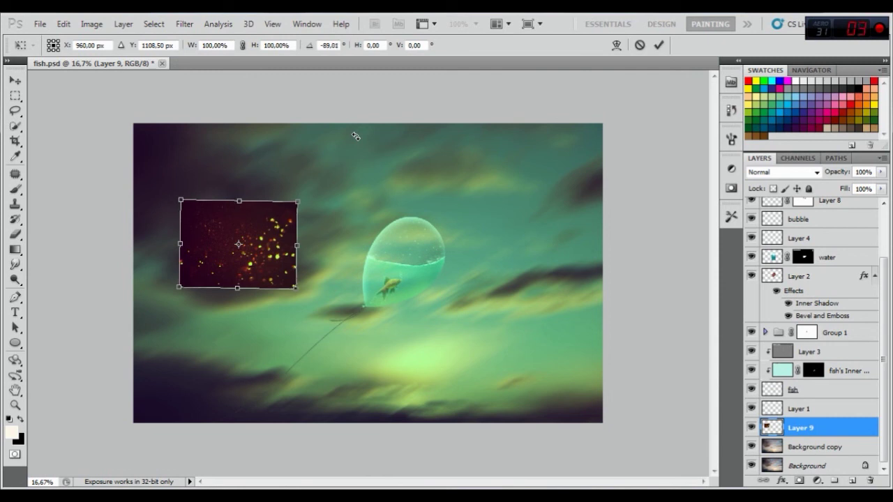
mouse_move(293, 286)
mouse_down()
mouse_move(450, 396)
mouse_move(584, 459)
mouse_move(492, 429)
mouse_up()
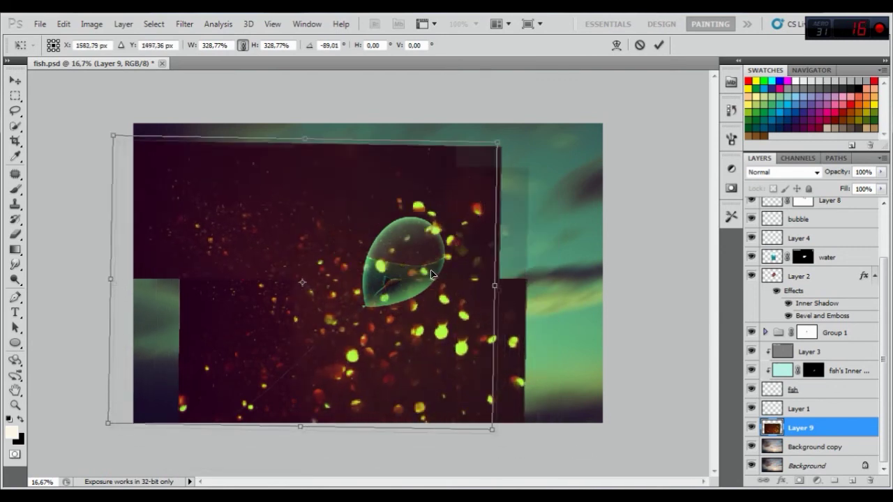
drag(431, 274, 424, 255)
drag(532, 259, 556, 278)
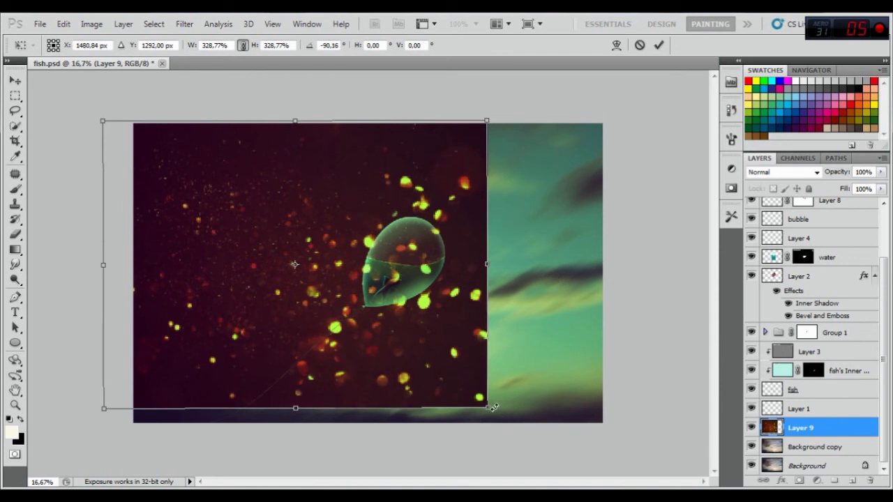
drag(493, 407, 649, 470)
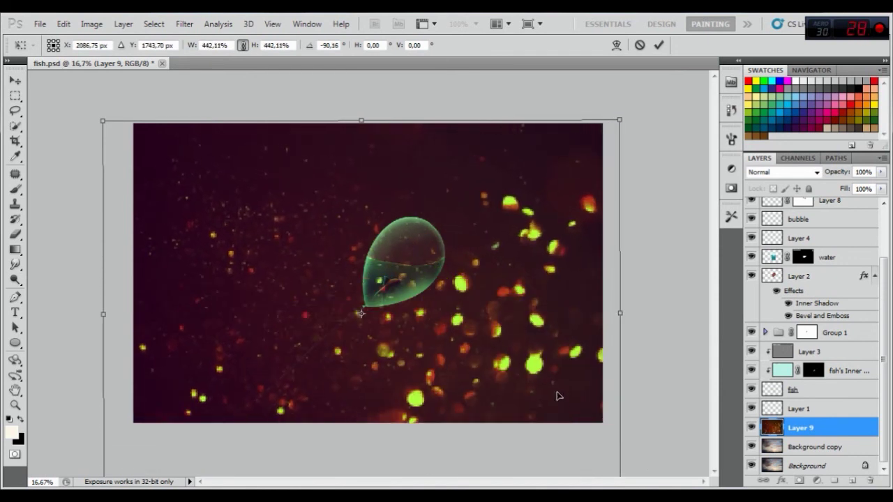
drag(556, 395, 569, 357)
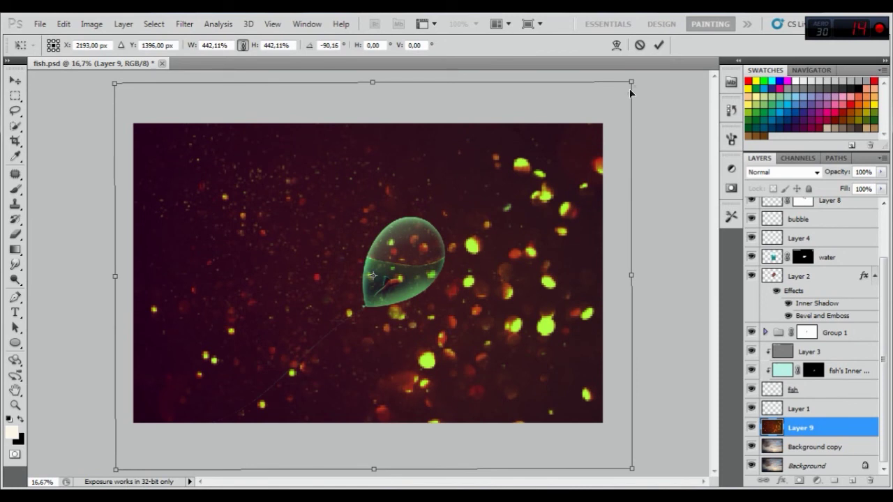
drag(629, 81, 620, 91)
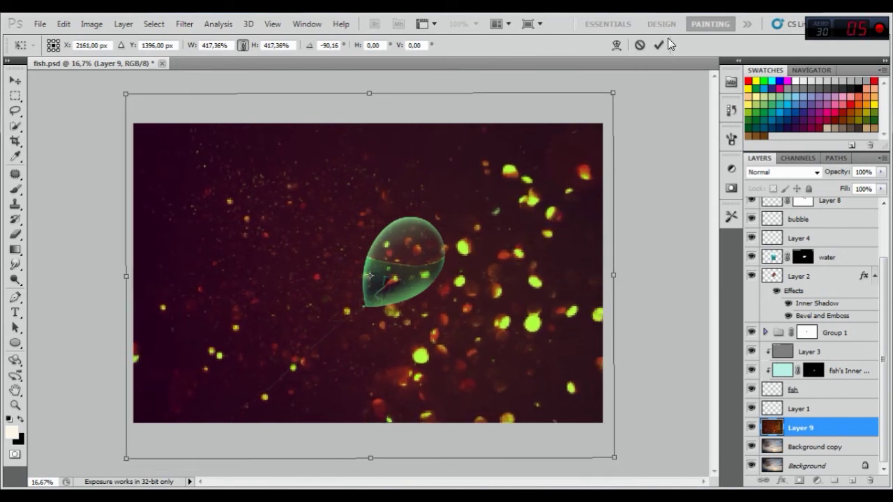
click(659, 45)
click(803, 172)
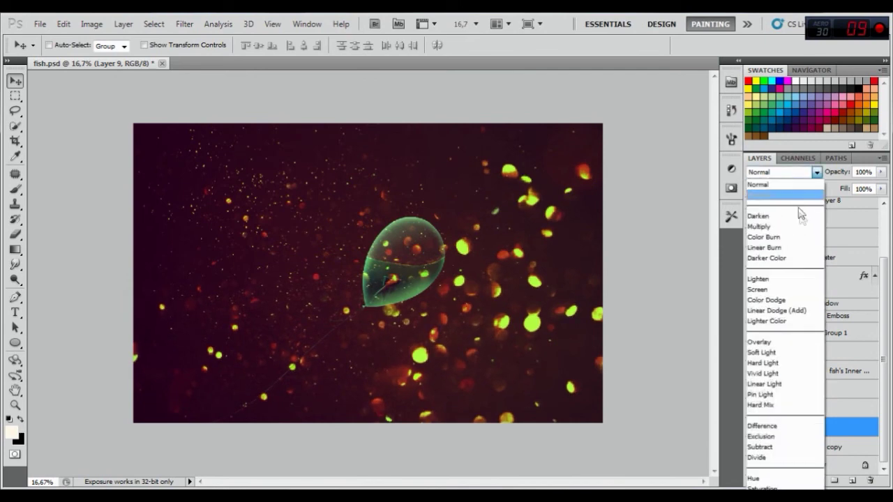
- Set Layer 9 to Screen blend mode and apply a 23.3-pixel Gaussian blur
click(767, 290)
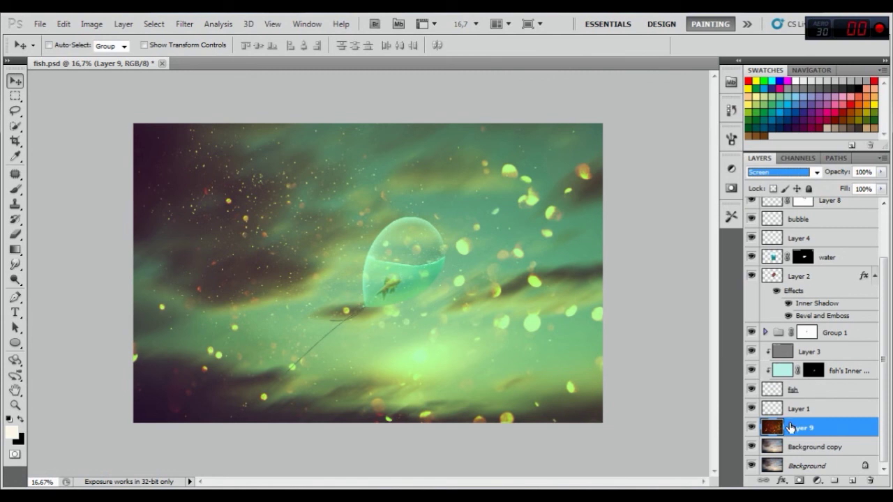
click(184, 24)
mouse_move(191, 143)
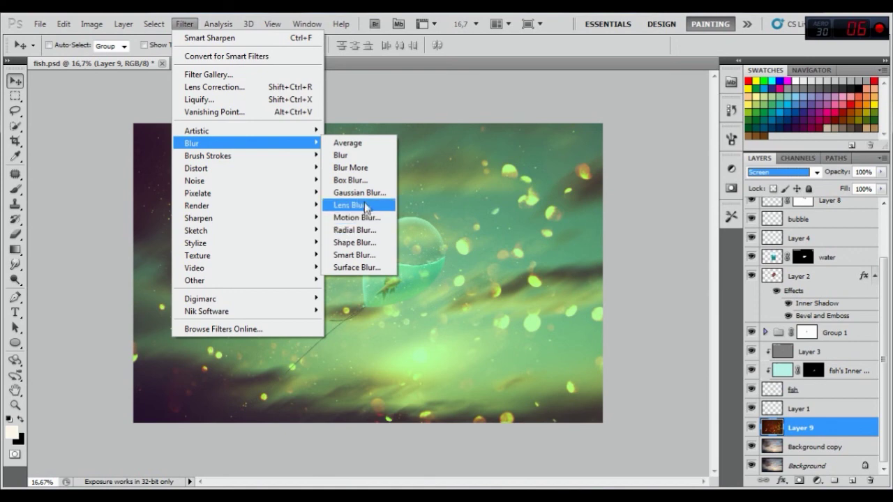
click(360, 193)
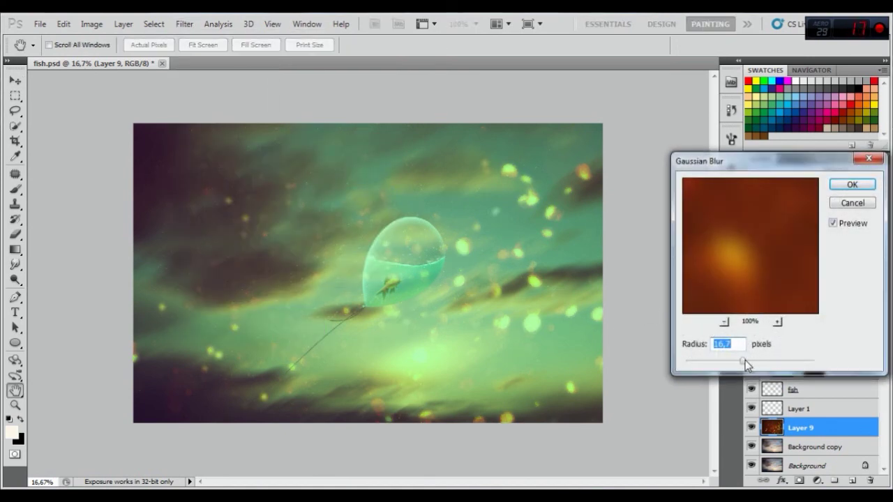
drag(744, 360, 746, 359)
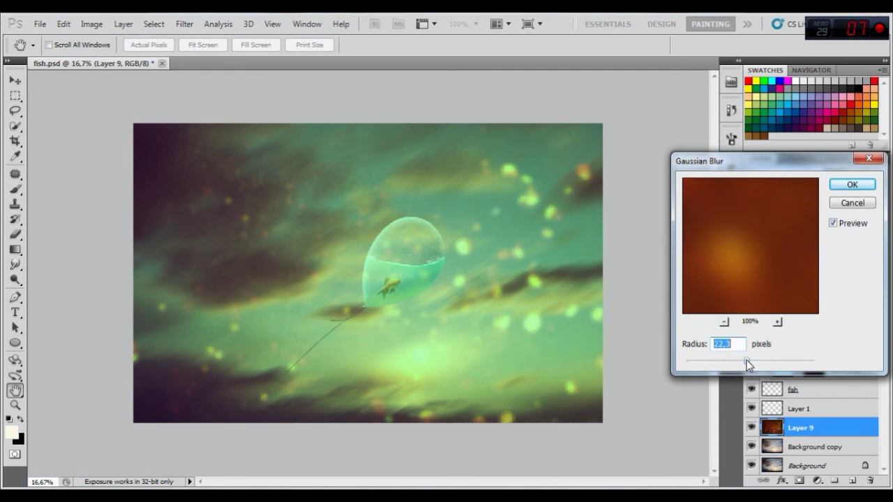
click(852, 185)
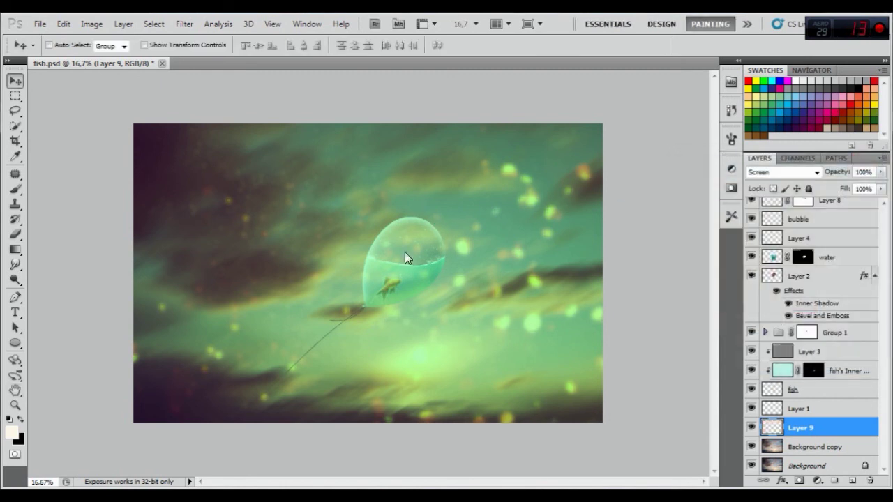
- Toggle Layer 9 on and off to compare the blur, then select the Curves 2 layer
scroll(840, 279, up, 5)
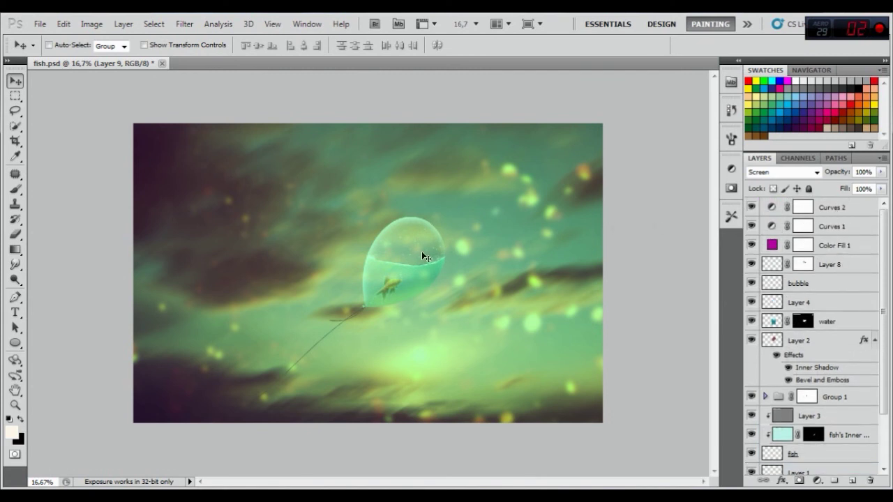
scroll(828, 263, up, 2)
scroll(388, 271, up, 1)
scroll(388, 271, up, 1)
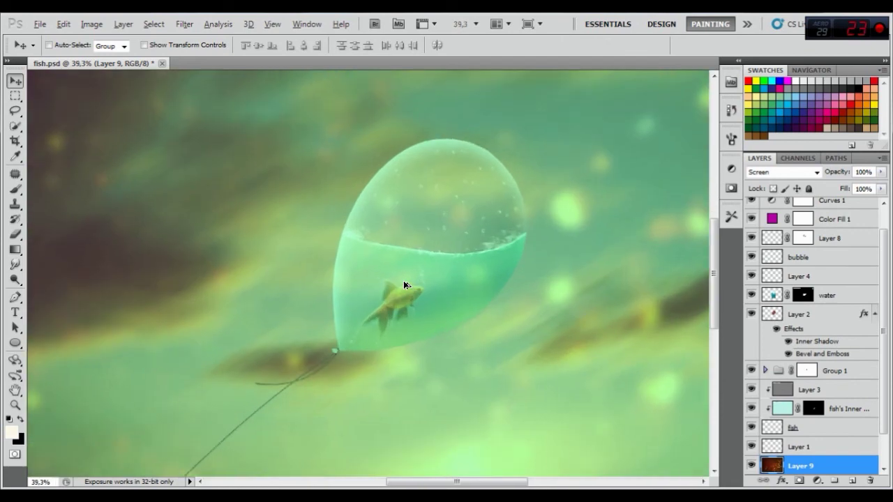
scroll(398, 279, up, 1)
scroll(405, 284, down, 1)
scroll(405, 284, down, 1)
scroll(405, 285, down, 1)
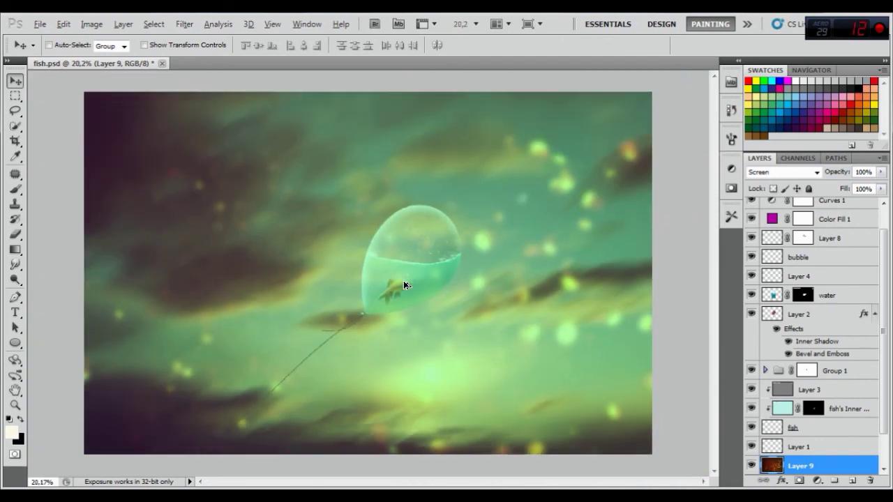
scroll(404, 285, up, 1)
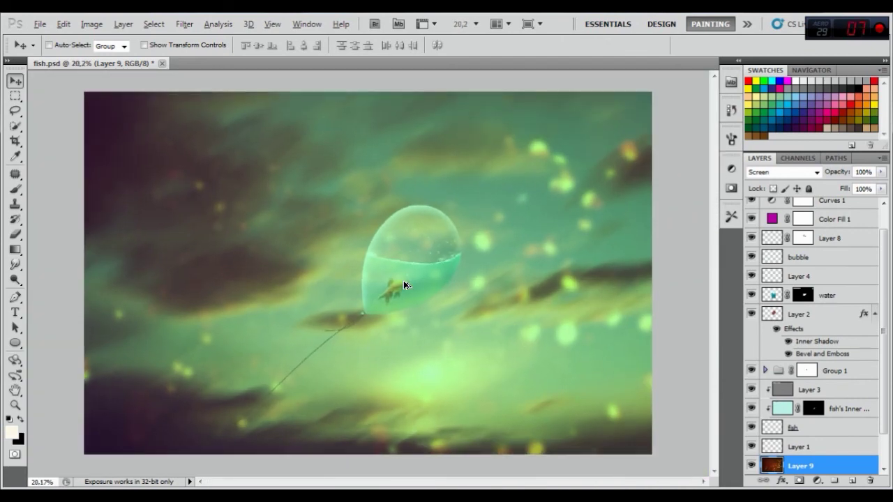
click(751, 466)
click(752, 466)
click(751, 466)
click(751, 466)
scroll(823, 314, up, 1)
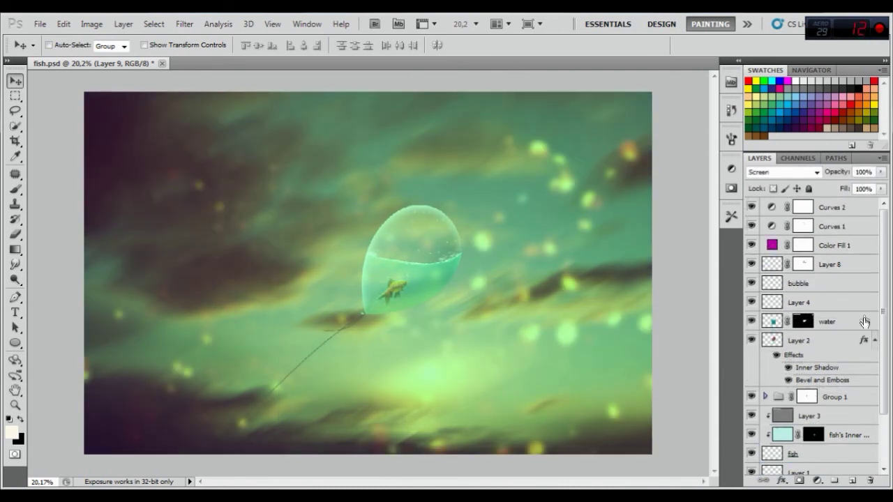
click(834, 209)
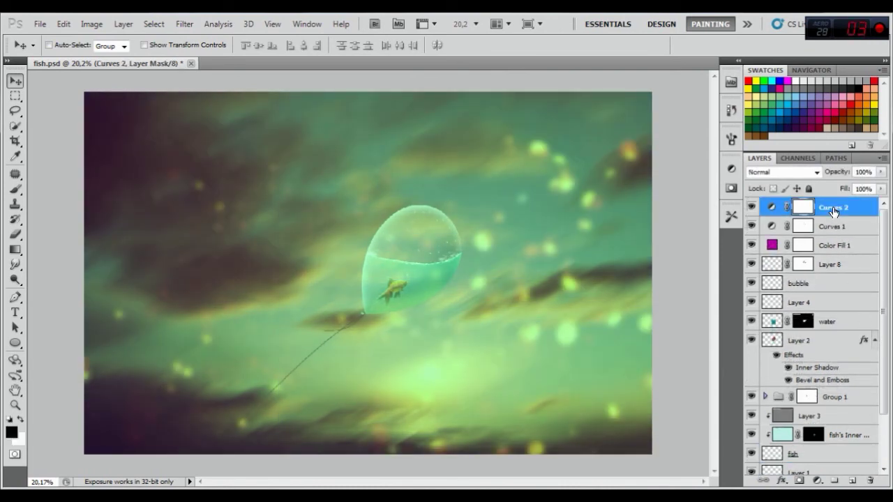
- Stamp visible layers into Layer 10 and Smart Sharpen it at Amount 159, Radius 2.3 px
key(ctrl+alt+shift+e)
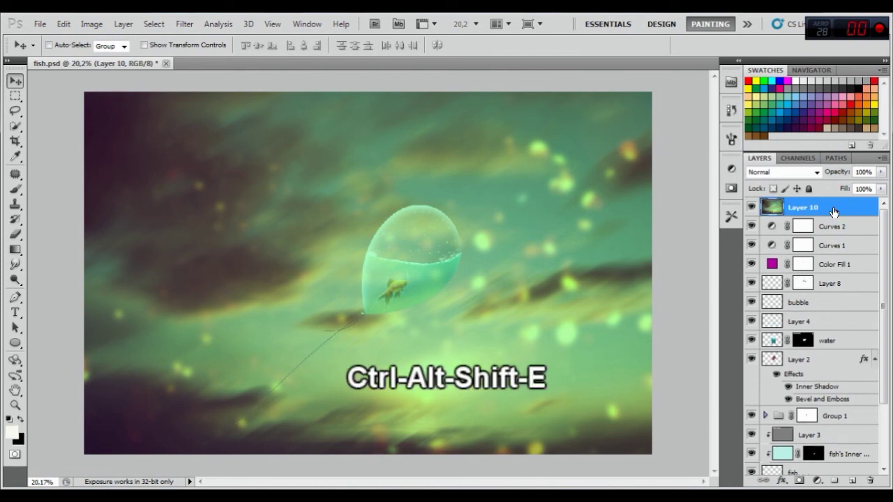
click(177, 28)
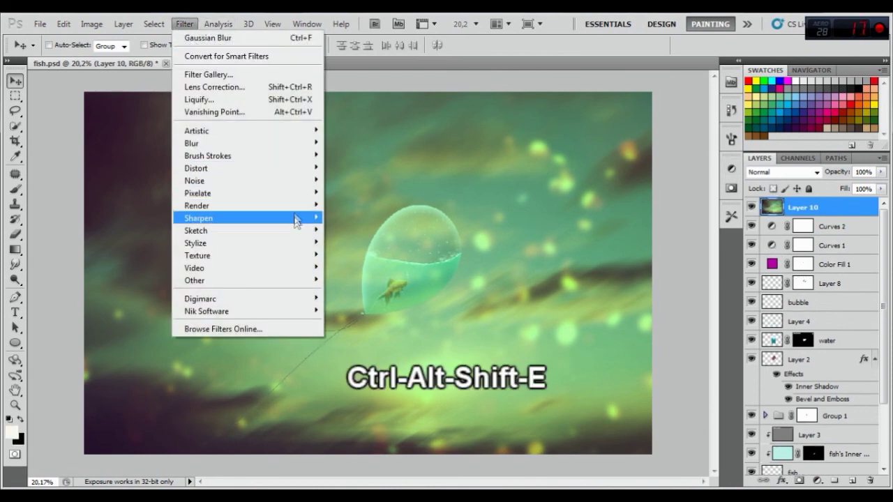
mouse_move(244, 217)
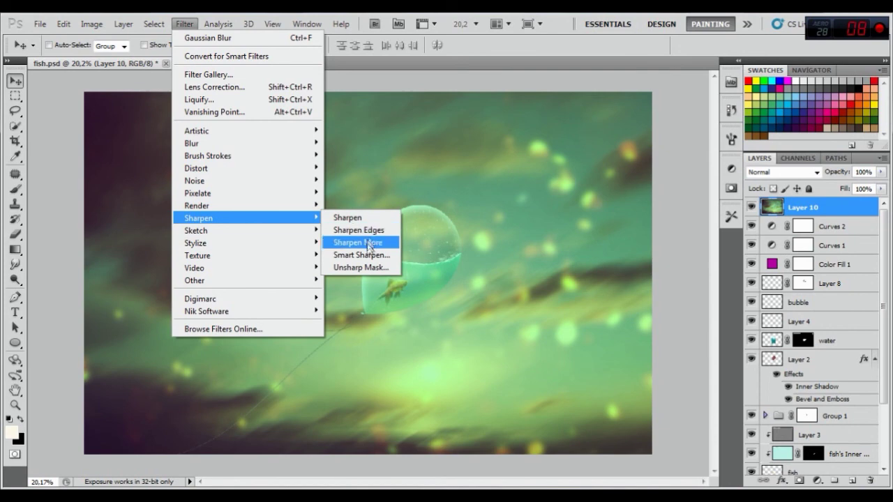
click(364, 252)
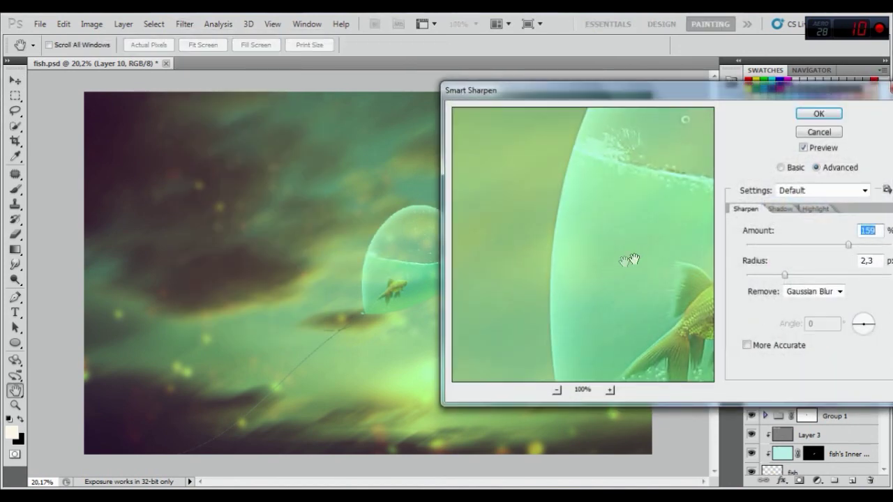
drag(622, 259, 529, 220)
click(590, 256)
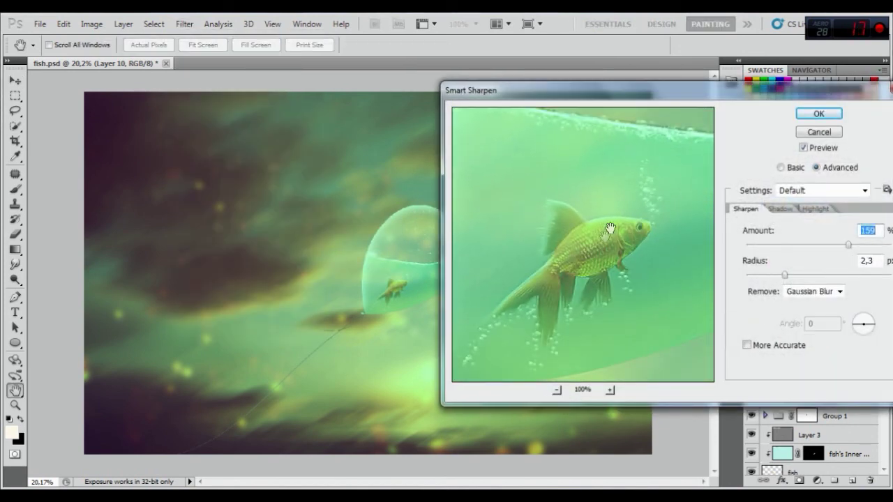
click(838, 115)
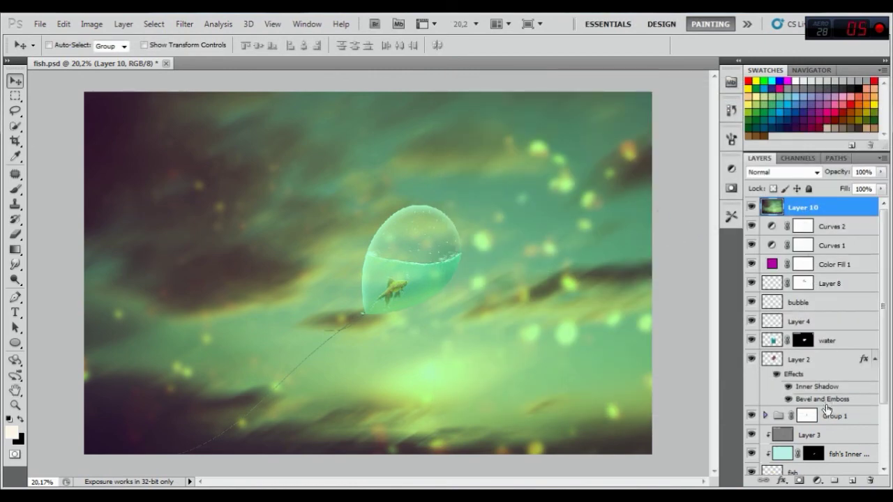
click(819, 482)
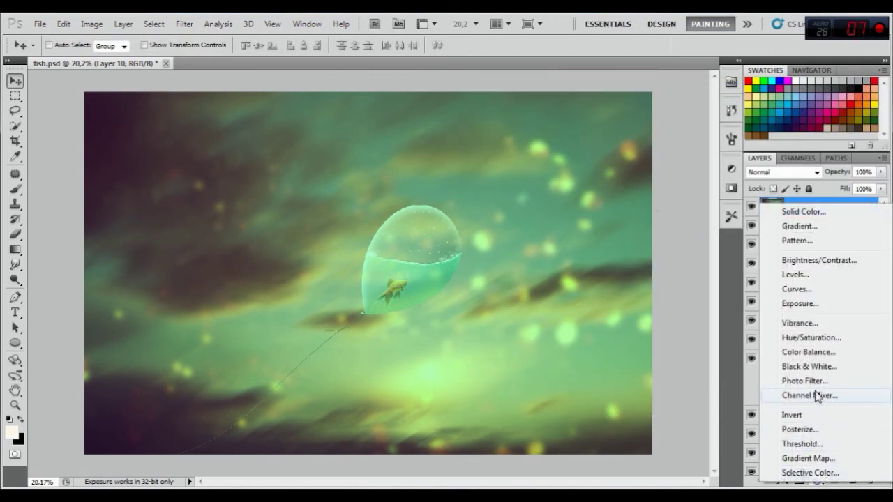
- Add a Vibrance adjustment layer with Vibrance +41 and Saturation +7
click(800, 322)
drag(650, 212, 666, 213)
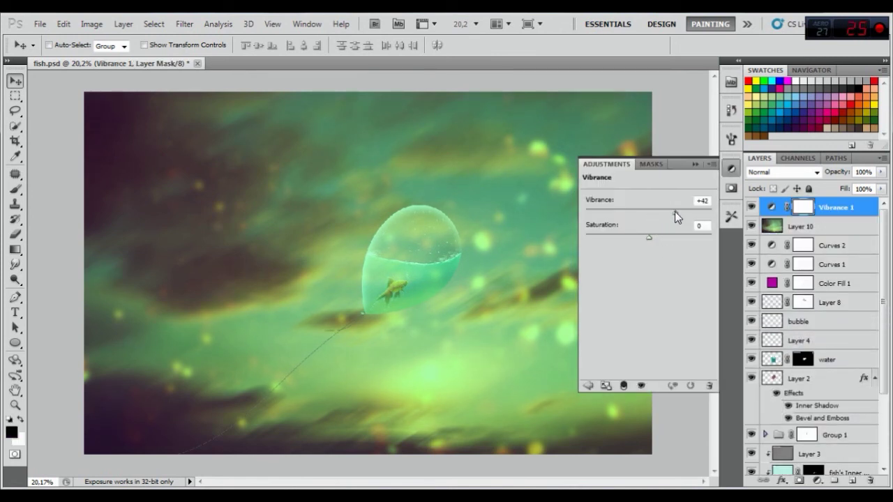
drag(674, 212, 673, 211)
click(648, 237)
drag(649, 236, 650, 236)
key(Up)
key(Up)
drag(697, 171, 695, 168)
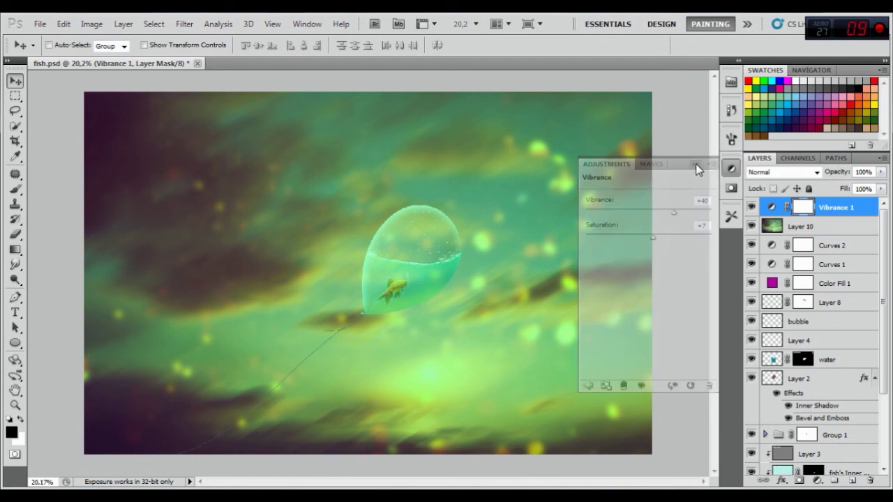
- Add a Brightness/Contrast layer with Brightness -15 and Contrast 6
click(817, 481)
click(813, 259)
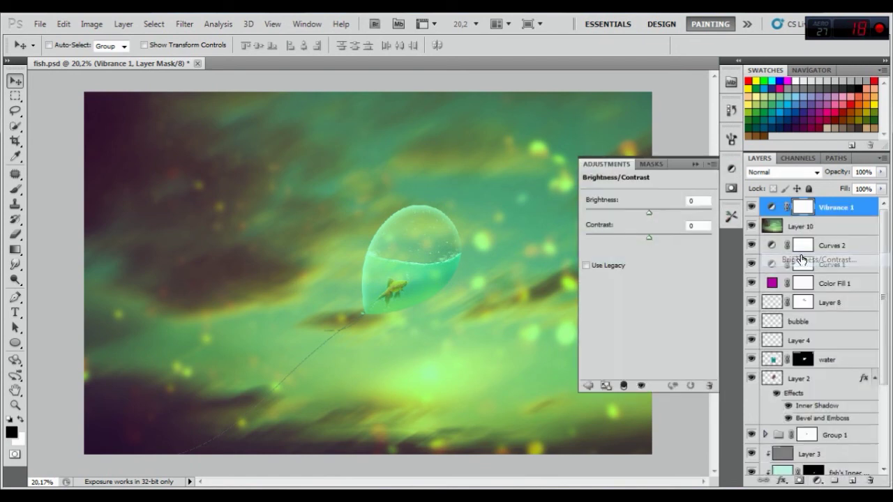
drag(650, 211, 641, 210)
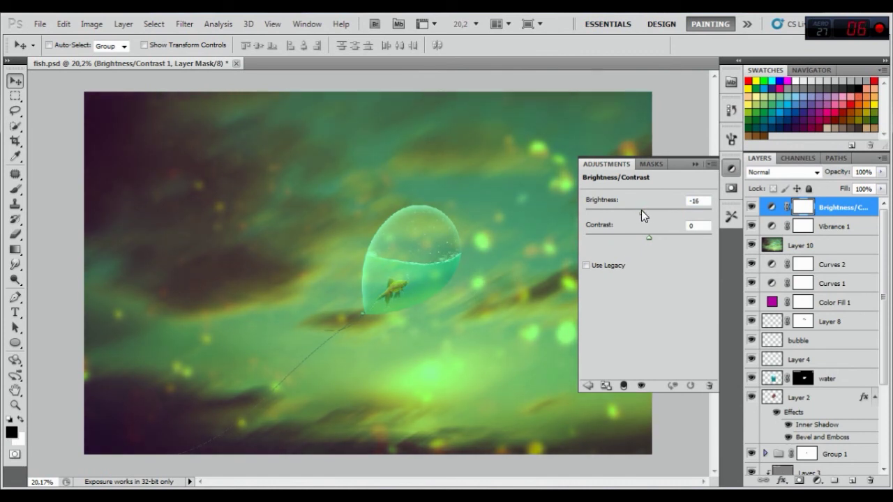
drag(649, 235, 650, 235)
click(696, 164)
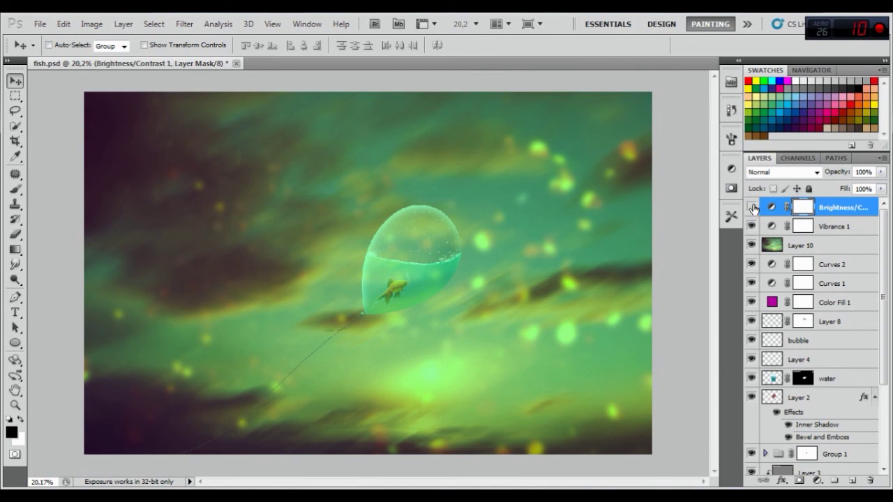
click(751, 208)
click(751, 207)
scroll(412, 274, up, 1)
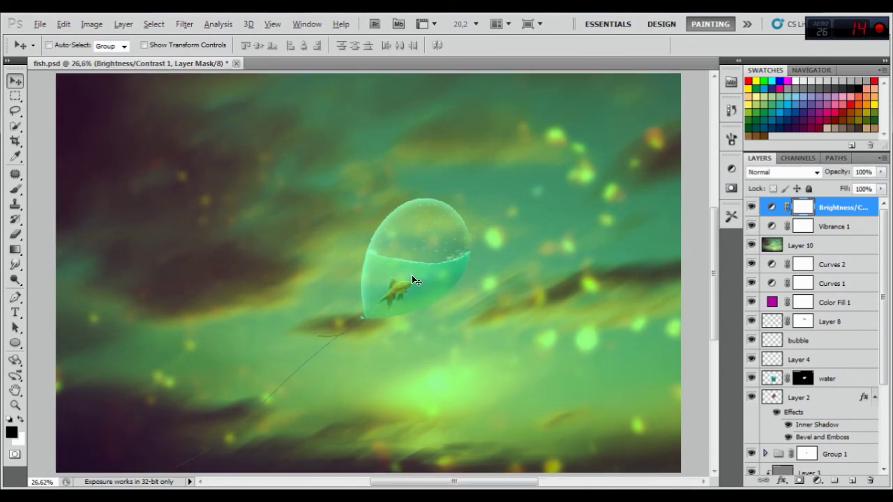
scroll(412, 275, up, 2)
scroll(412, 279, up, 3)
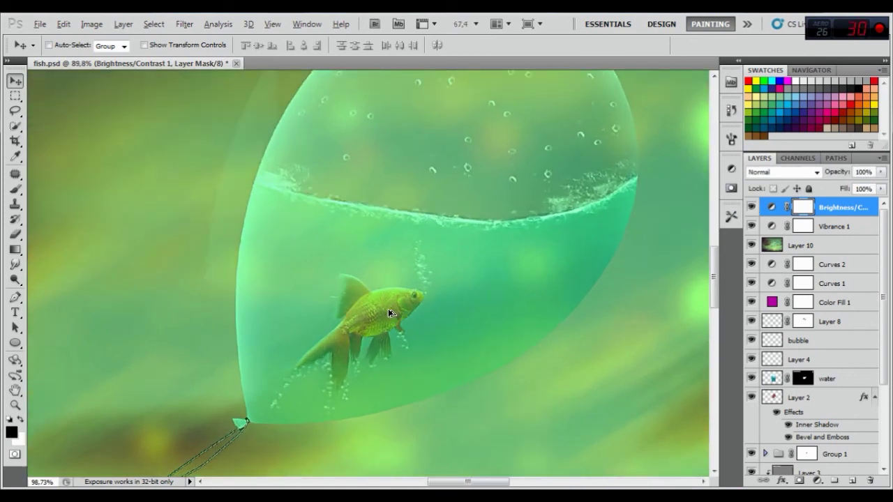
scroll(388, 308, down, 1)
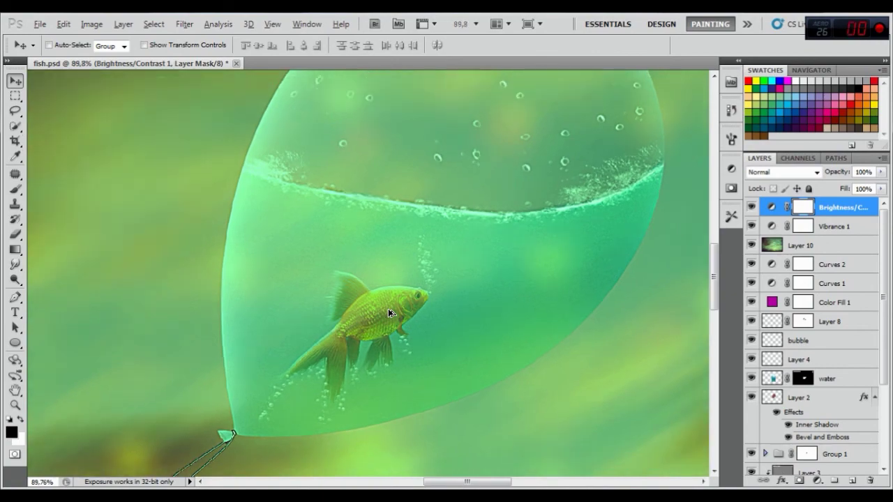
scroll(387, 308, down, 2)
scroll(388, 309, down, 1)
scroll(388, 308, down, 1)
scroll(388, 308, down, 2)
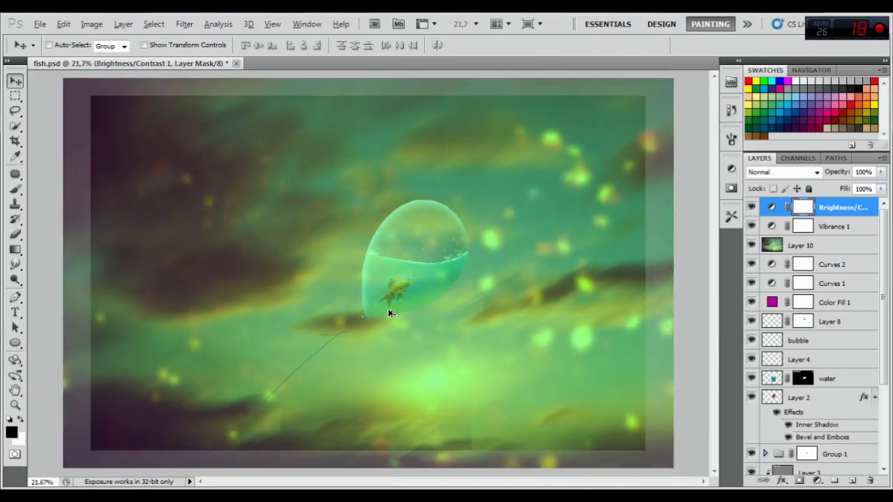
scroll(387, 308, up, 1)
scroll(397, 307, up, 1)
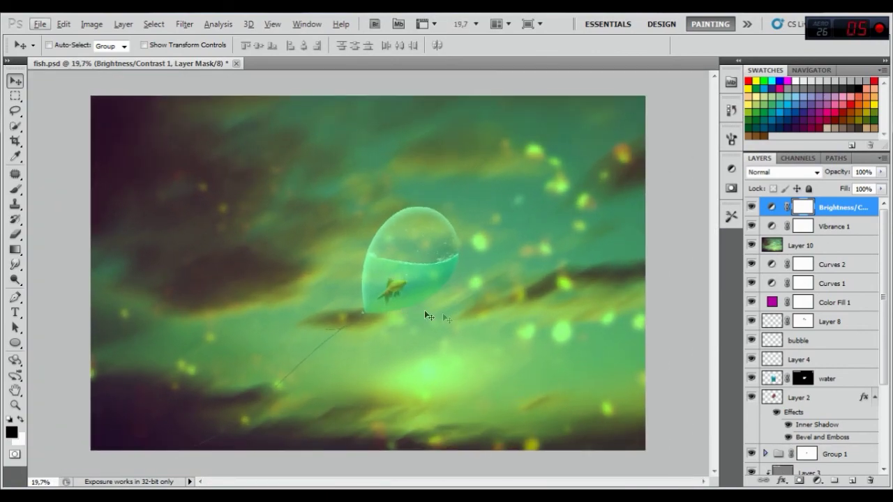
scroll(840, 304, down, 3)
scroll(840, 304, down, 2)
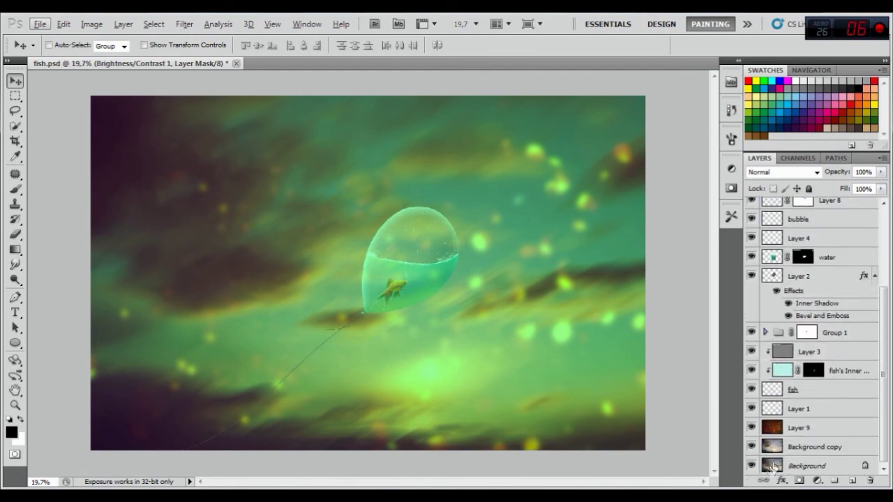
alt+click(751, 465)
alt+click(751, 465)
scroll(847, 377, up, 3)
scroll(854, 335, up, 2)
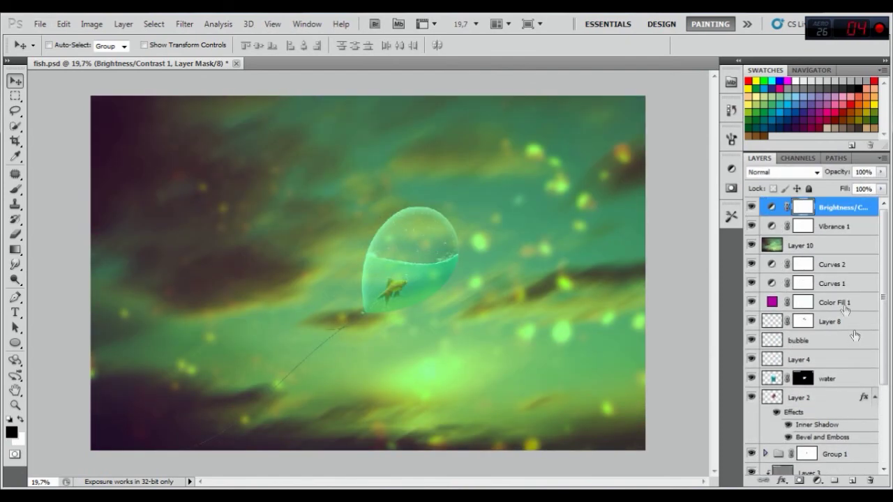
click(751, 207)
click(752, 207)
alt+scroll(408, 299, up, 2)
alt+scroll(404, 296, up, 3)
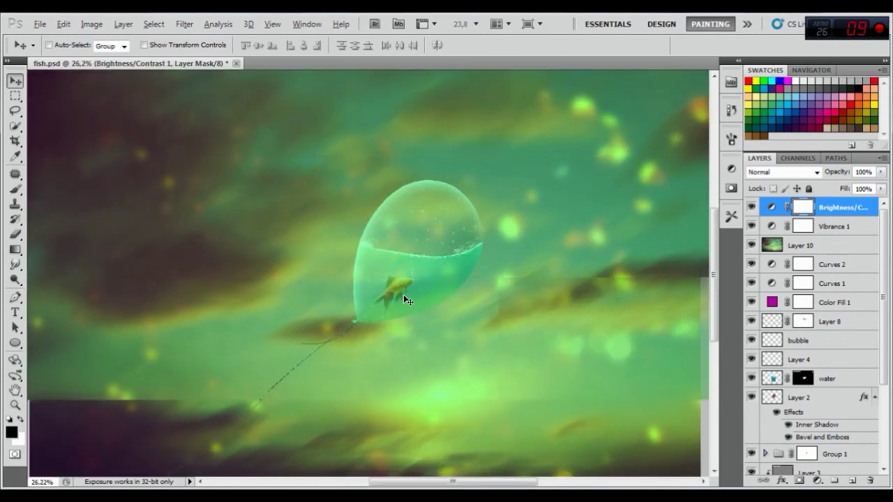
alt+scroll(403, 299, down, 5)
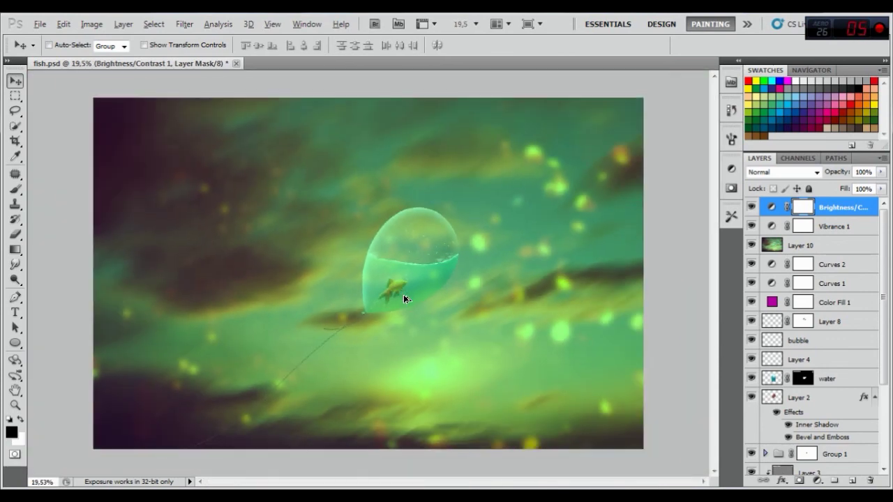
key(alt)
alt+scroll(424, 300, up, 1)
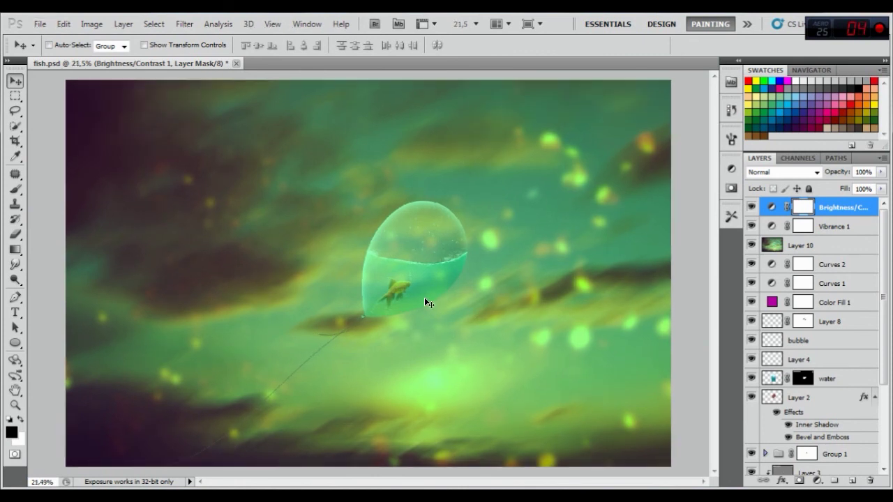
alt+scroll(424, 300, down, 1)
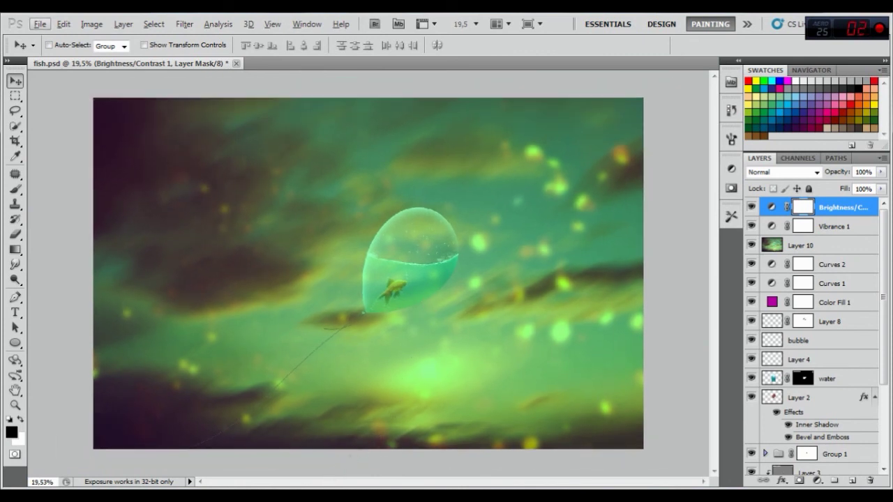